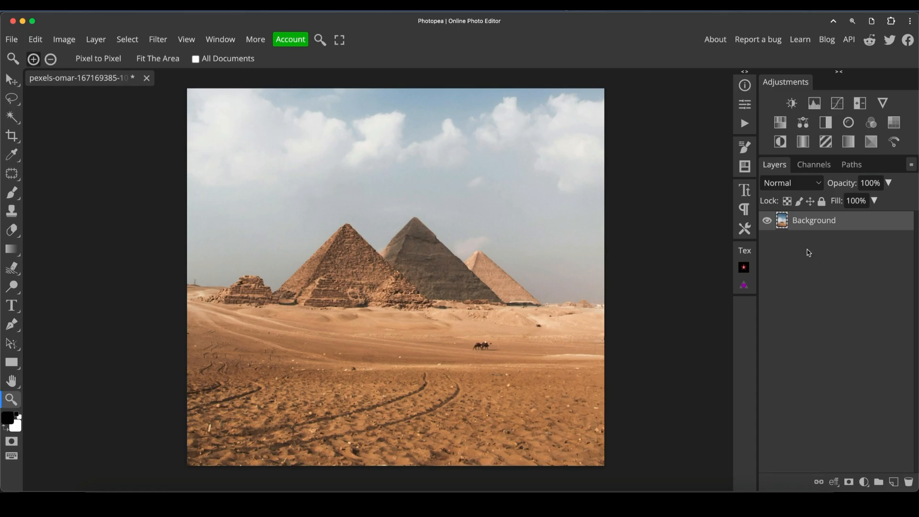
Duplicate the Background layer and patch the two long tire tracks in the foreground with clean sand.
key(ctrl+j)
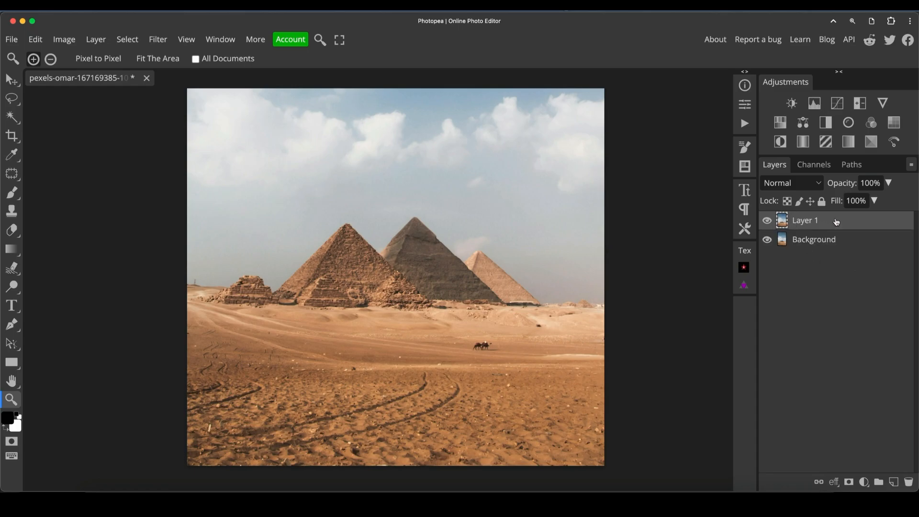
click(16, 178)
click(13, 178)
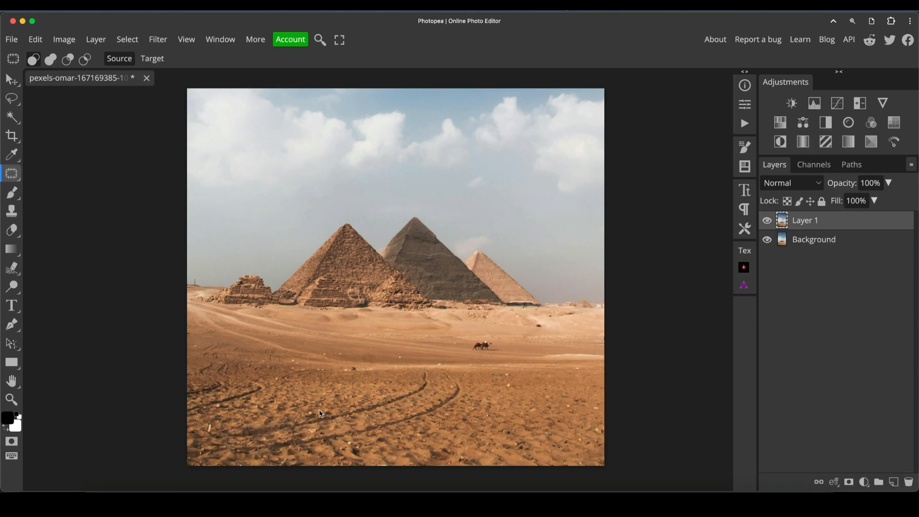
mouse_move(321, 414)
mouse_down()
mouse_move(404, 386)
mouse_move(404, 403)
mouse_move(417, 411)
mouse_move(477, 422)
mouse_up()
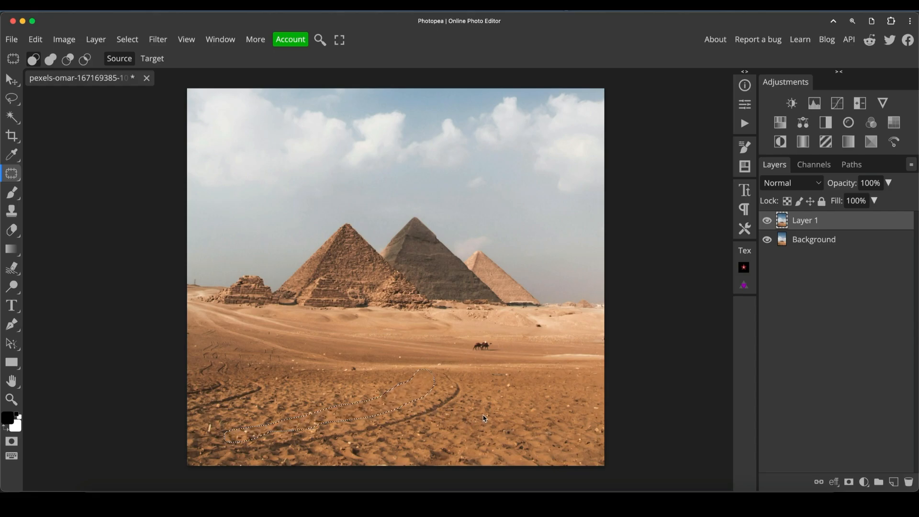
click(484, 418)
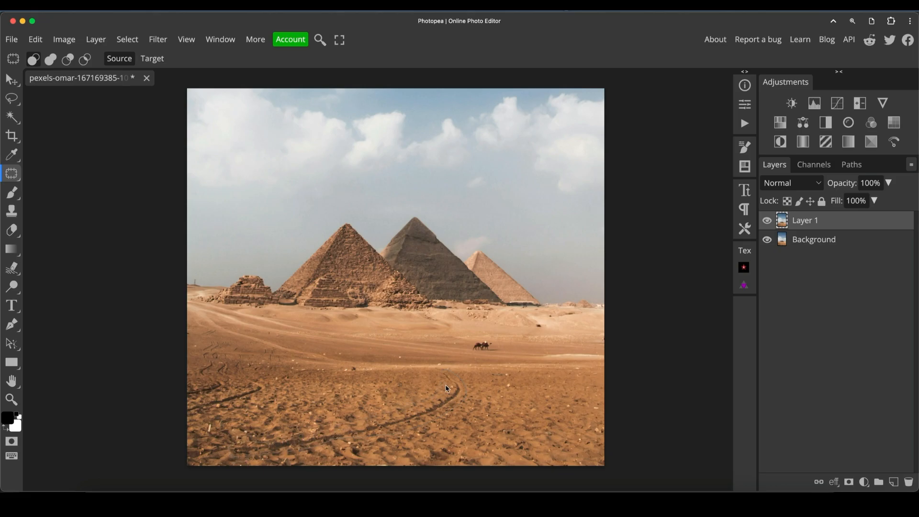
drag(433, 405, 485, 407)
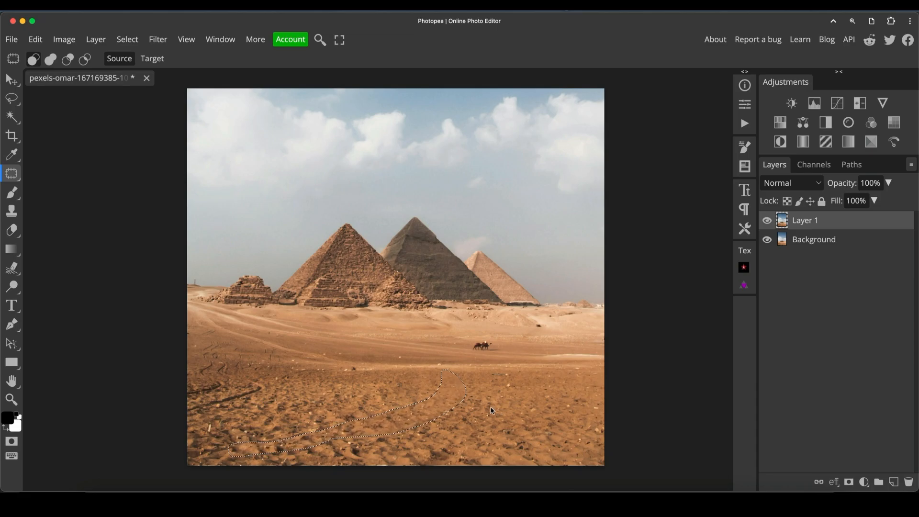
key(ctrl+d)
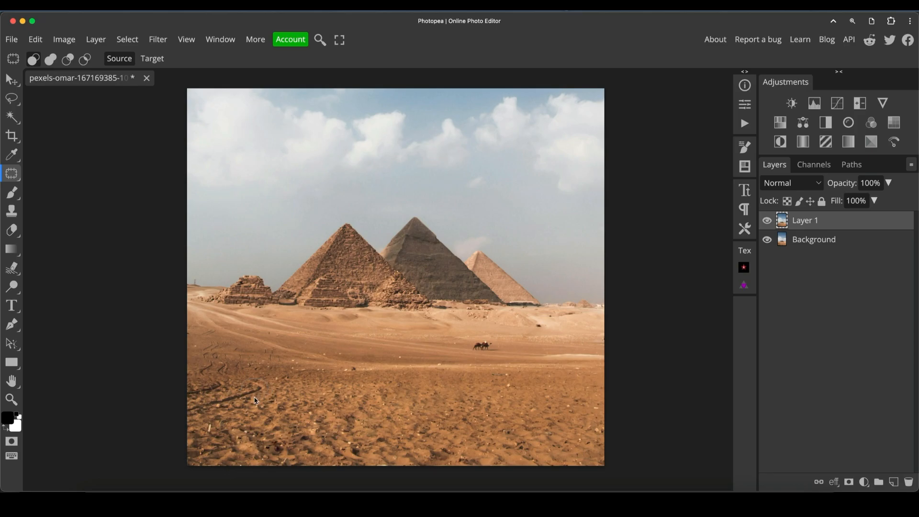
Patch out the remaining short tire tracks and small blemishes in the sand on the left and middle foreground.
mouse_move(256, 400)
mouse_down()
mouse_move(198, 423)
mouse_move(183, 410)
mouse_move(227, 398)
mouse_move(234, 408)
mouse_up()
key(ctrl+d)
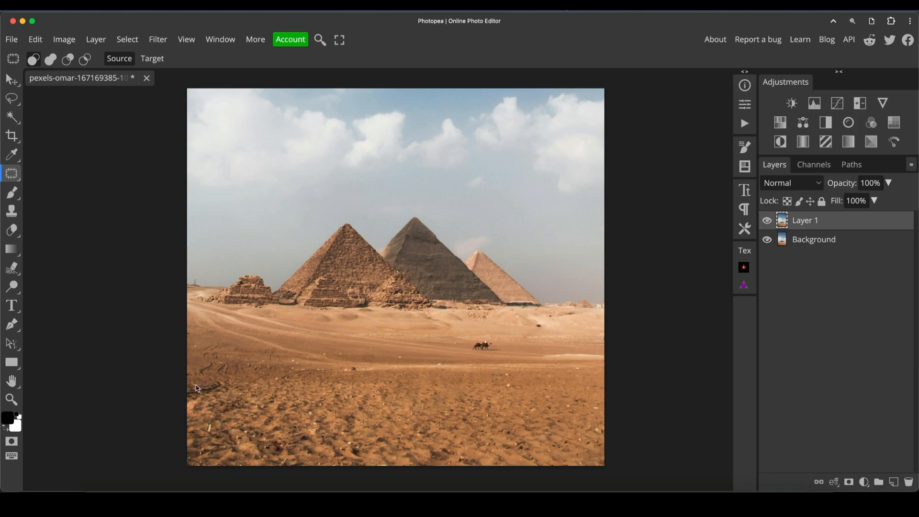
mouse_move(195, 399)
mouse_down()
mouse_move(184, 389)
mouse_move(220, 379)
mouse_move(194, 400)
mouse_move(203, 392)
mouse_up()
mouse_move(206, 433)
mouse_down()
mouse_move(215, 421)
mouse_move(214, 436)
mouse_move(207, 421)
mouse_up()
drag(357, 376, 349, 372)
key(super+d)
Place a horizontal guide along the horizon at the base of the pyramids, showing the rulers only while placing it.
key(z)
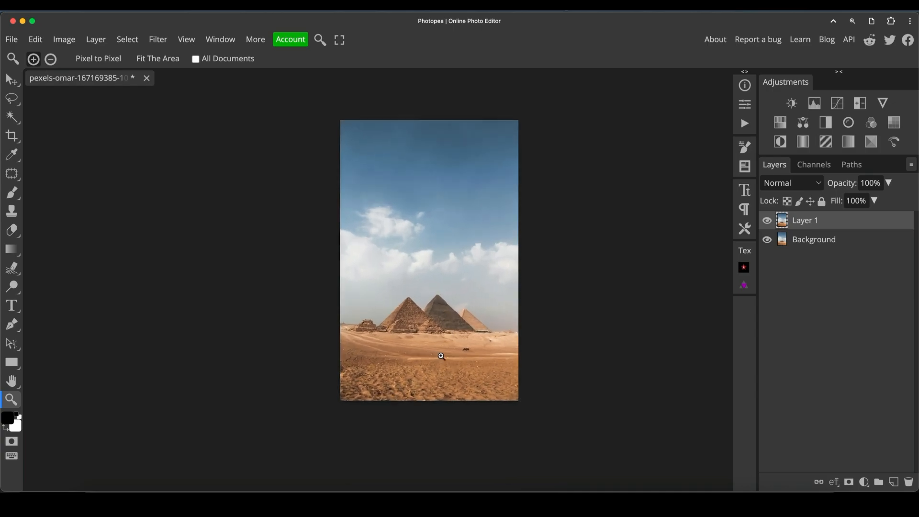
click(441, 356)
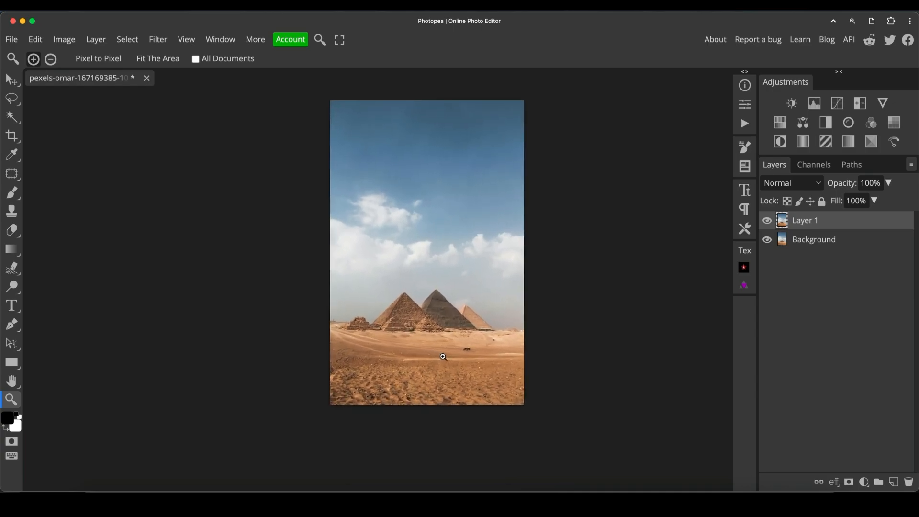
drag(463, 254, 441, 263)
drag(453, 318, 456, 321)
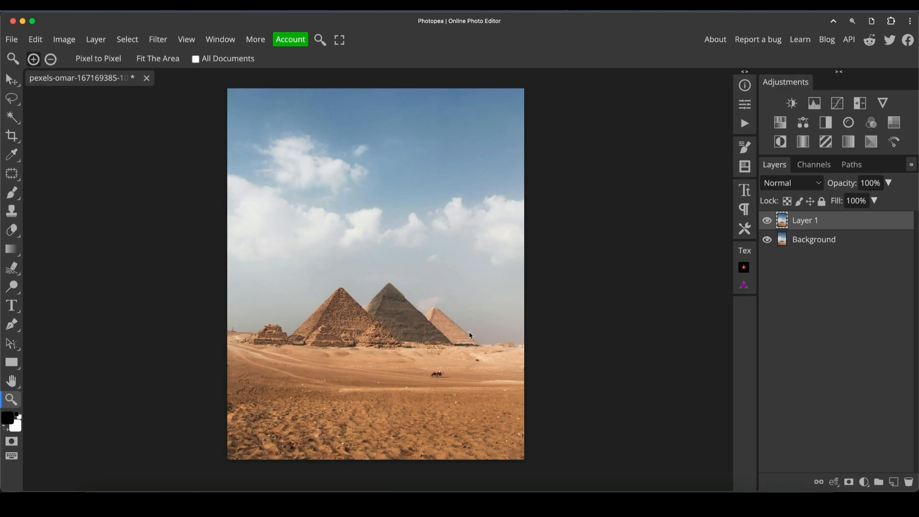
key(super+r)
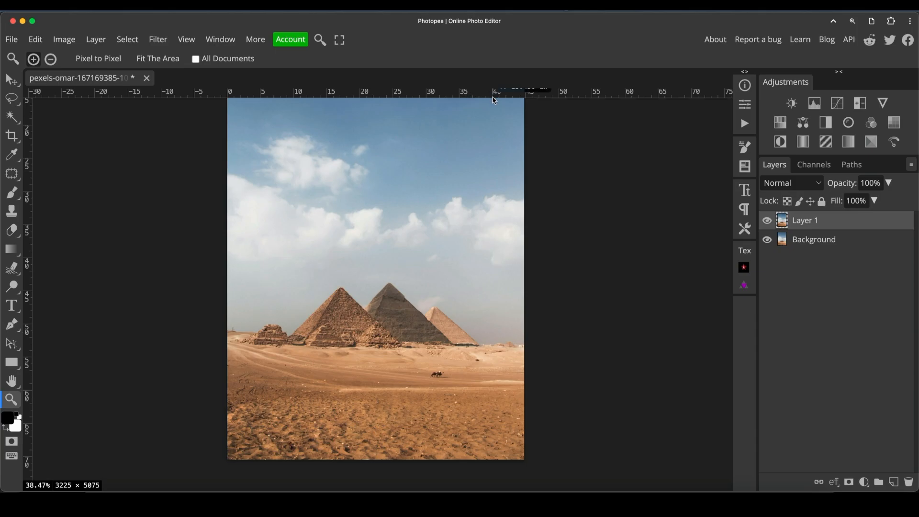
drag(493, 92, 492, 349)
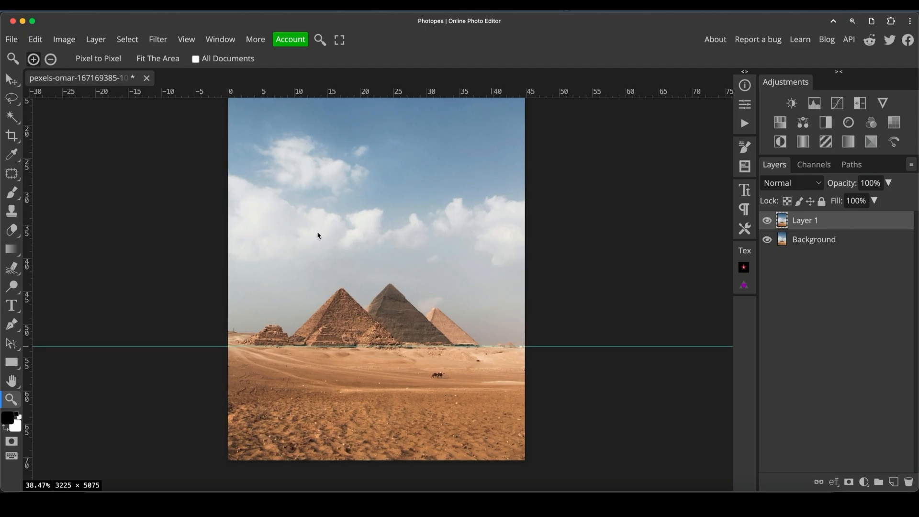
key(ctrl+r)
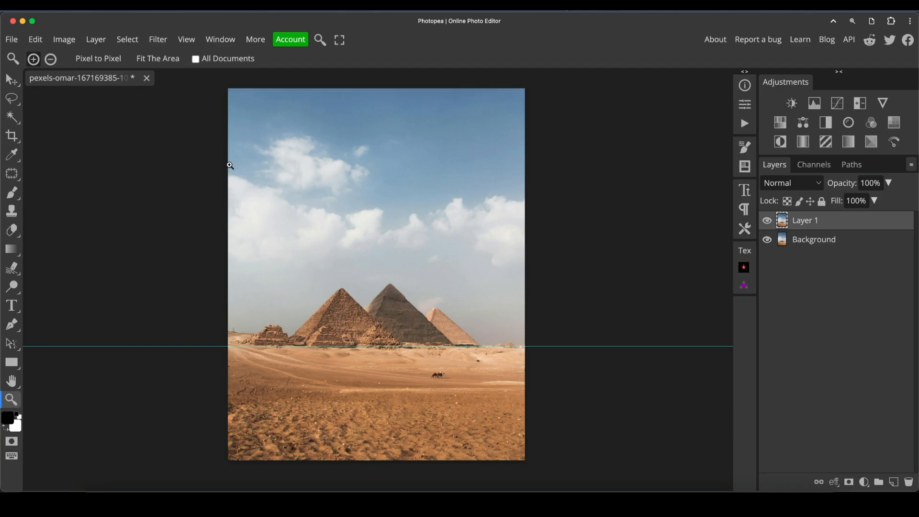
Try rotating Layer 1 by about -2.4° with transform controls to level the horizon against the guide.
key(ctrl+t)
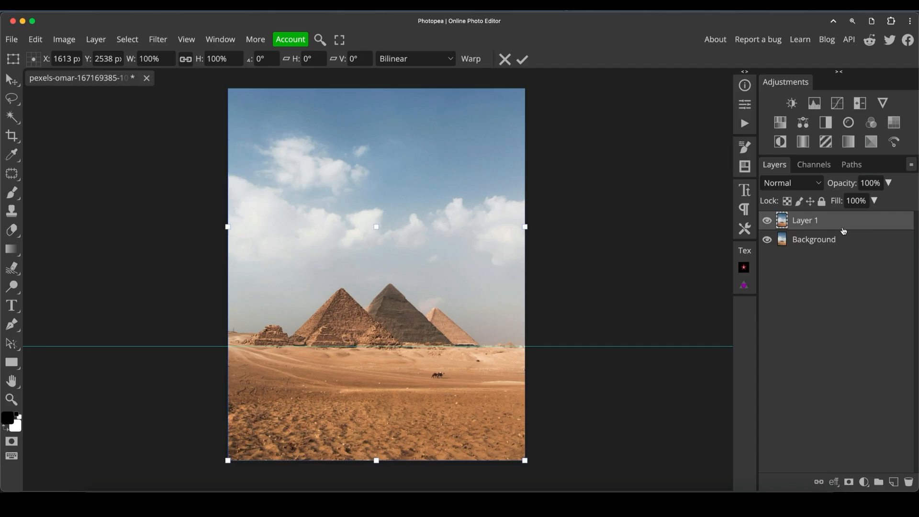
click(812, 245)
click(823, 224)
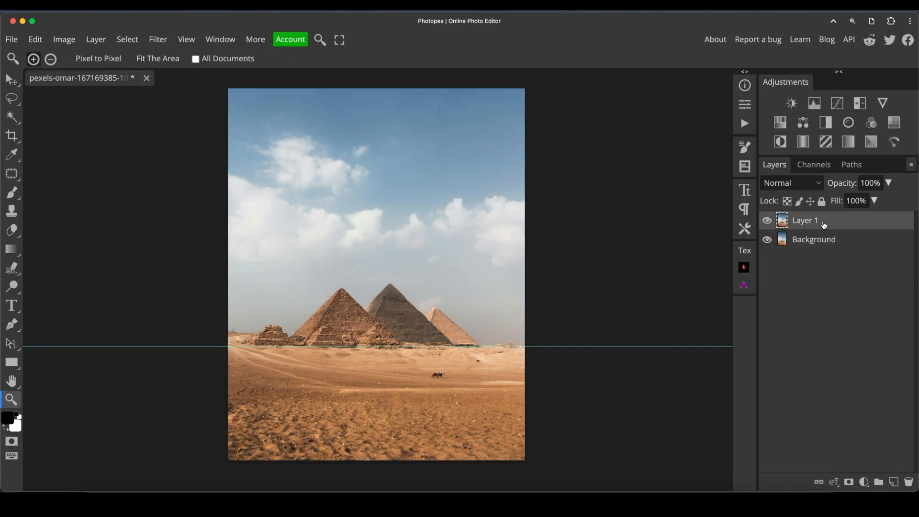
key(v)
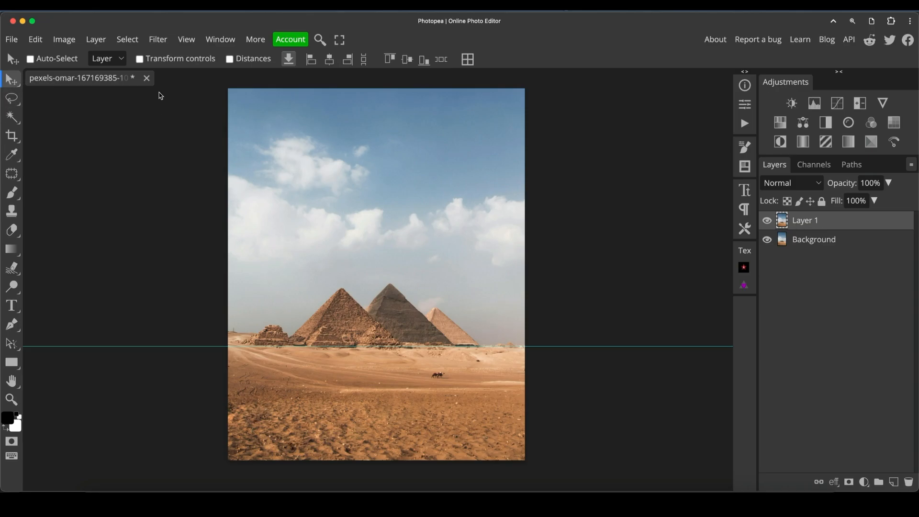
click(140, 60)
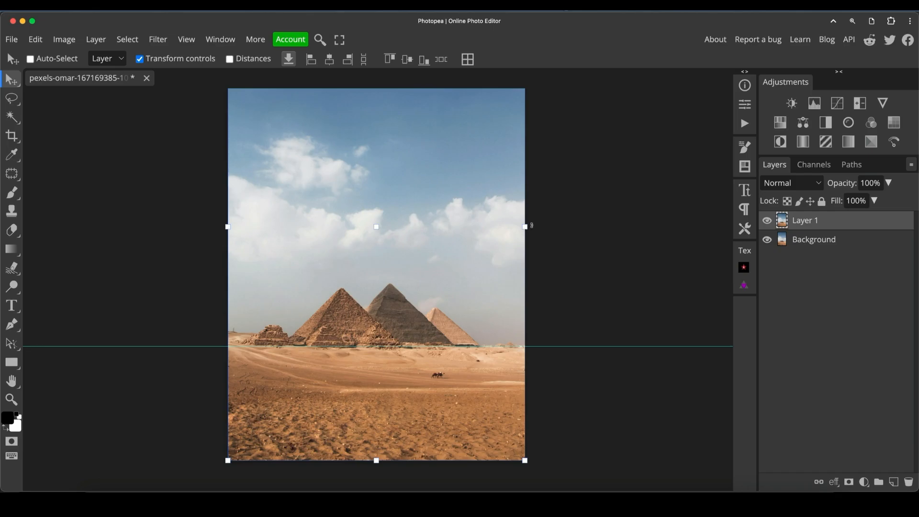
drag(531, 226, 534, 222)
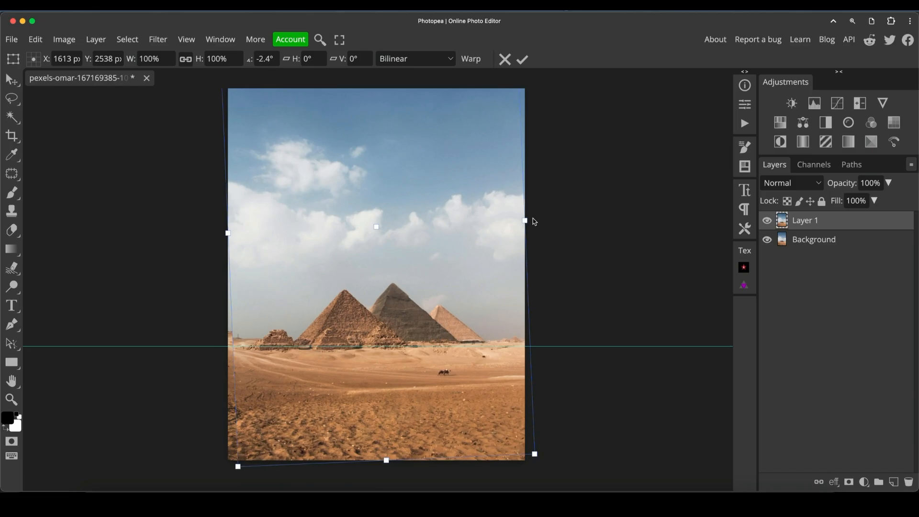
drag(533, 220, 534, 221)
key(Return)
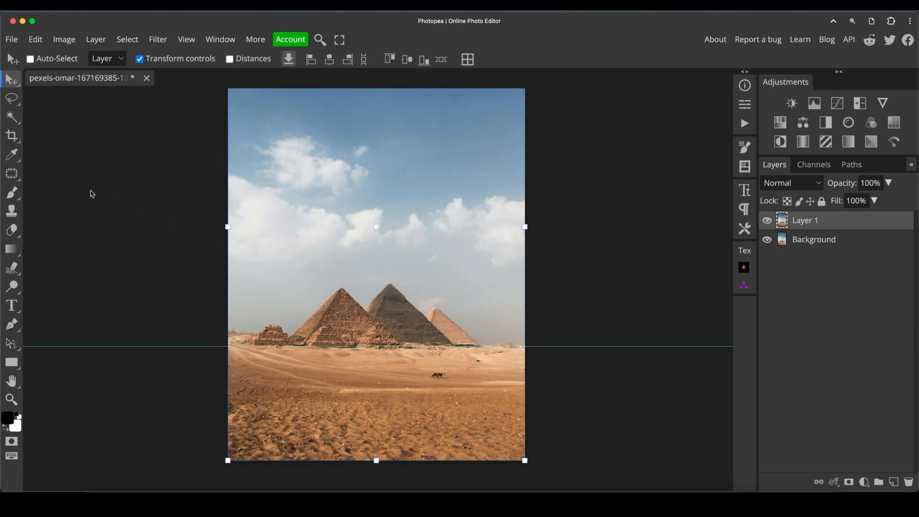
Measure the tilted horizon from edge to edge with the Ruler tool and straighten Layer 1 to that line.
right_click(12, 154)
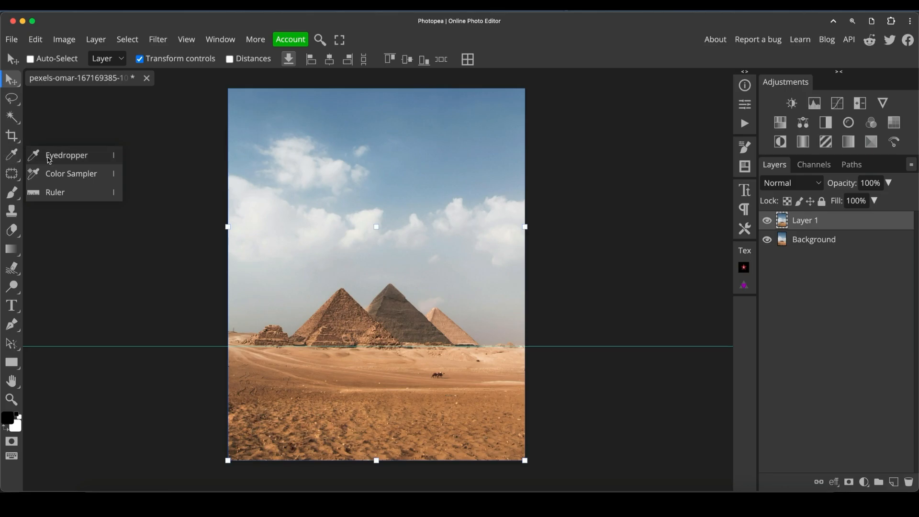
click(68, 193)
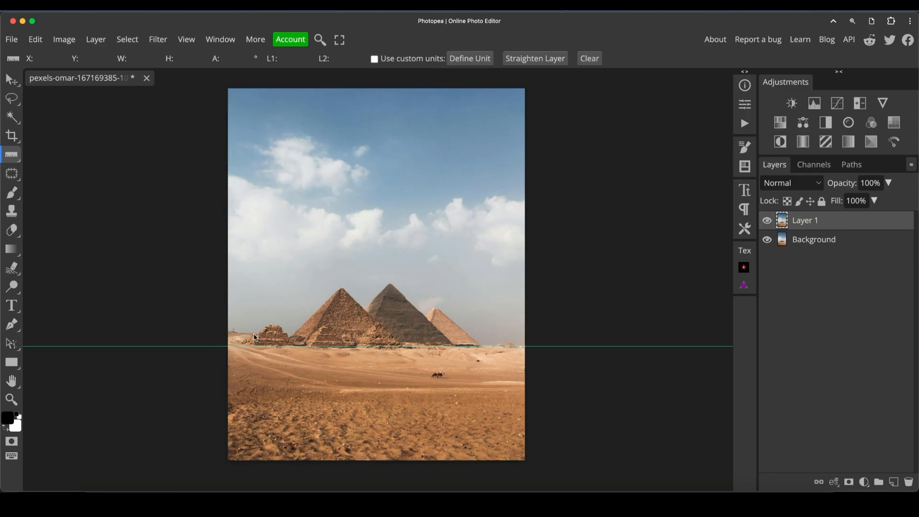
drag(238, 337, 530, 349)
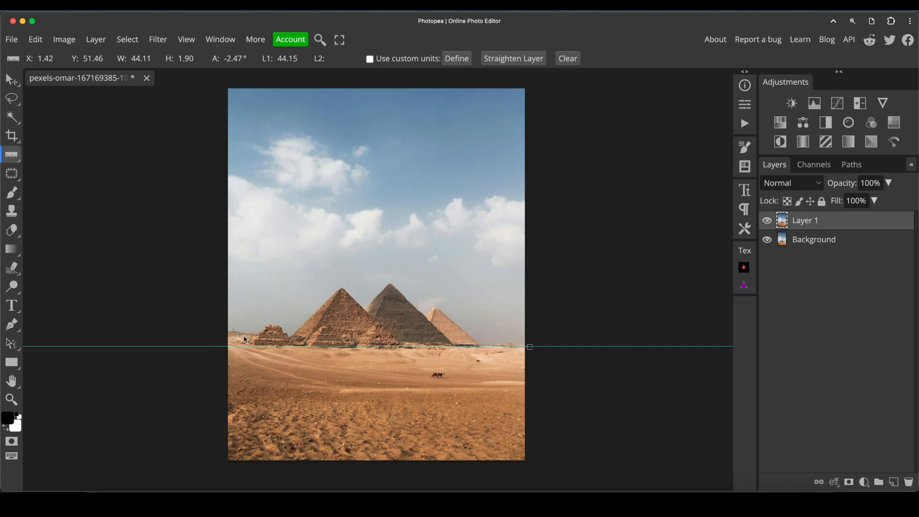
mouse_move(237, 337)
mouse_down()
mouse_move(232, 309)
mouse_move(230, 335)
mouse_up()
drag(531, 350, 524, 348)
click(525, 58)
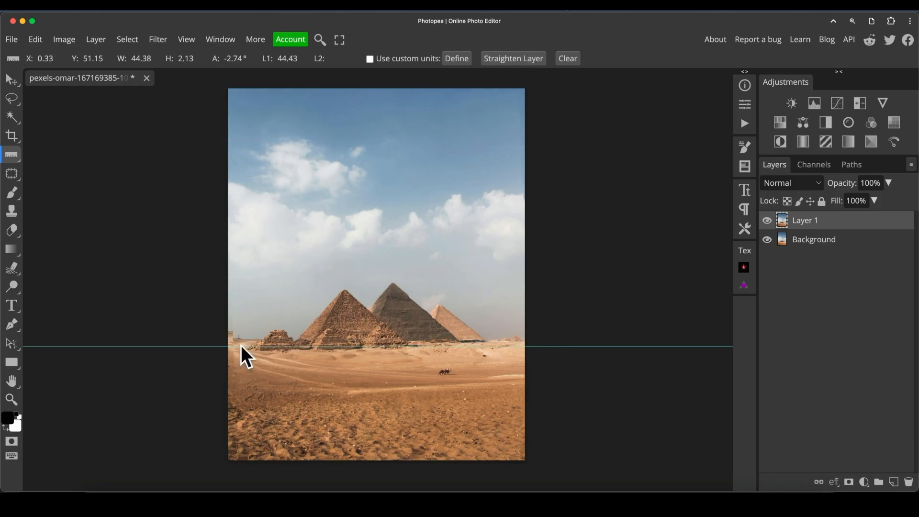
Hide the Background layer and crop the canvas with a free ratio to remove the transparent edges on all four sides.
click(767, 240)
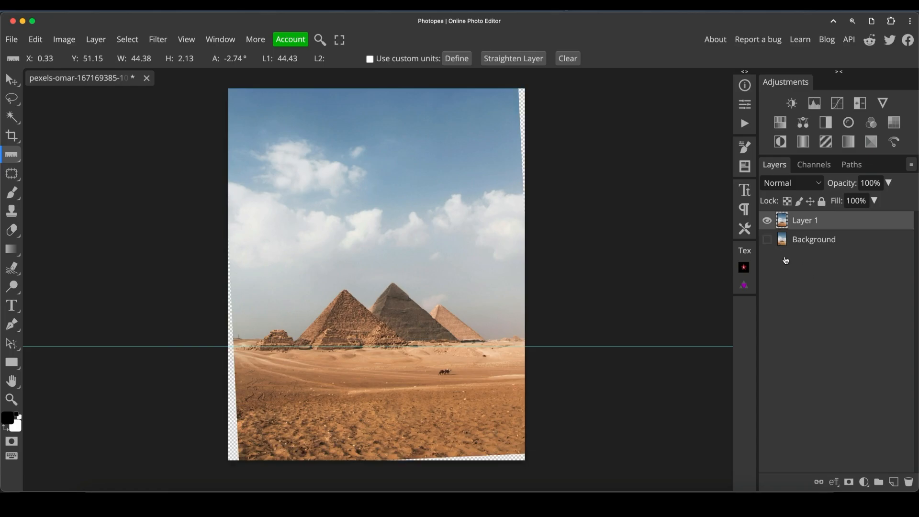
click(562, 354)
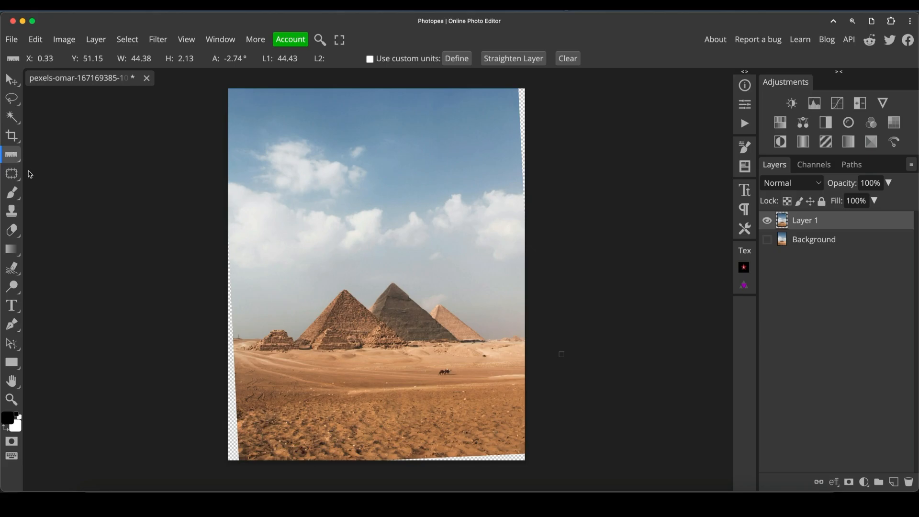
click(12, 137)
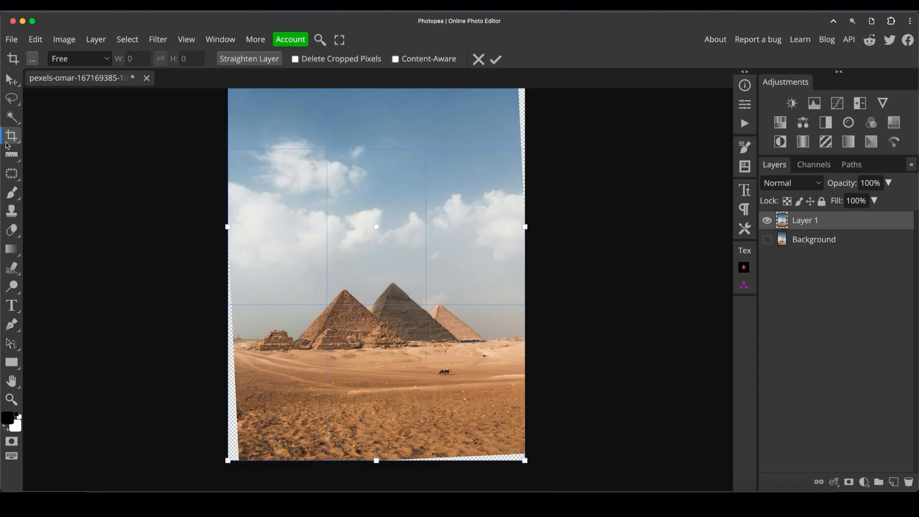
click(105, 58)
click(90, 59)
drag(228, 227, 240, 227)
drag(525, 228, 515, 226)
drag(373, 458, 378, 449)
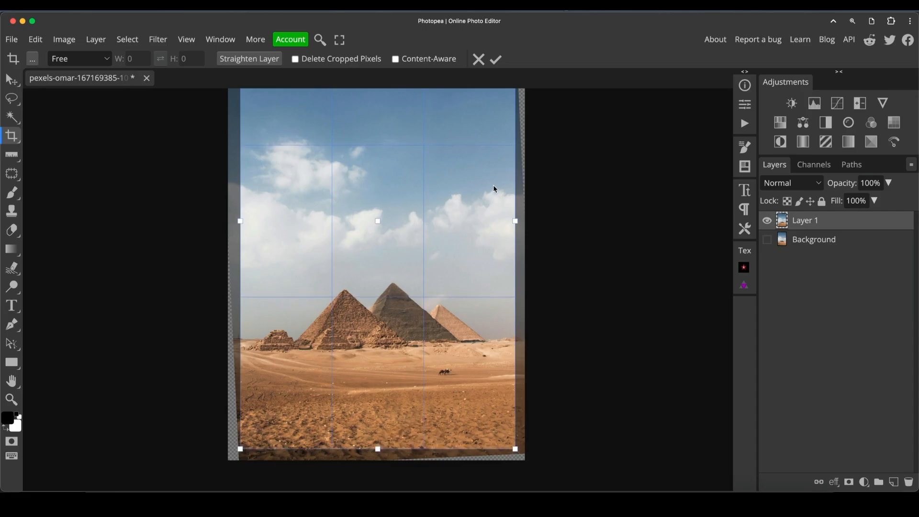
scroll(494, 188, up, 5)
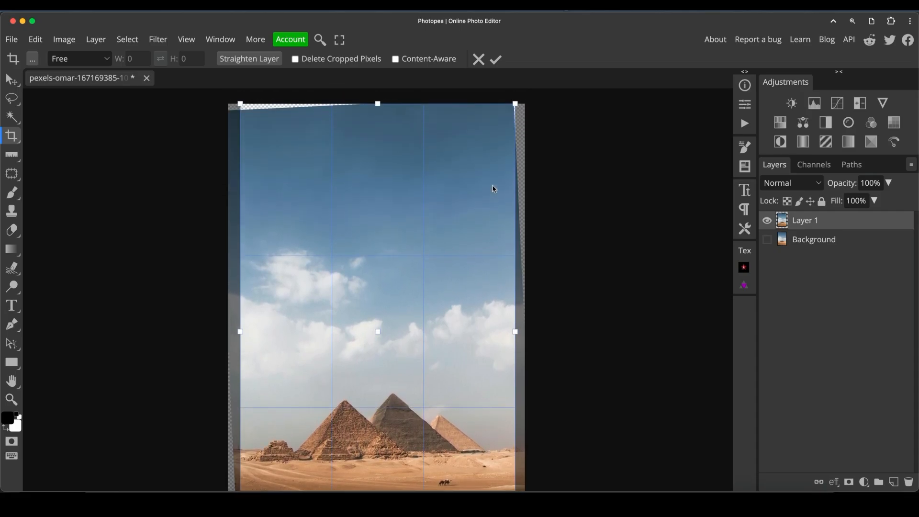
drag(378, 103, 378, 119)
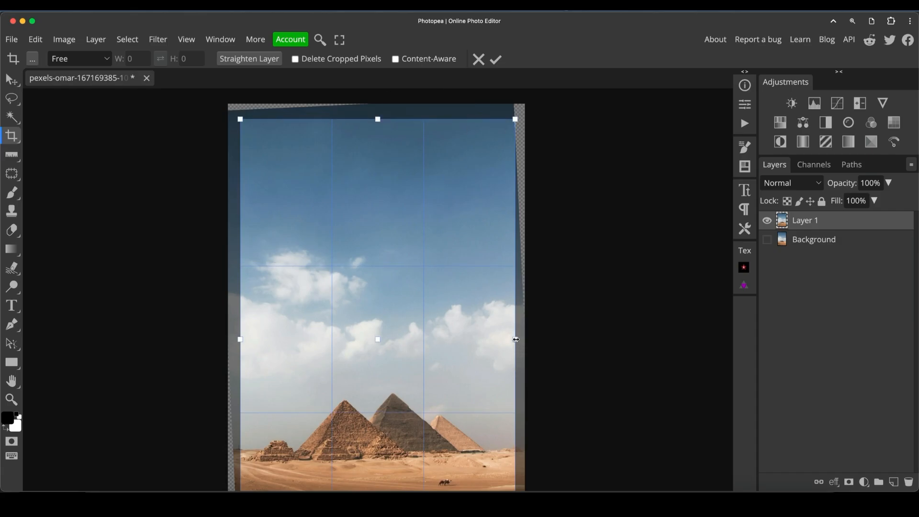
drag(515, 339, 512, 339)
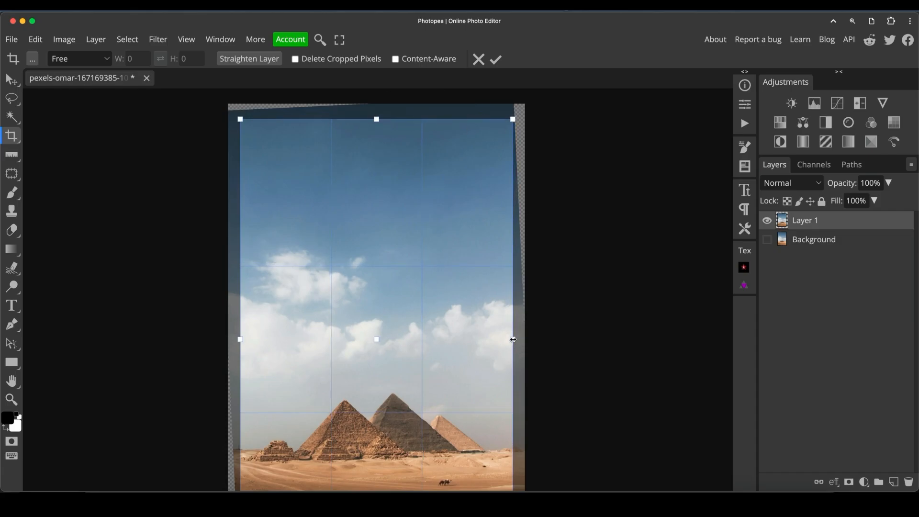
key(Return)
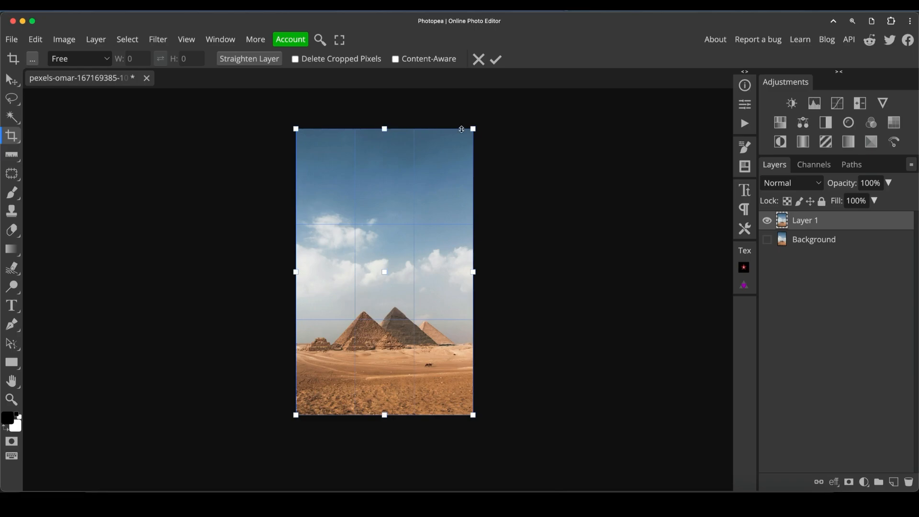
Crop the image tighter around the pyramids, cutting away the upper sky and narrow strips on both sides.
drag(475, 128, 447, 205)
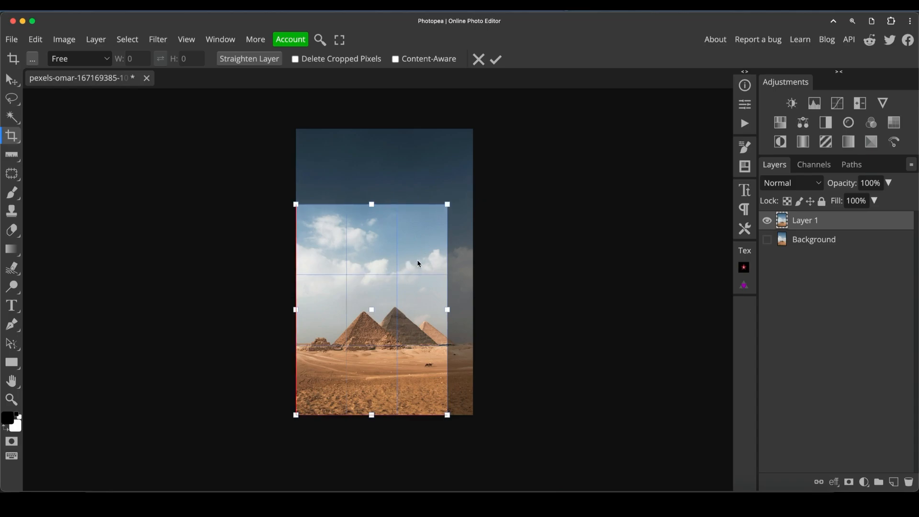
mouse_move(418, 259)
mouse_down()
mouse_move(410, 262)
mouse_move(434, 263)
mouse_up()
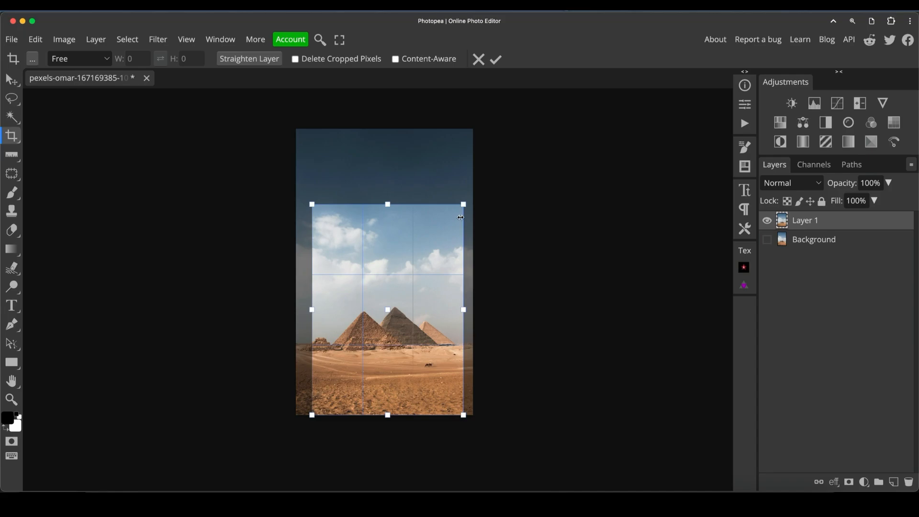
drag(464, 202, 459, 207)
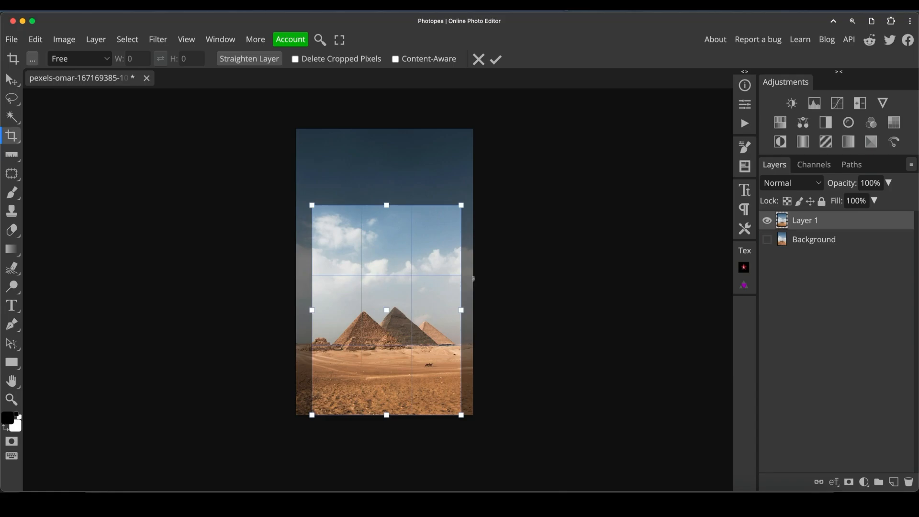
key(Return)
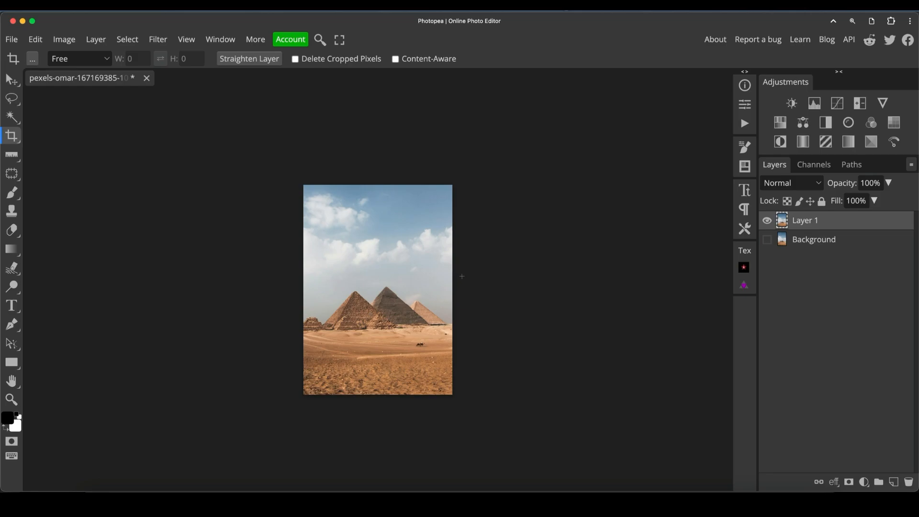
click(836, 104)
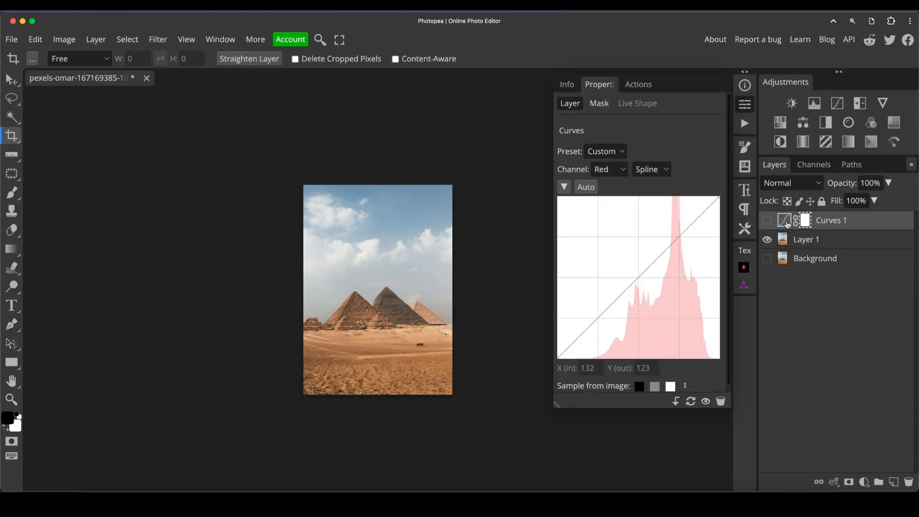
click(785, 220)
key(Delete)
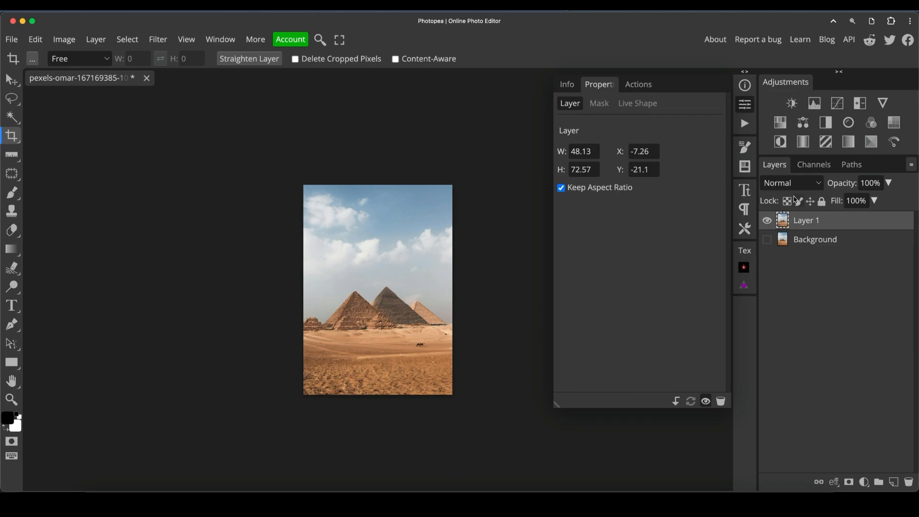
Add a Hue/Saturation adjustment above Layer 1 and set the Blue range's saturation to 42.
click(781, 124)
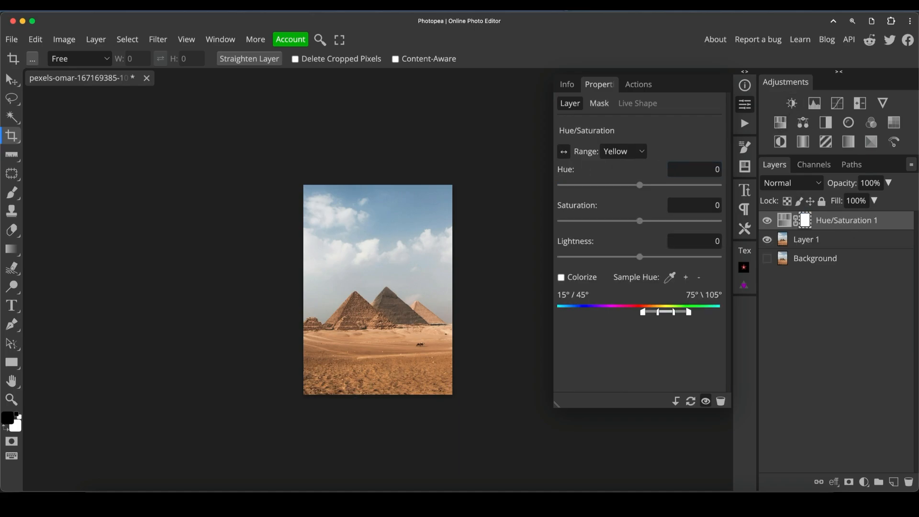
scroll(386, 366, up, 5)
click(396, 370)
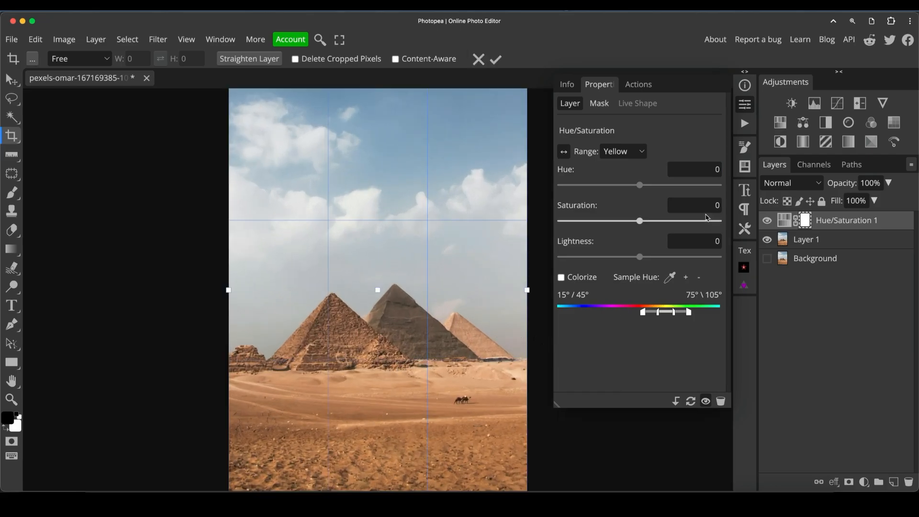
click(622, 152)
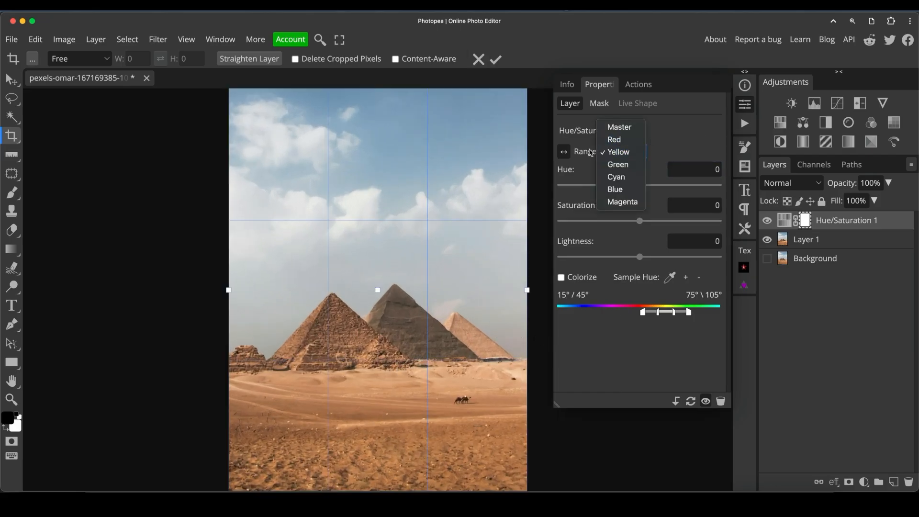
click(625, 194)
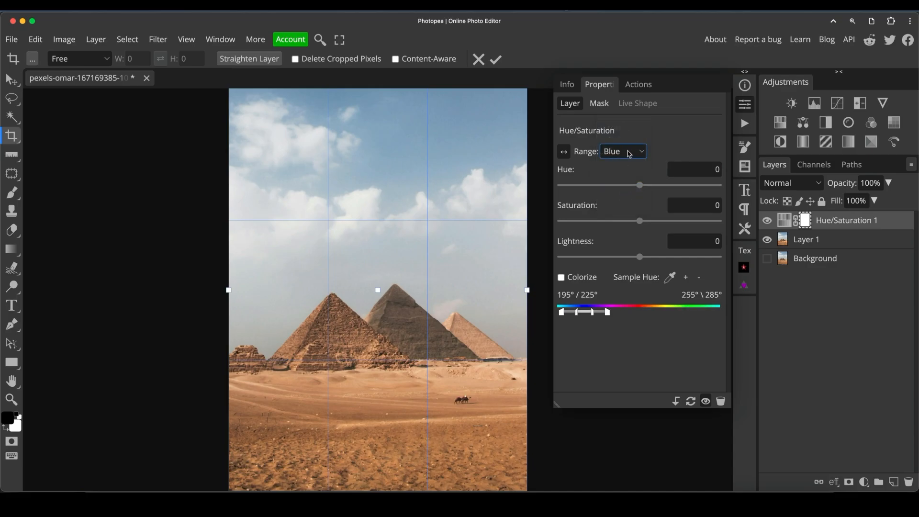
drag(640, 222, 673, 225)
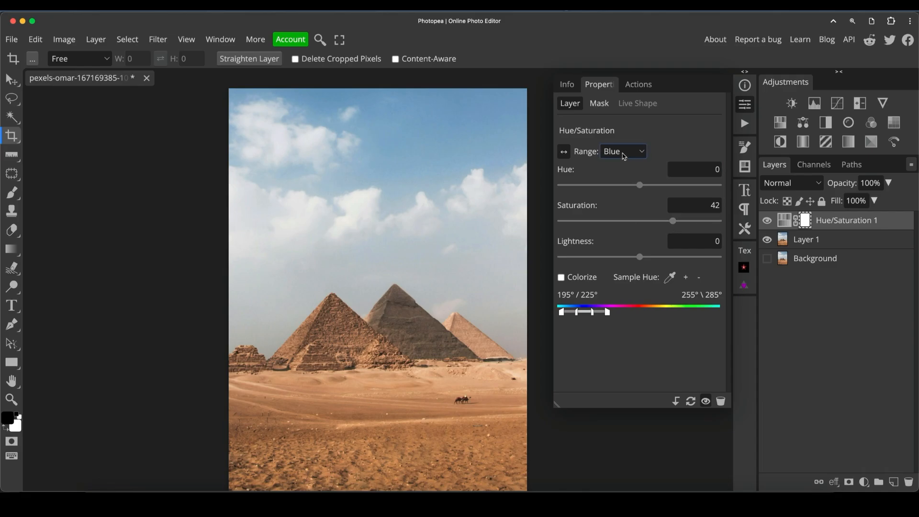
Compare the pyramids photo with and without the Hue/Saturation adjustment and close its properties.
click(766, 223)
click(766, 223)
click(767, 223)
click(767, 223)
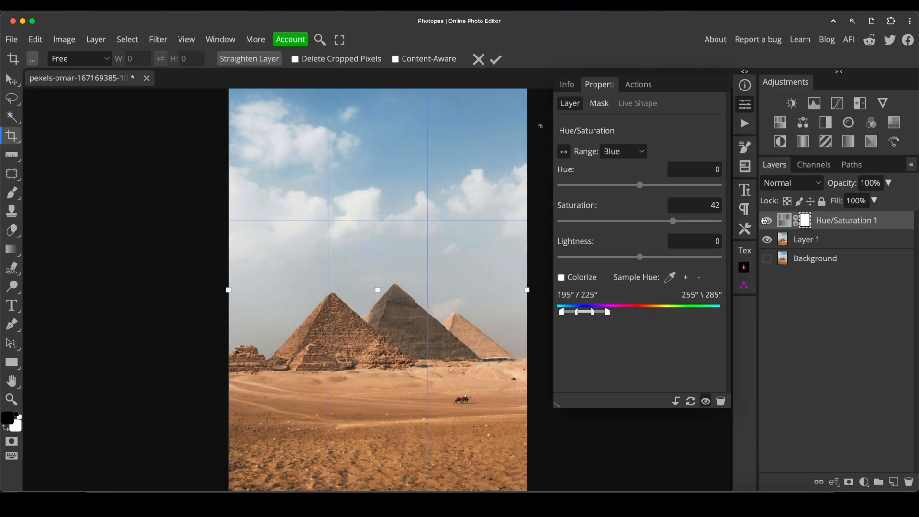
click(745, 105)
key(v)
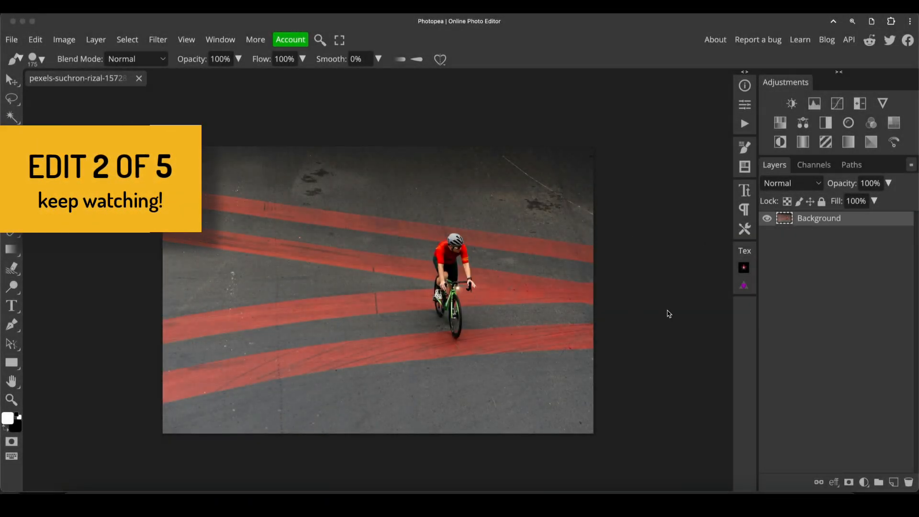
Duplicate the Background layer of the cyclist photo.
key(z)
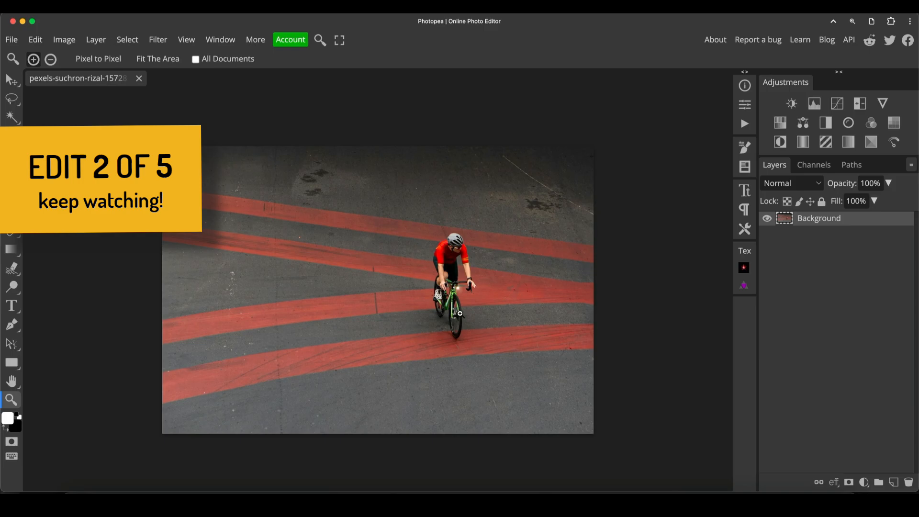
click(472, 315)
scroll(464, 318, down, 6)
scroll(463, 318, up, 3)
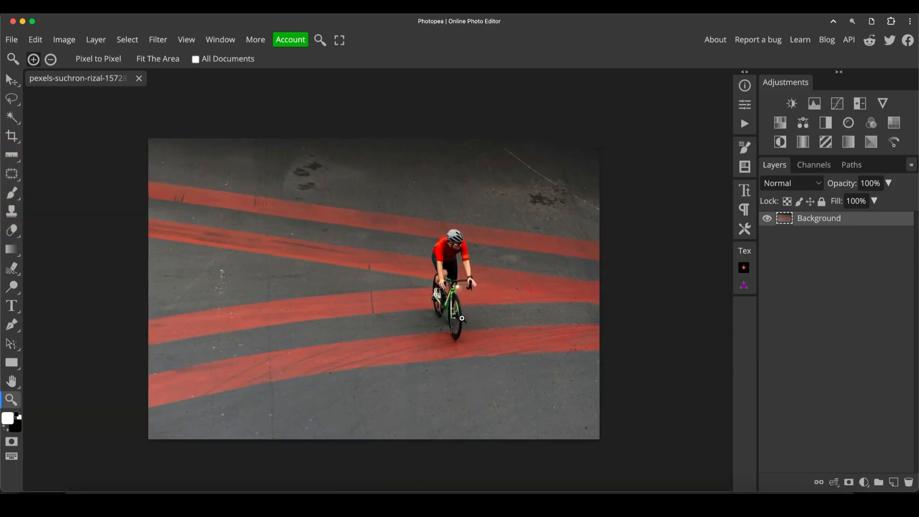
scroll(463, 318, down, 1)
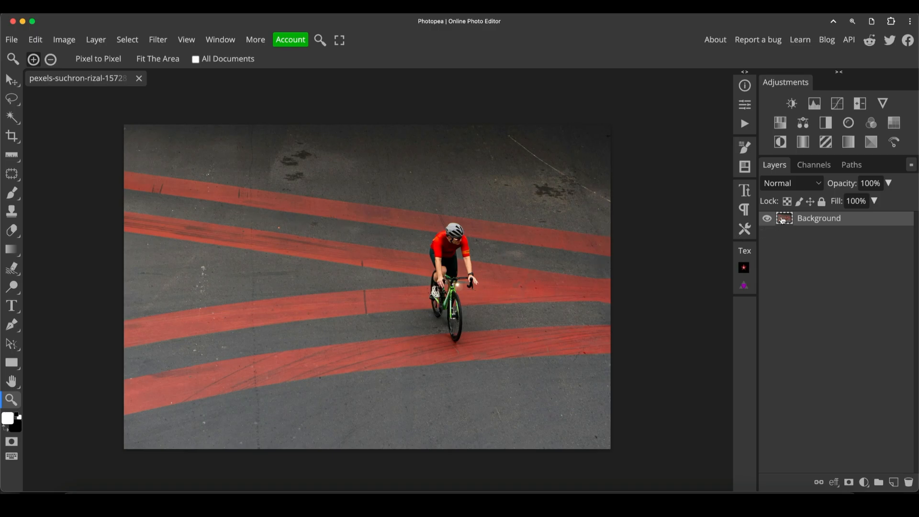
key(super+j)
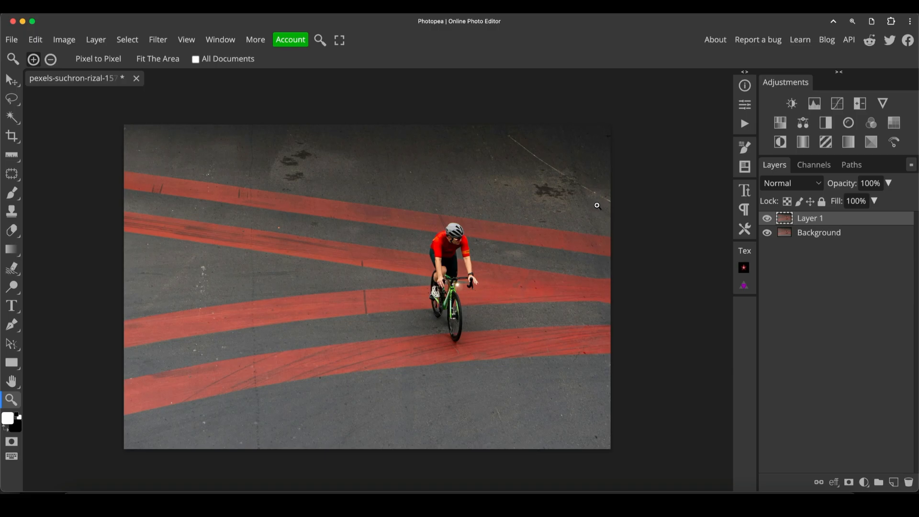
Patch the thin scratch line and the dark stain on the asphalt at the photo's upper right with clean pavement.
click(10, 175)
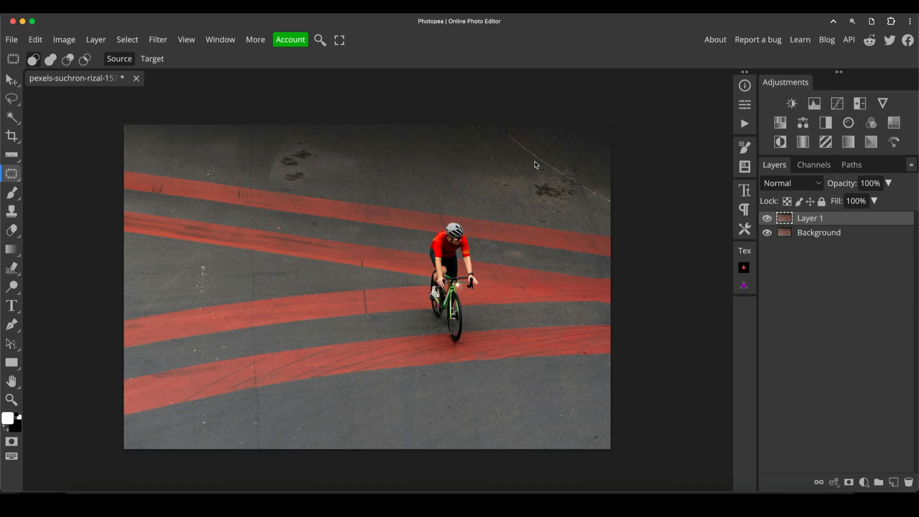
mouse_move(509, 143)
mouse_down()
mouse_move(616, 194)
mouse_move(618, 207)
mouse_move(543, 175)
mouse_move(513, 147)
mouse_move(568, 151)
mouse_move(560, 147)
mouse_move(534, 148)
mouse_move(493, 194)
mouse_up()
mouse_move(532, 199)
mouse_down()
mouse_move(548, 183)
mouse_move(577, 199)
mouse_move(570, 213)
mouse_move(536, 211)
mouse_move(509, 160)
mouse_up()
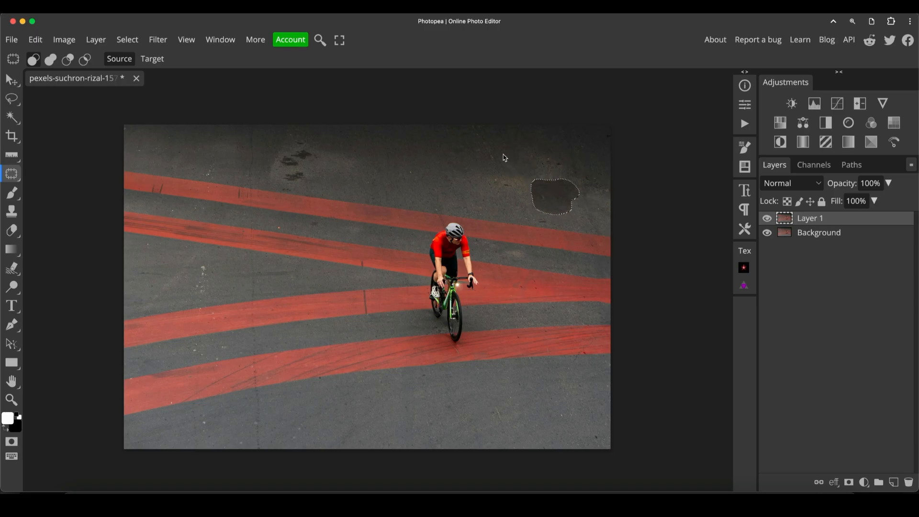
click(505, 160)
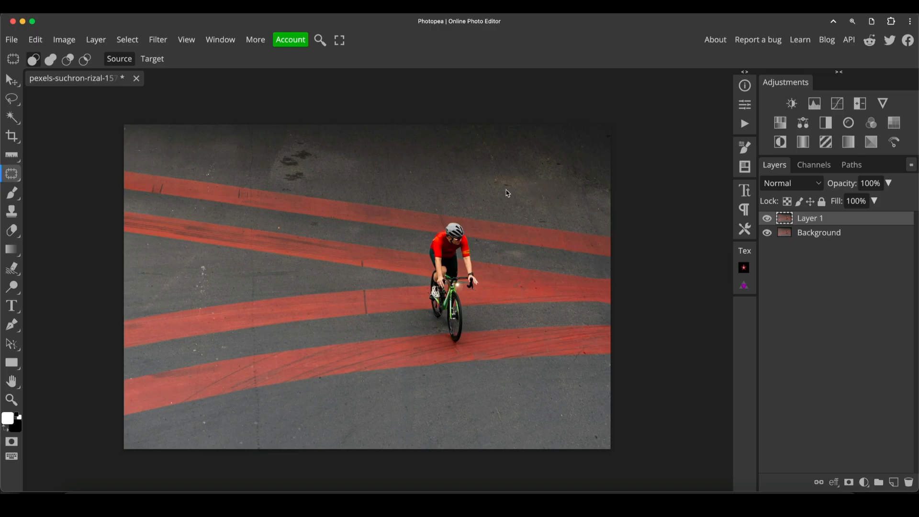
mouse_move(506, 191)
mouse_down()
mouse_move(521, 183)
mouse_move(508, 190)
mouse_move(504, 162)
mouse_up()
click(505, 161)
Patch the dark marks on the upper-left asphalt and the white specks between the red stripes at the left.
mouse_move(270, 150)
mouse_down()
mouse_move(312, 139)
mouse_move(325, 166)
mouse_move(299, 191)
mouse_move(276, 184)
mouse_move(271, 160)
mouse_move(359, 165)
mouse_up()
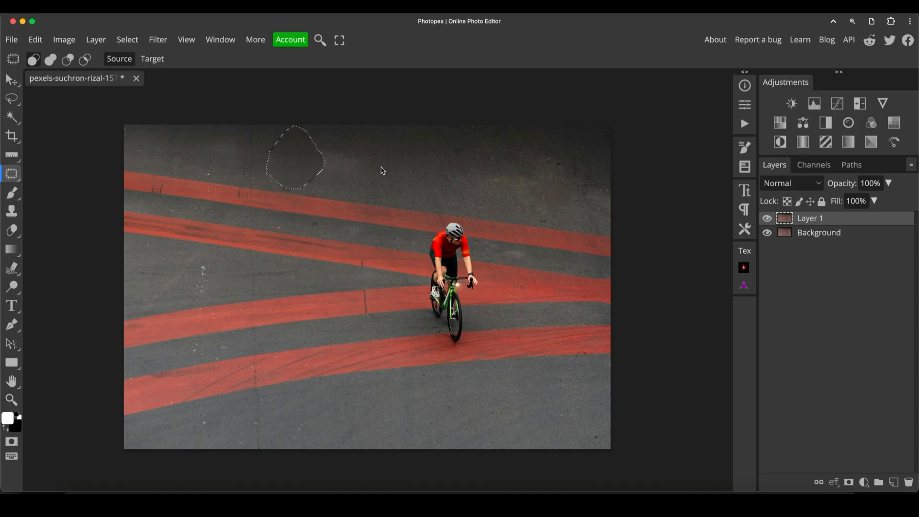
key(ctrl+d)
drag(279, 233, 291, 223)
mouse_move(204, 262)
mouse_down()
mouse_move(209, 299)
mouse_move(200, 263)
mouse_move(221, 278)
mouse_up()
key(z)
scroll(368, 275, down, 5)
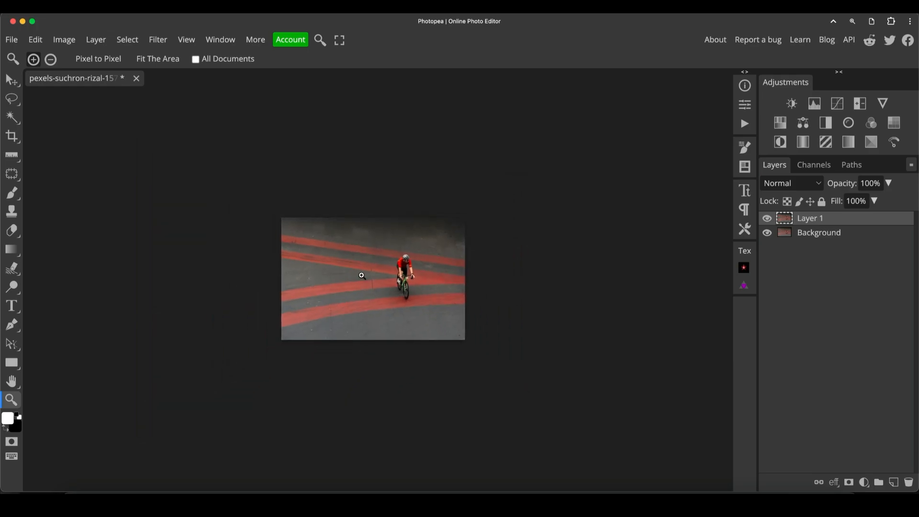
scroll(362, 276, down, 2)
scroll(369, 277, up, 5)
scroll(373, 278, up, 2)
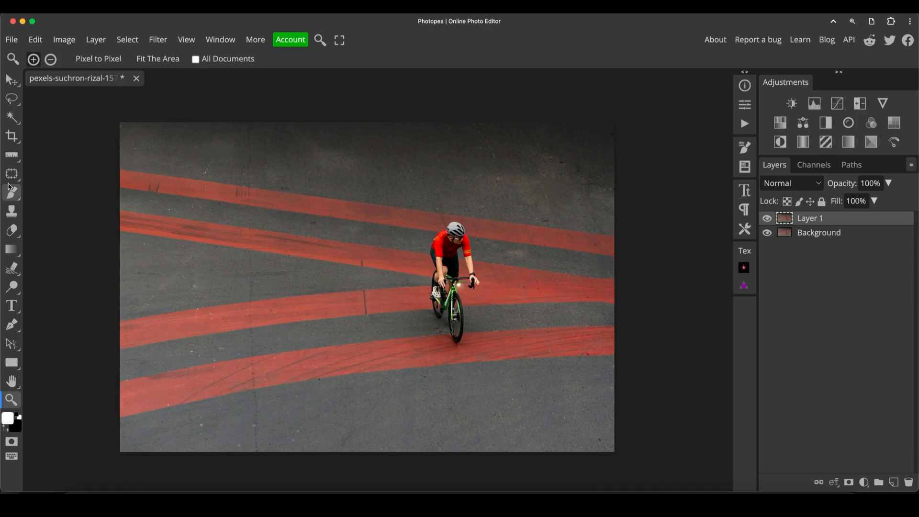
Compare the patched Layer 1 with the original photo by toggling its visibility, and inspect the pavement around the cyclist.
click(8, 101)
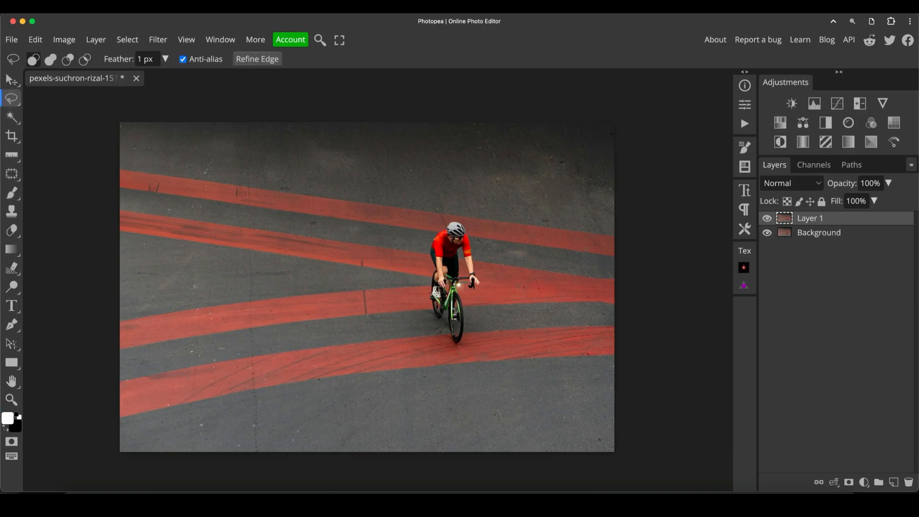
click(767, 220)
click(767, 220)
click(766, 220)
click(767, 220)
key(z)
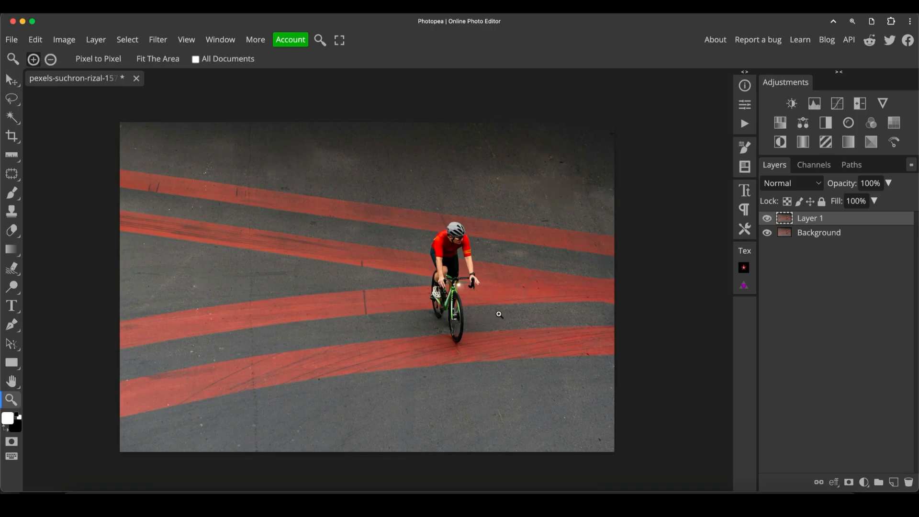
alt+click(498, 312)
drag(489, 316, 495, 319)
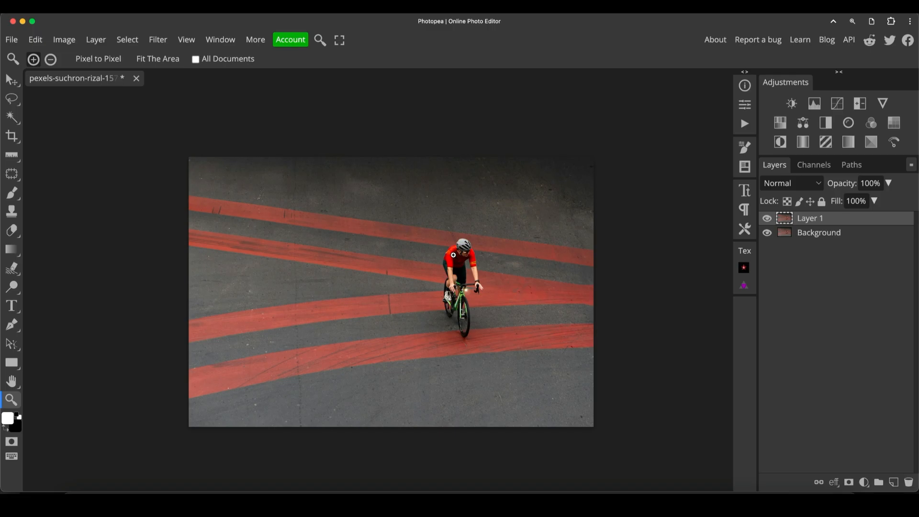
mouse_move(463, 309)
mouse_down()
mouse_move(491, 308)
mouse_move(456, 292)
mouse_move(450, 300)
mouse_up()
Add a Hue/Saturation adjustment above Layer 1 and set the Red range's saturation to 34.
click(788, 233)
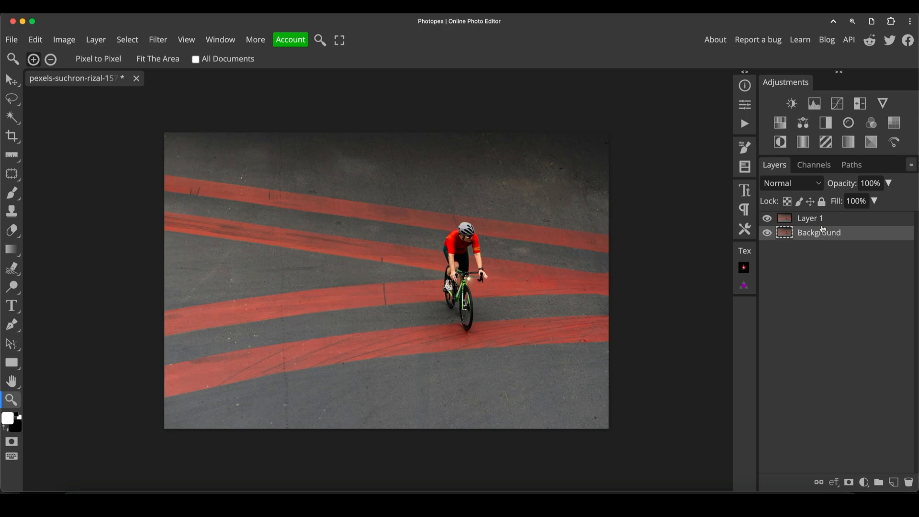
click(788, 219)
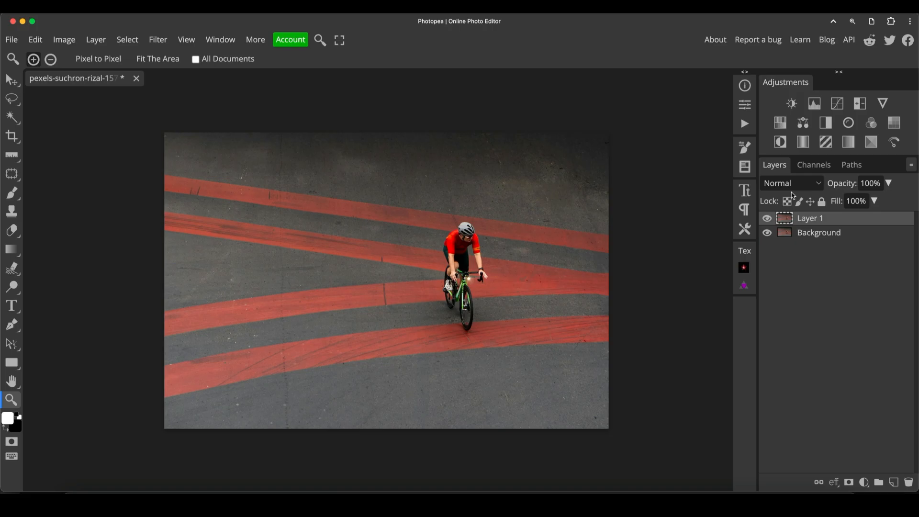
click(780, 123)
click(621, 152)
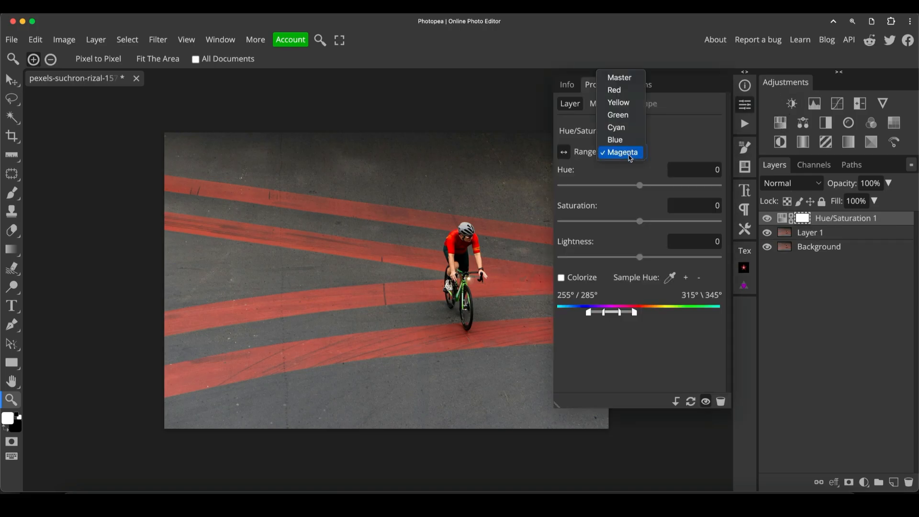
click(616, 90)
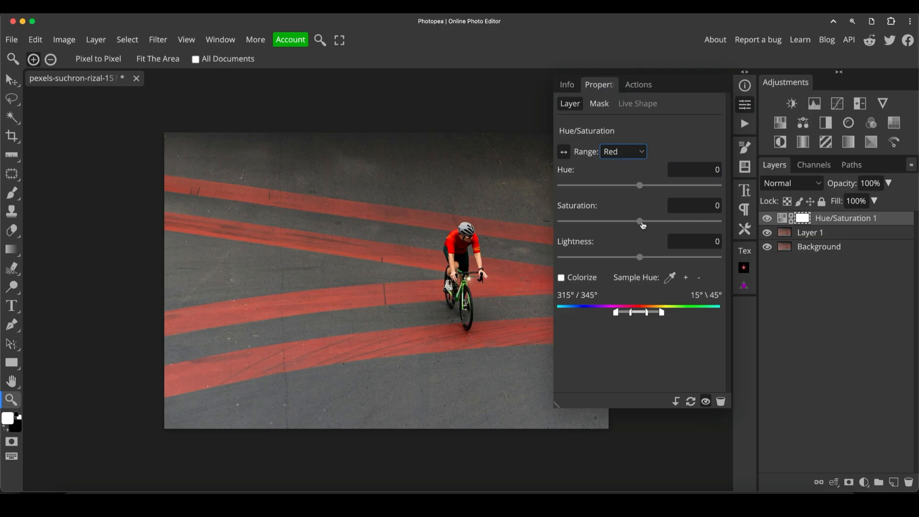
drag(640, 223, 666, 223)
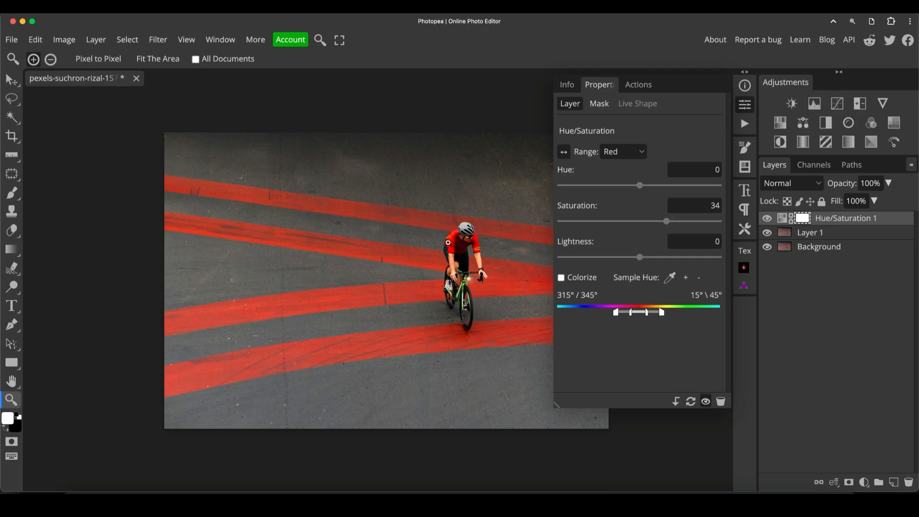
Compare the red stripes and jersey with and without the Hue/Saturation adjustment, leaving the adjustment hidden.
click(767, 219)
click(767, 219)
click(767, 219)
click(767, 219)
click(768, 219)
click(768, 219)
click(768, 219)
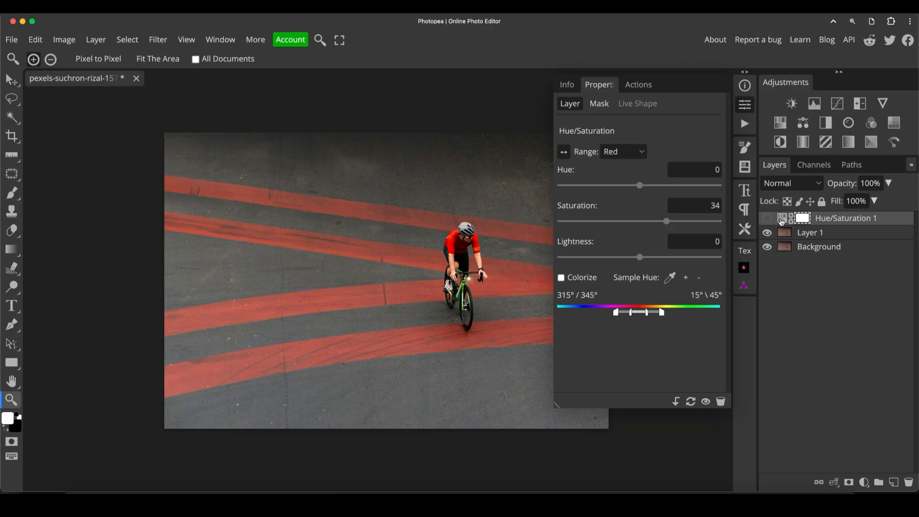
Select the red stripes on Layer 1 with Color Range, sampling a stripe's red and setting fuzziness to 126.
click(792, 233)
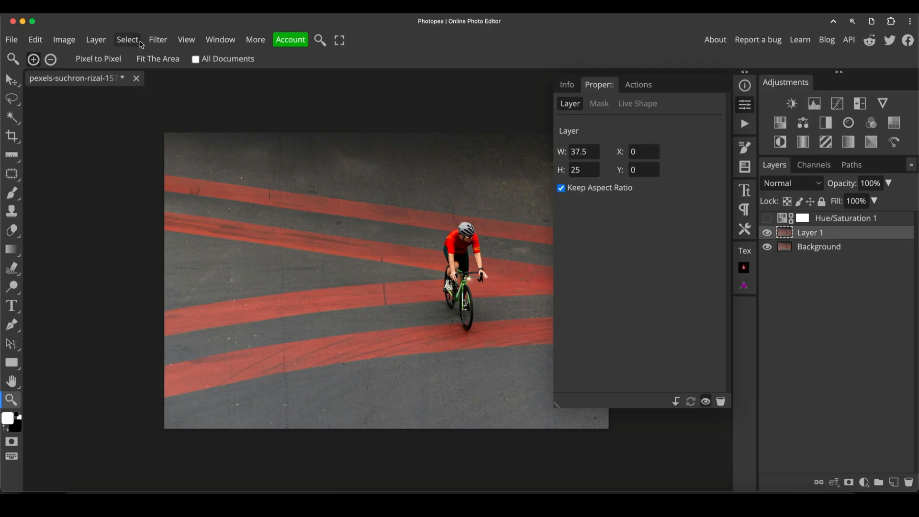
click(133, 42)
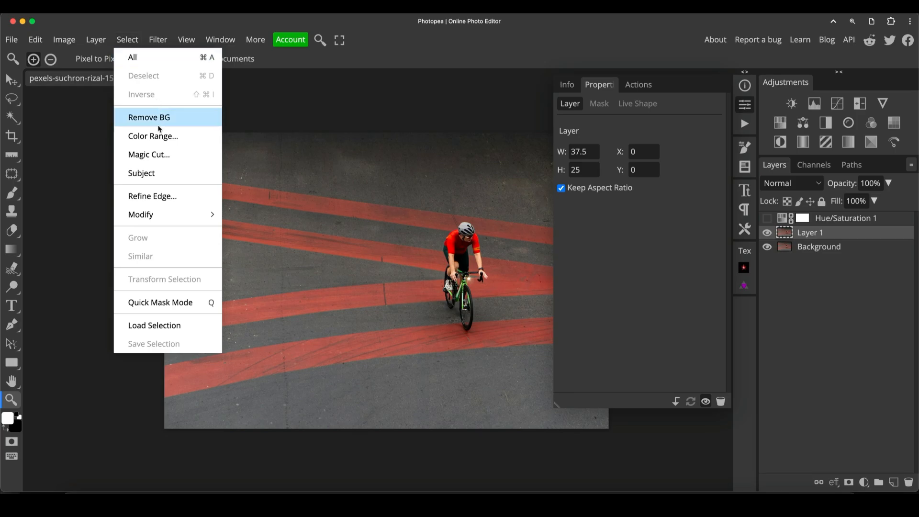
click(158, 137)
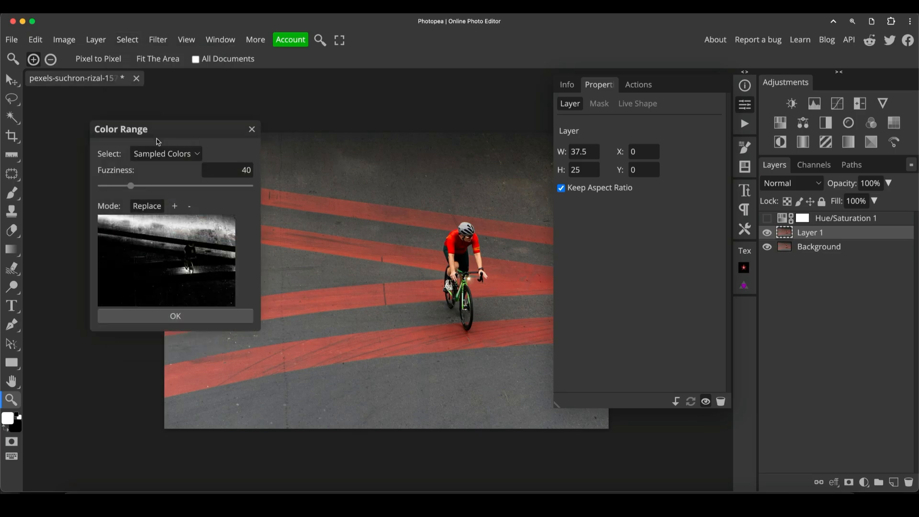
click(293, 205)
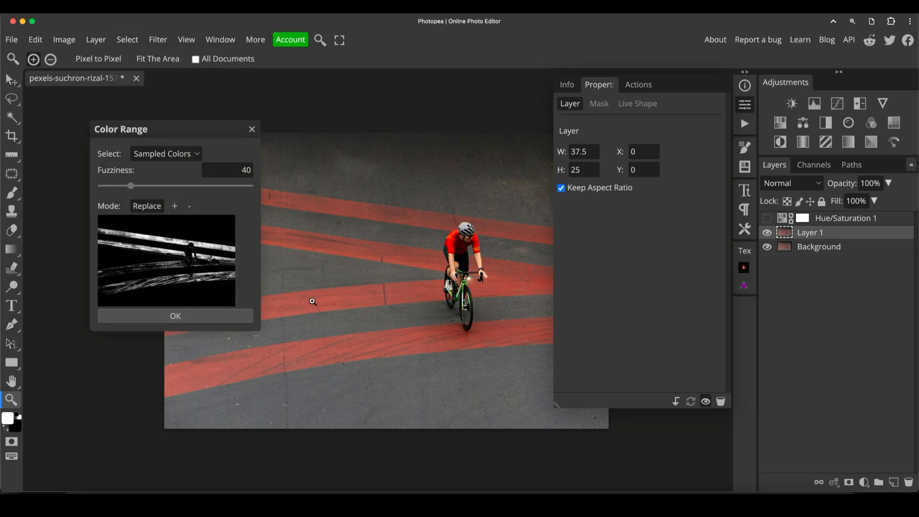
click(312, 301)
click(153, 185)
click(190, 186)
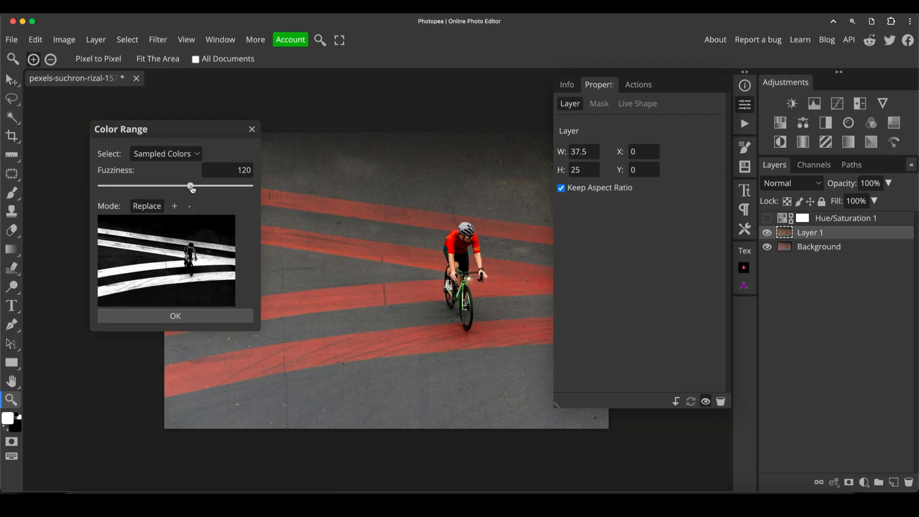
mouse_move(193, 189)
mouse_down()
mouse_move(209, 187)
mouse_move(194, 189)
mouse_up()
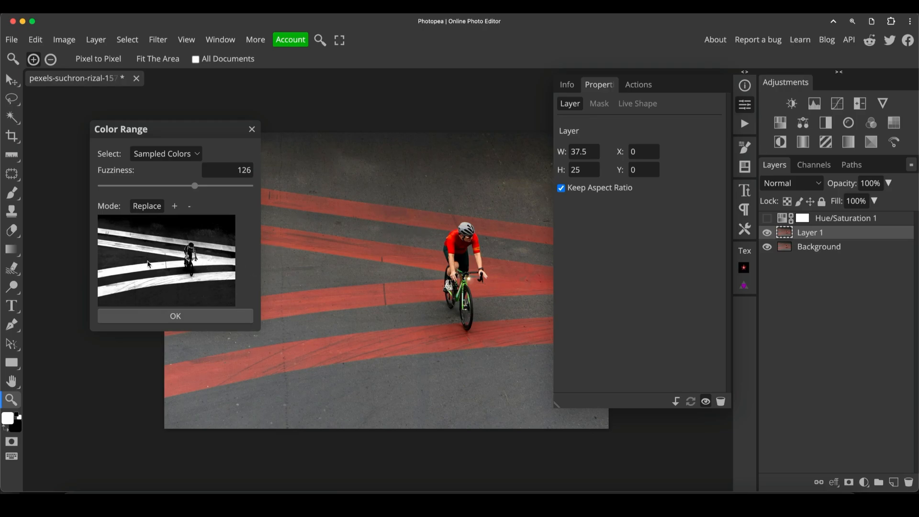
click(206, 319)
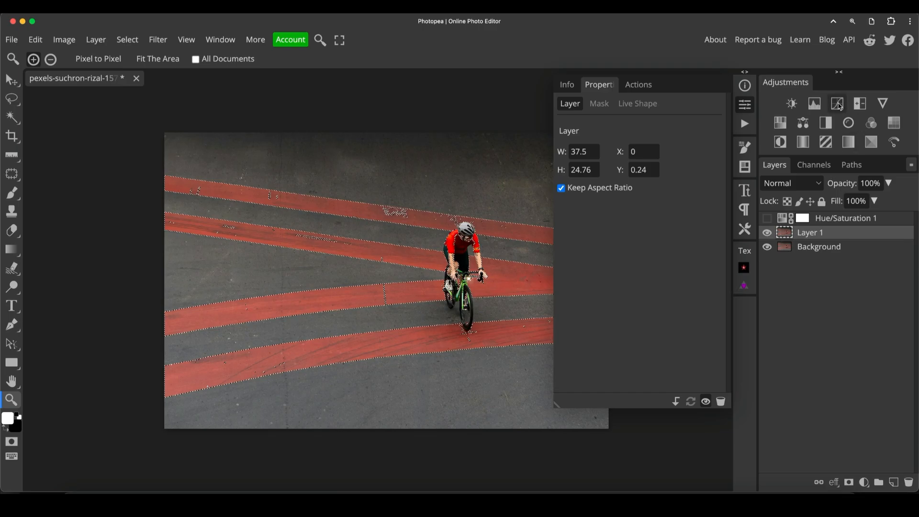
Add a Curves adjustment masked to the selected stripes and raise its Red channel midpoint to input 104, output 174.
click(841, 107)
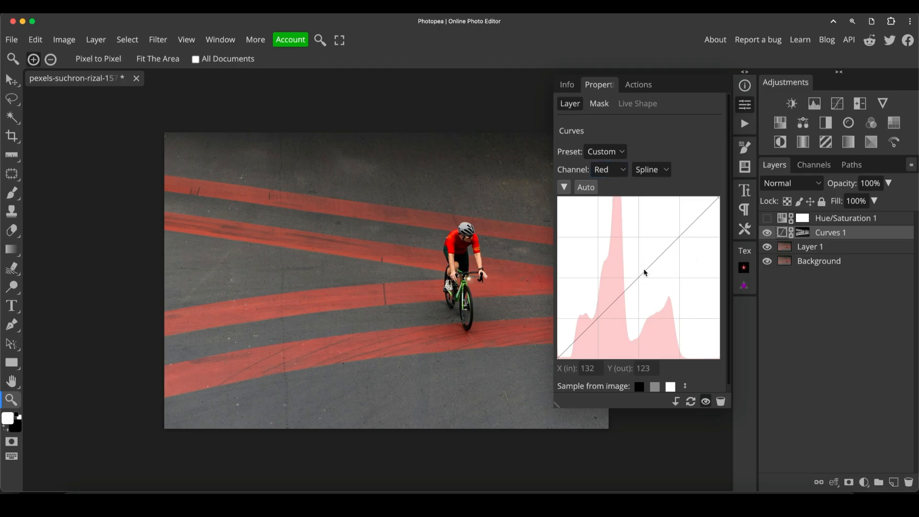
drag(642, 277, 628, 253)
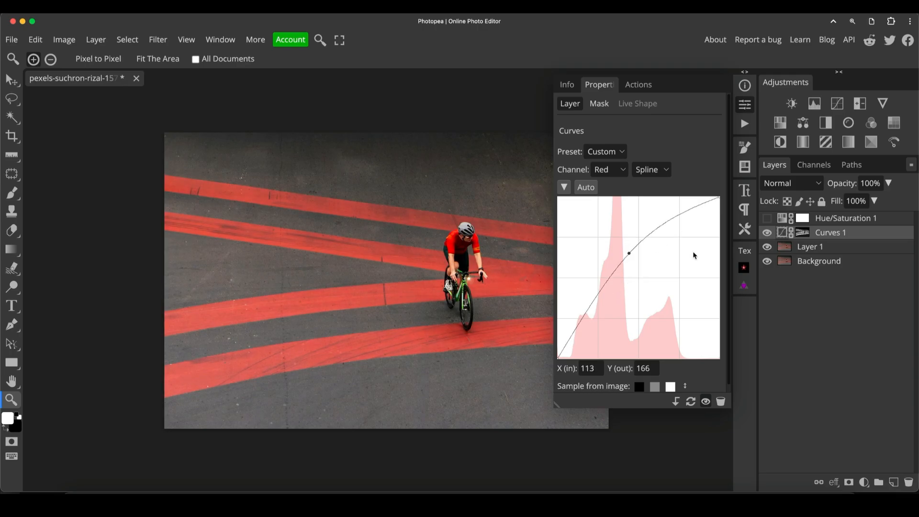
alt+click(798, 236)
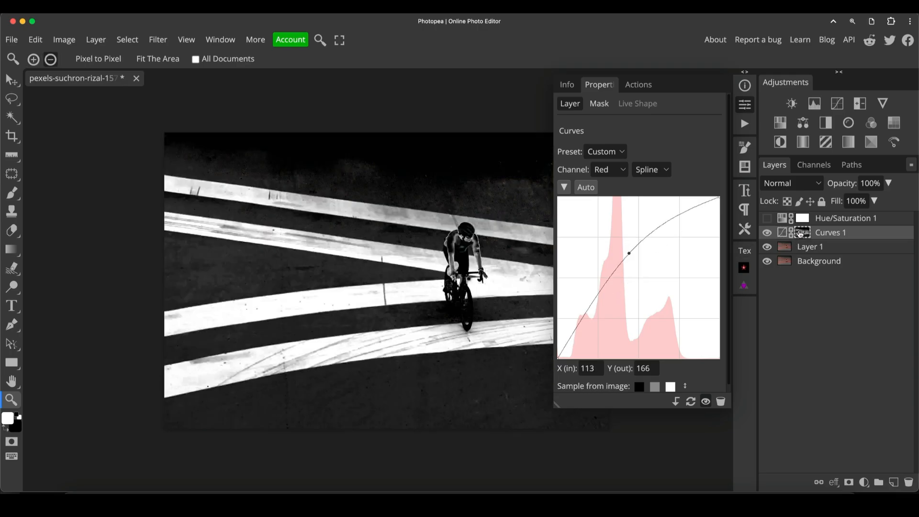
alt+click(798, 233)
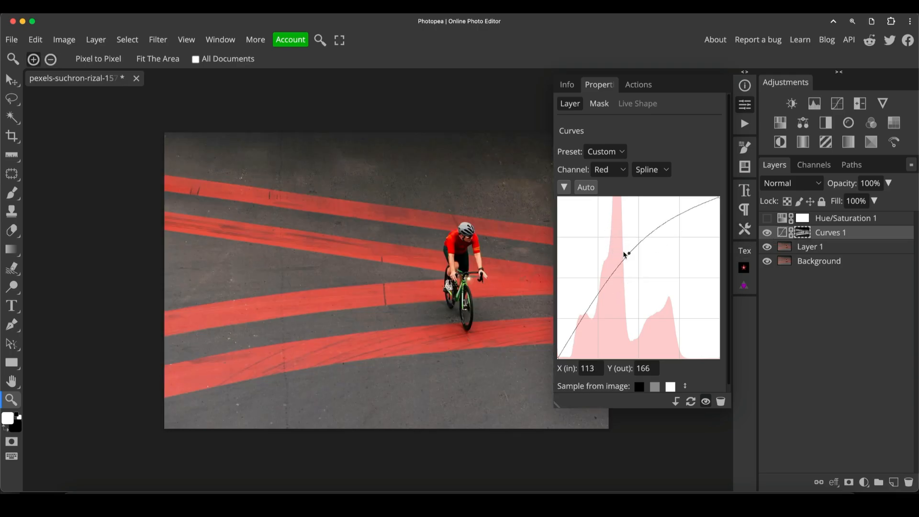
drag(628, 253, 630, 251)
click(604, 171)
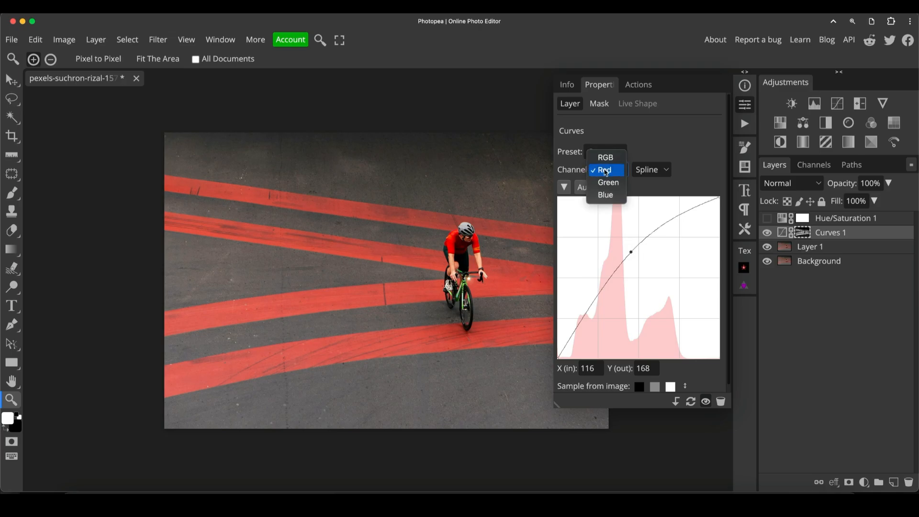
click(605, 171)
mouse_move(630, 252)
mouse_down()
mouse_move(633, 272)
mouse_move(615, 245)
mouse_move(623, 249)
mouse_up()
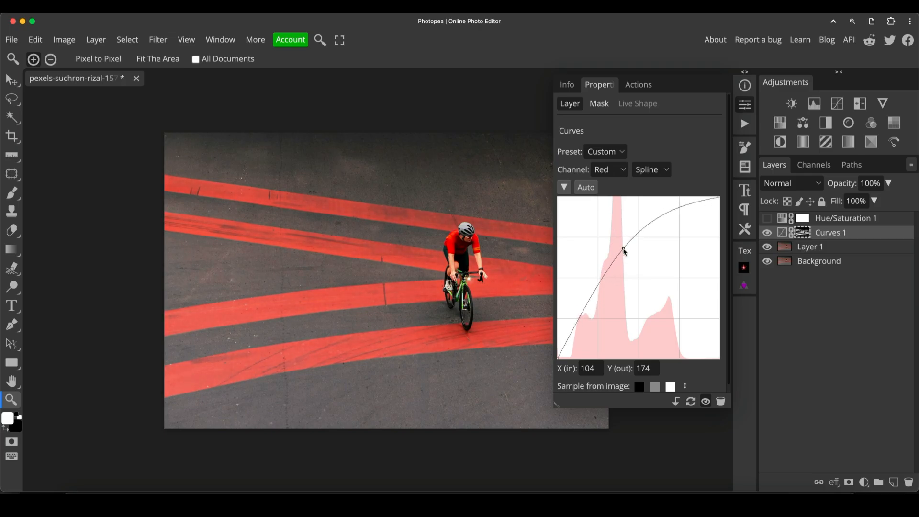
Refine the Curves mask around the cyclist and bike with black and white brush strokes, shrinking the brush to 30, and compare the result.
drag(469, 249, 494, 257)
key(b)
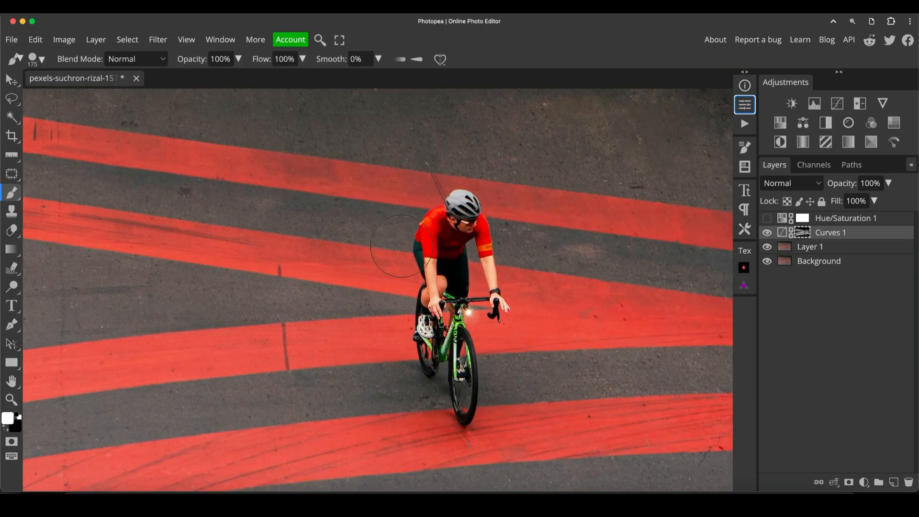
key(x)
key(bracketleft)
key(bracketleft)
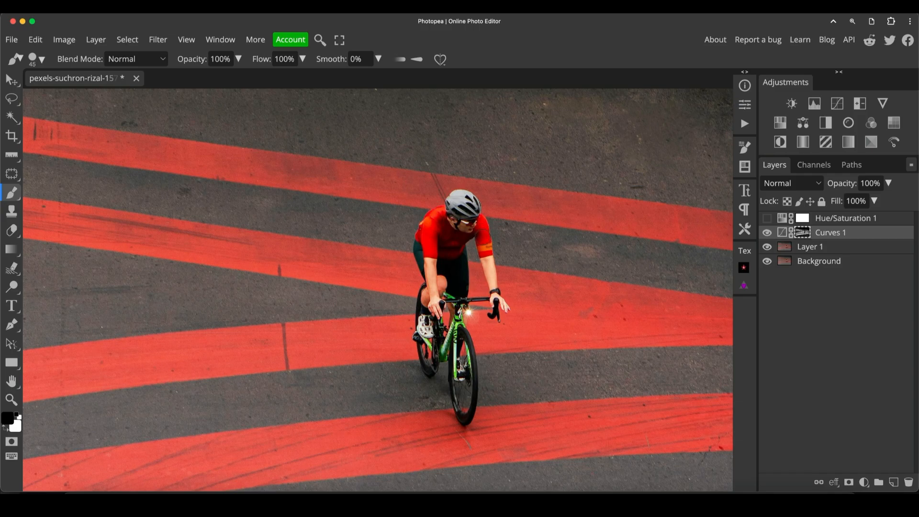
key(bracketleft)
key(bracketleft)
key(bracketright)
key(bracketright)
key(x)
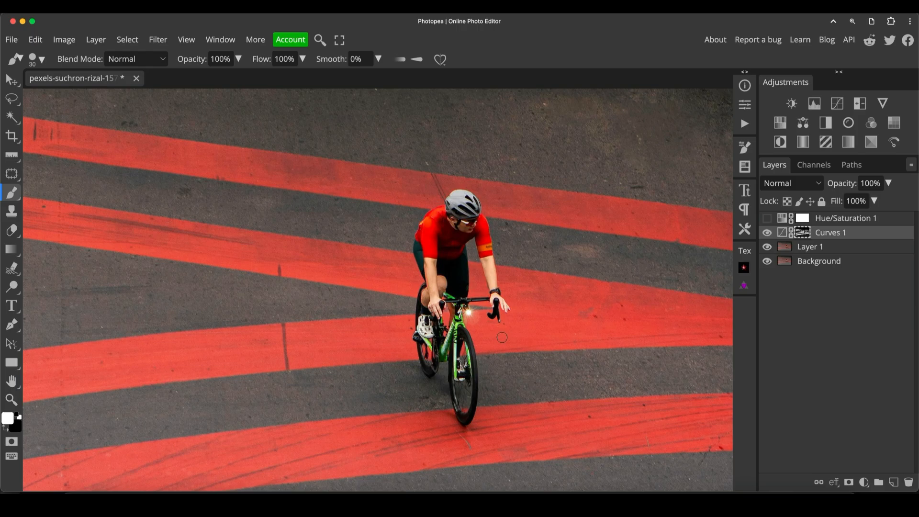
key(x)
click(766, 232)
click(766, 233)
Heal the long dark vertical line across the stripe behind the cyclist on Layer 1, using the Healing Brush with Current & Below as source.
key(z)
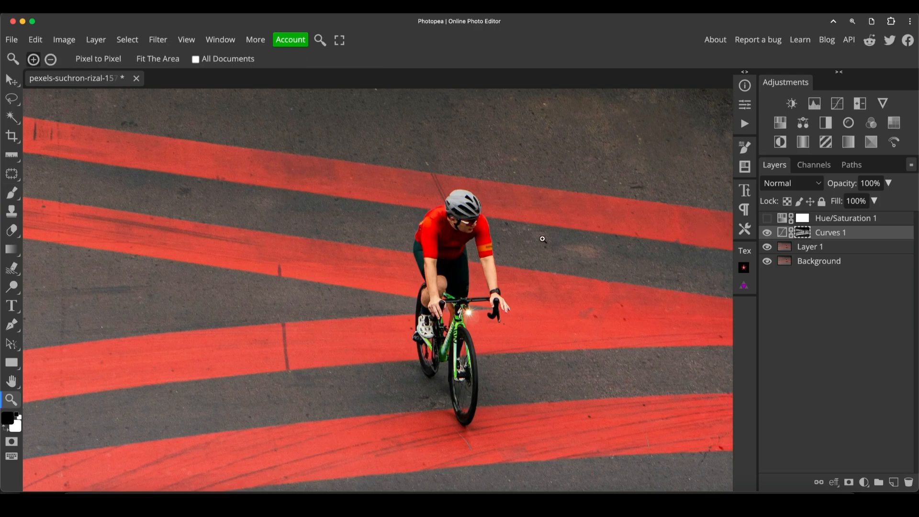
mouse_move(542, 240)
mouse_down()
mouse_move(512, 241)
mouse_move(536, 245)
mouse_up()
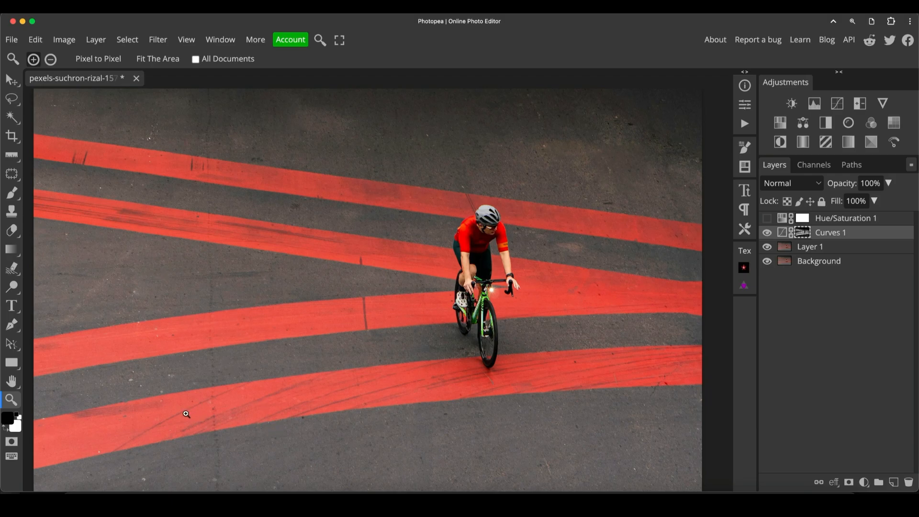
mouse_move(308, 409)
mouse_down()
mouse_move(330, 408)
mouse_move(312, 407)
mouse_up()
drag(578, 355, 564, 361)
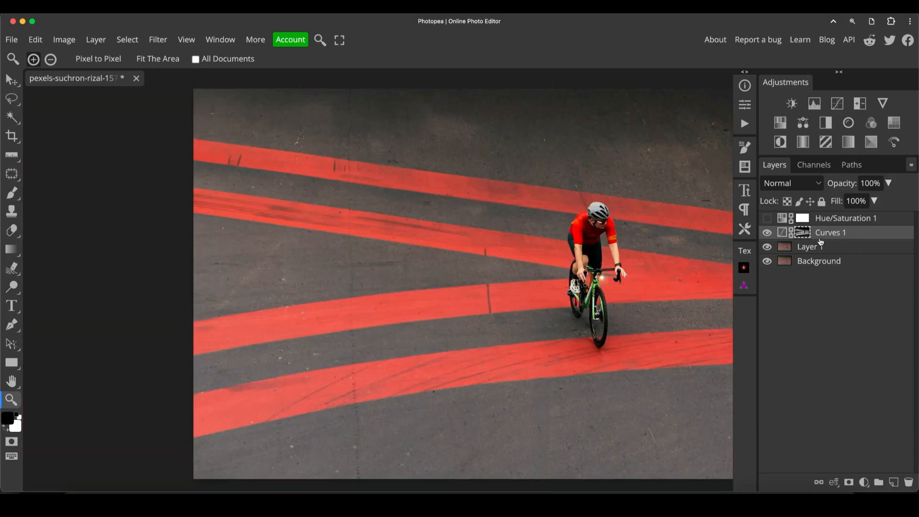
click(777, 248)
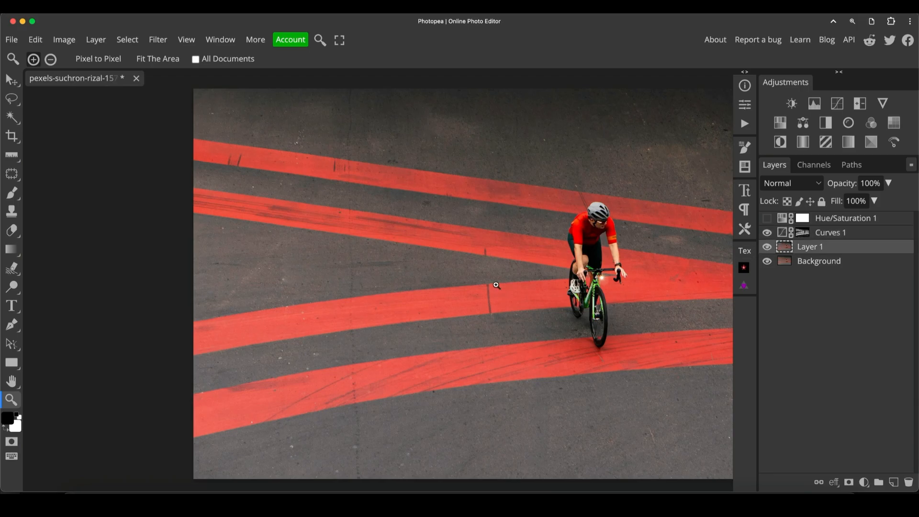
drag(493, 263, 529, 287)
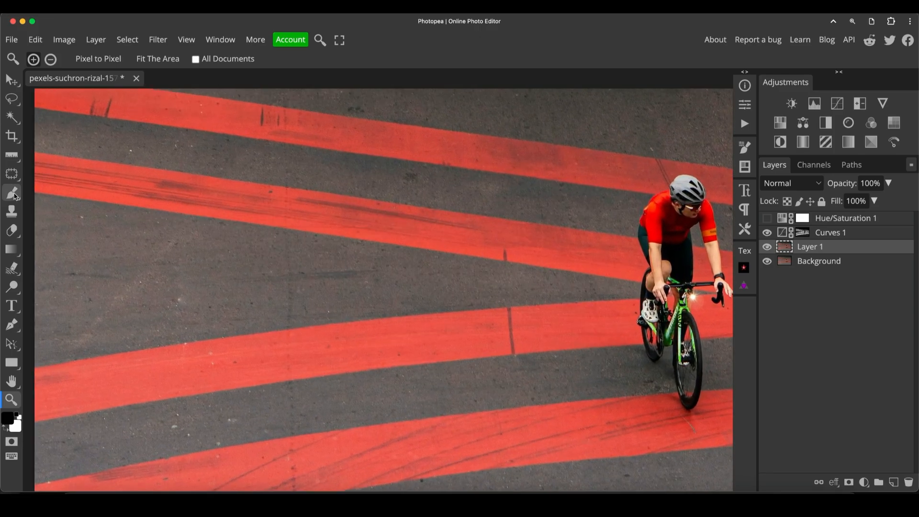
right_click(12, 175)
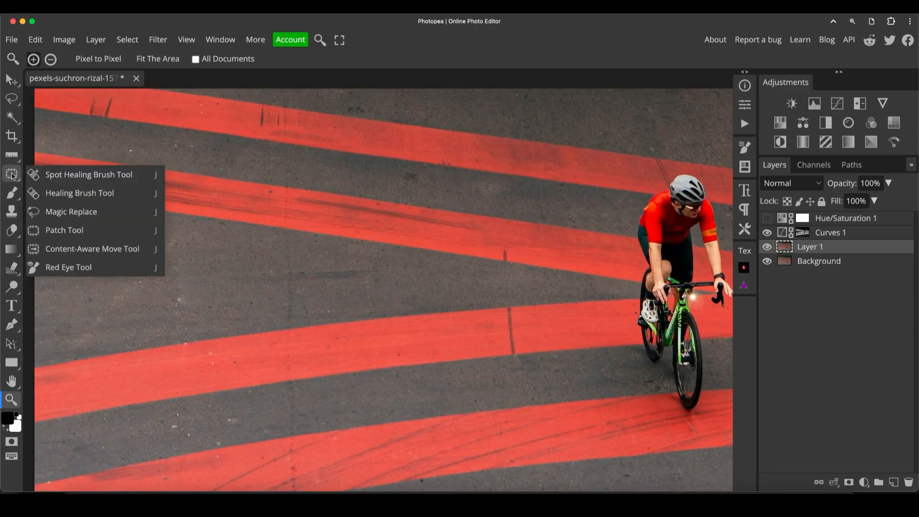
click(78, 194)
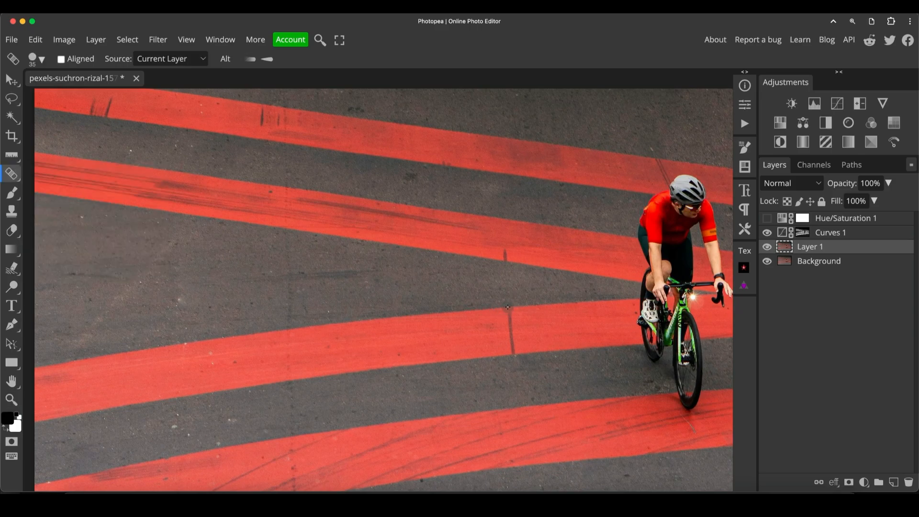
mouse_move(508, 313)
mouse_down()
mouse_move(513, 350)
mouse_move(512, 316)
mouse_up()
click(169, 59)
click(168, 70)
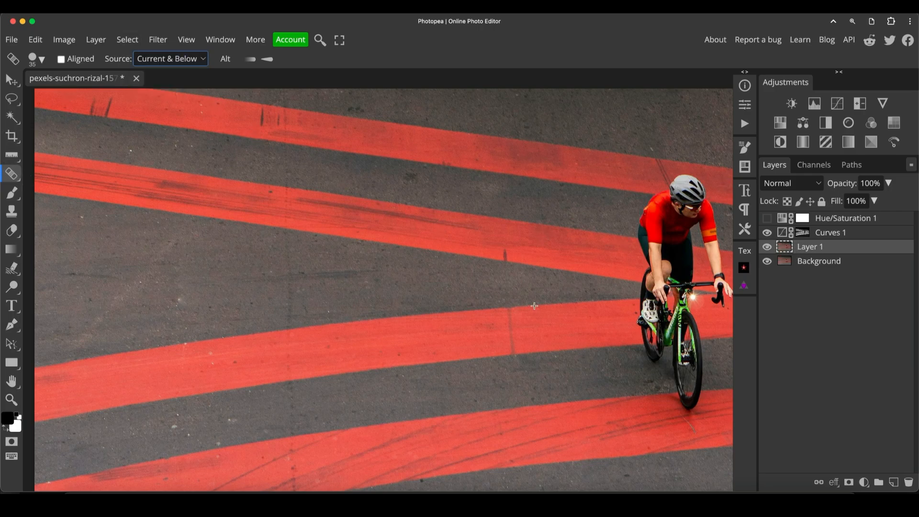
alt+click(535, 306)
Heal the short dark mark on the edge of the stripe above on Layer 1 with the Curves adjustment temporarily hidden.
right_click(10, 173)
alt+click(802, 234)
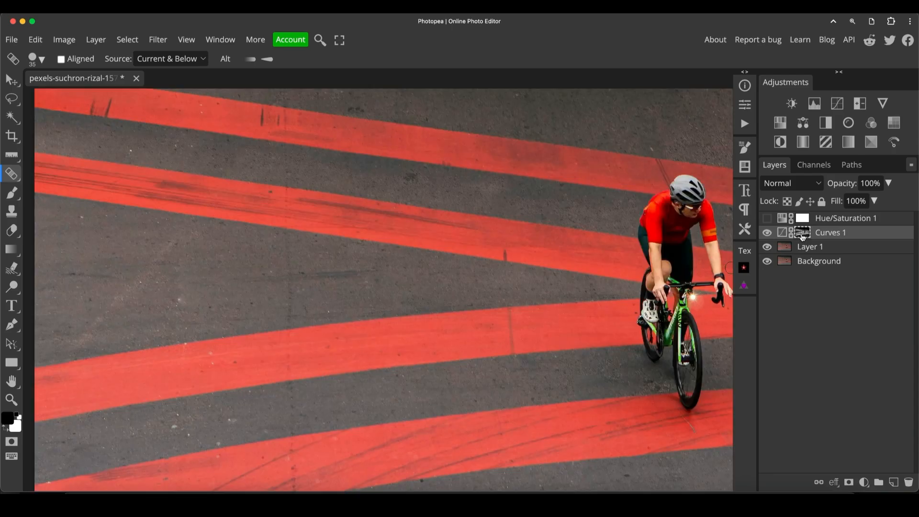
click(767, 233)
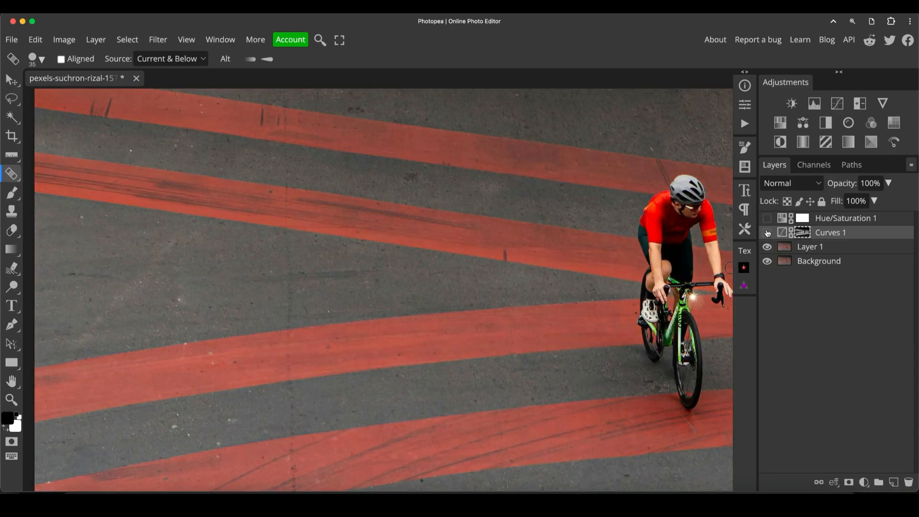
click(795, 248)
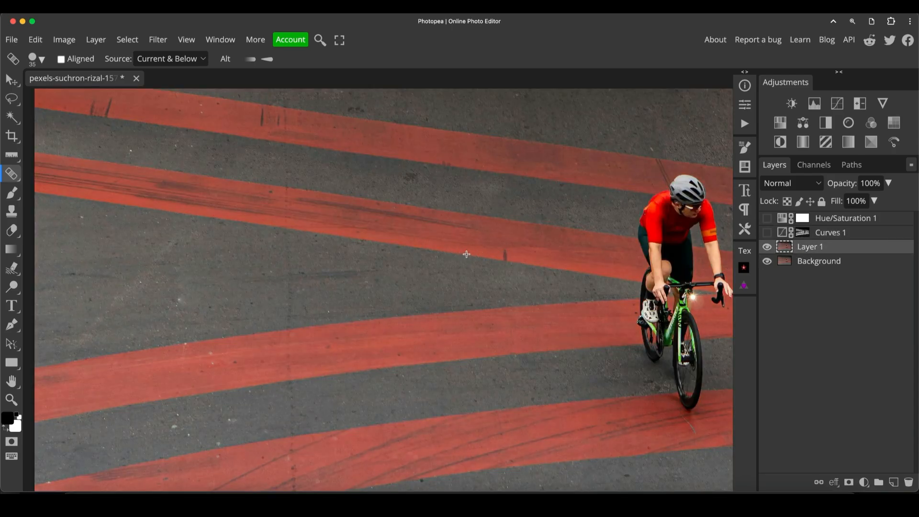
click(505, 252)
click(767, 233)
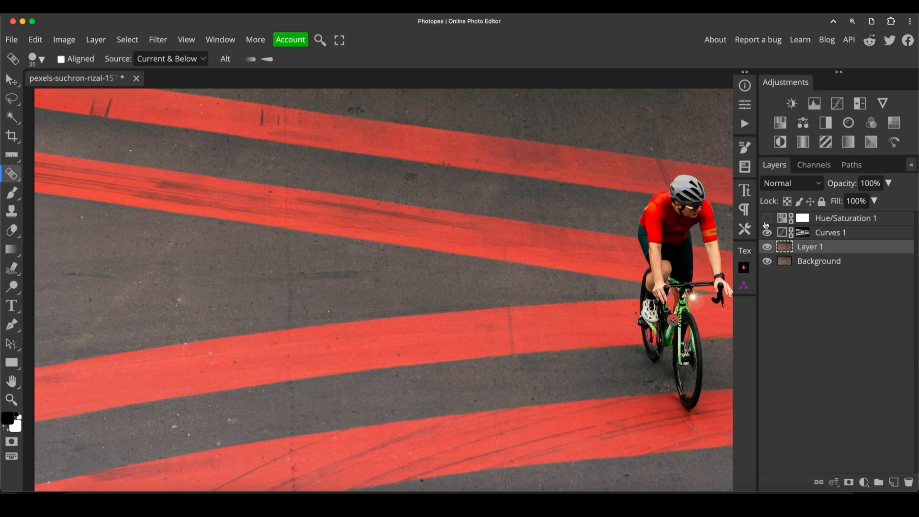
Compare the stripes with and without the Hue/Saturation adjustment, and delete that adjustment layer.
click(767, 220)
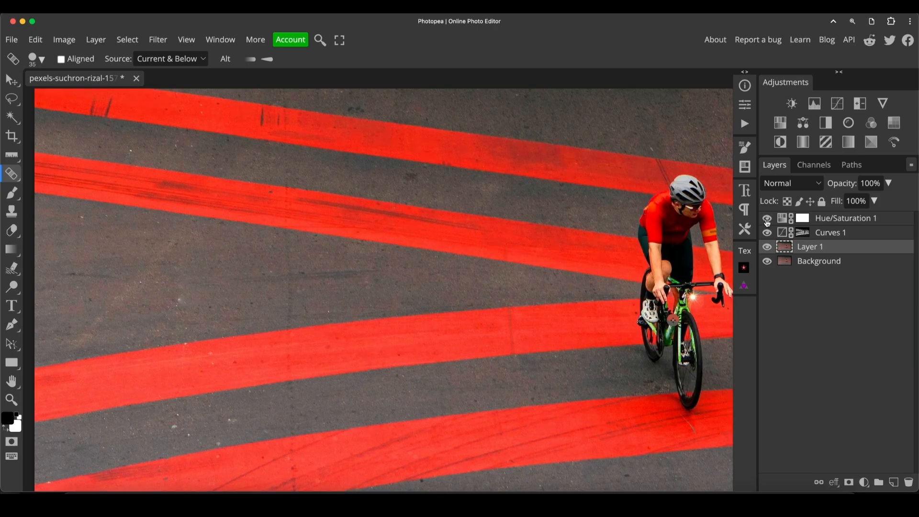
click(767, 220)
click(780, 221)
key(Delete)
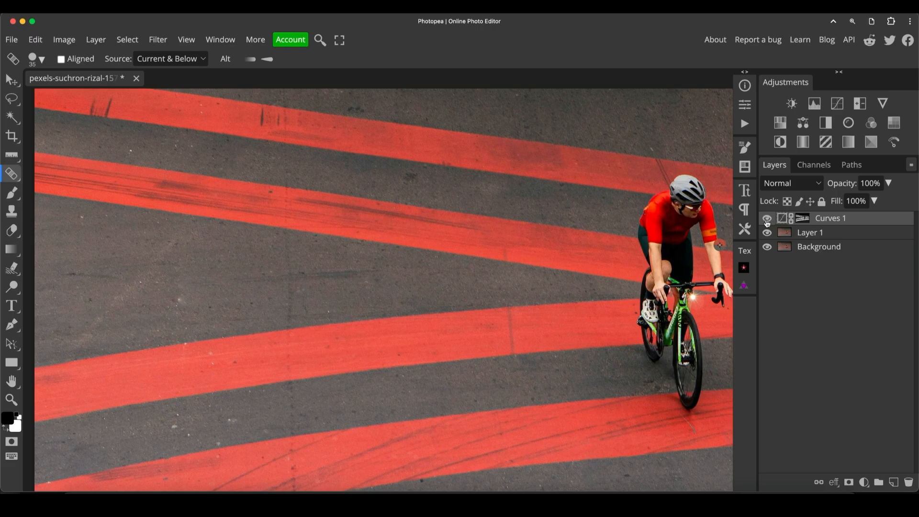
click(767, 219)
Inspect the Curves mask and paint white with a size 30 brush over the traces of the two healed marks.
alt+click(802, 218)
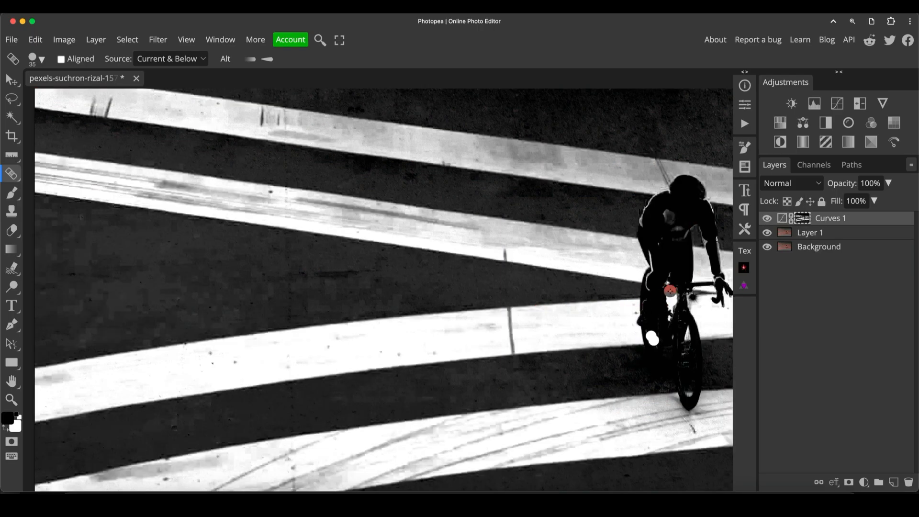
alt+click(802, 218)
key(b)
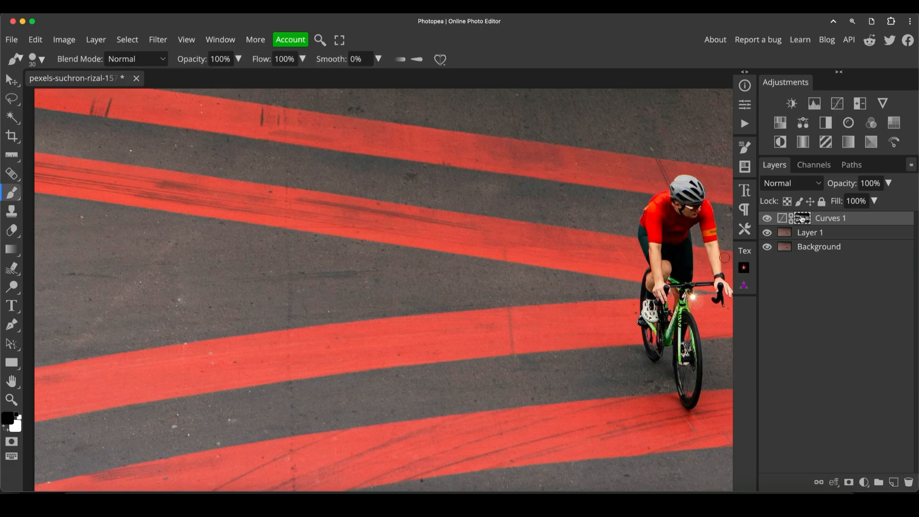
key(x)
alt+click(803, 219)
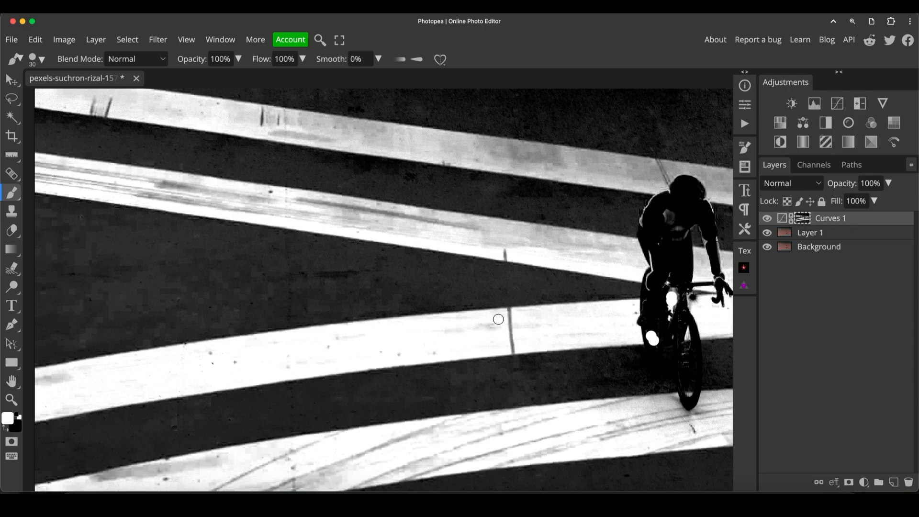
alt+click(805, 220)
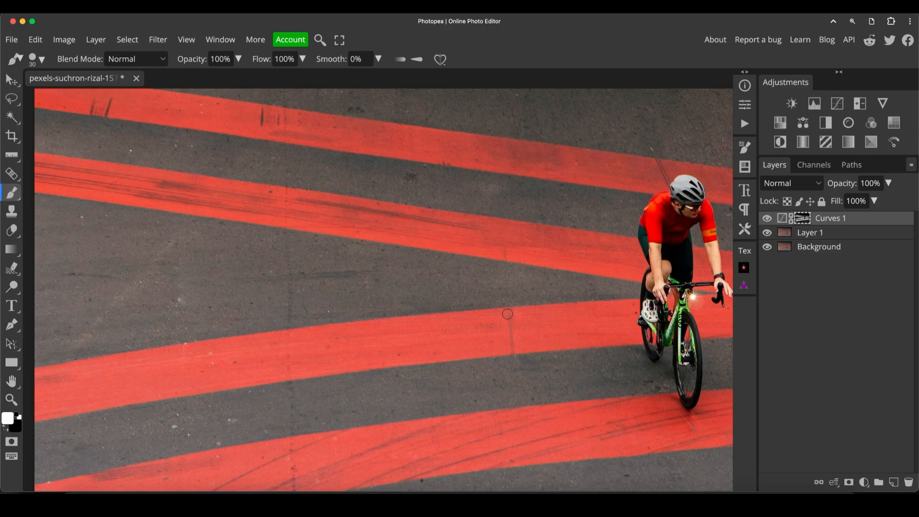
drag(509, 317, 511, 348)
drag(498, 249, 509, 255)
Try shifting the bike's greens with a Hue/Saturation adjustment, Green range hue -34 and saturation -2, and delete the adjustment.
key(z)
alt+click(498, 291)
mouse_move(589, 287)
mouse_down()
mouse_move(512, 294)
mouse_move(497, 311)
mouse_move(516, 312)
mouse_up()
drag(443, 272, 483, 296)
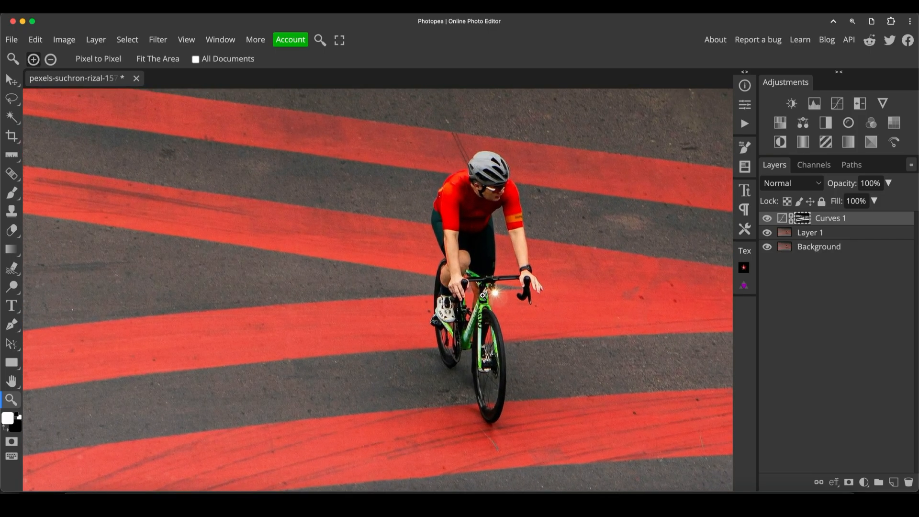
click(782, 219)
click(779, 142)
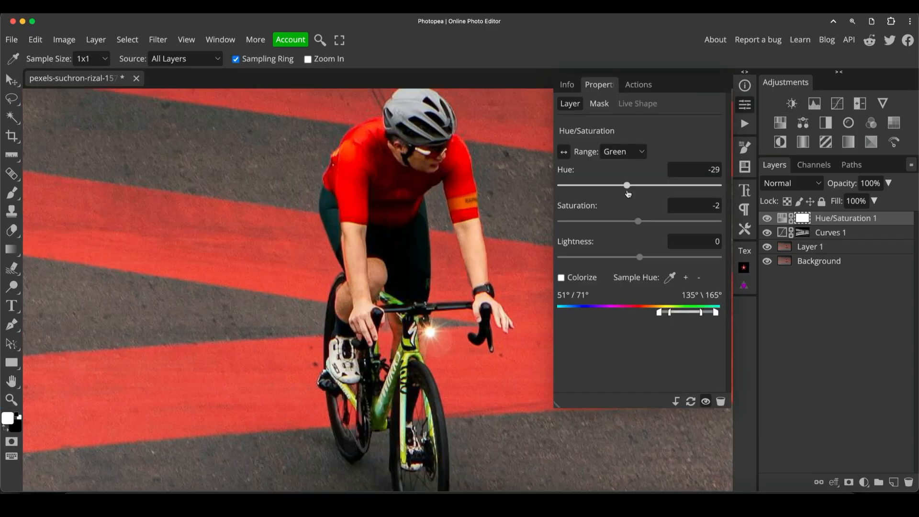
drag(627, 195, 624, 194)
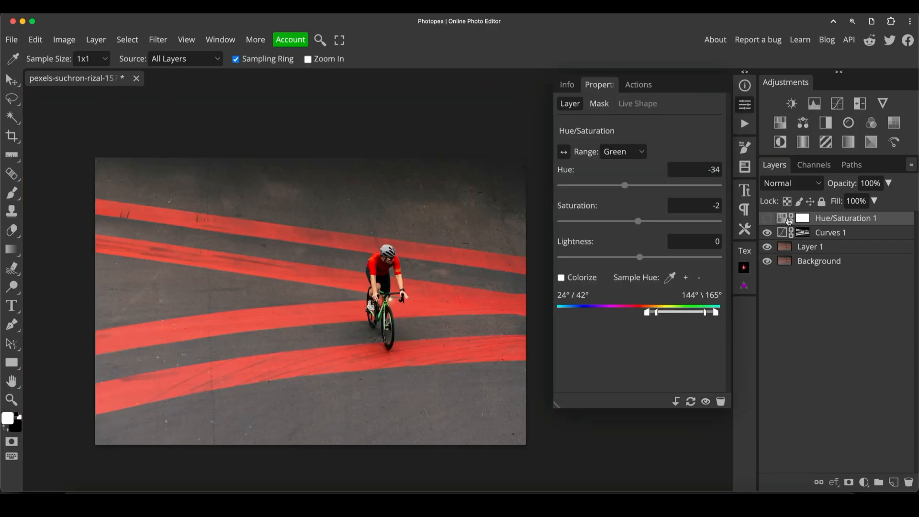
key(Delete)
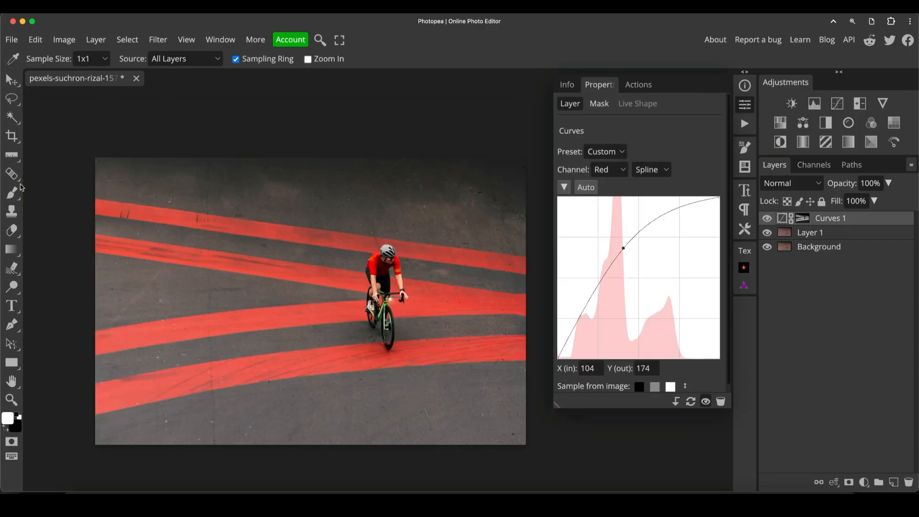
Crop the cyclist photo to a fixed 3:2 ratio of about 11.9 × 7.9 in, keeping the cyclist right of centre.
click(12, 137)
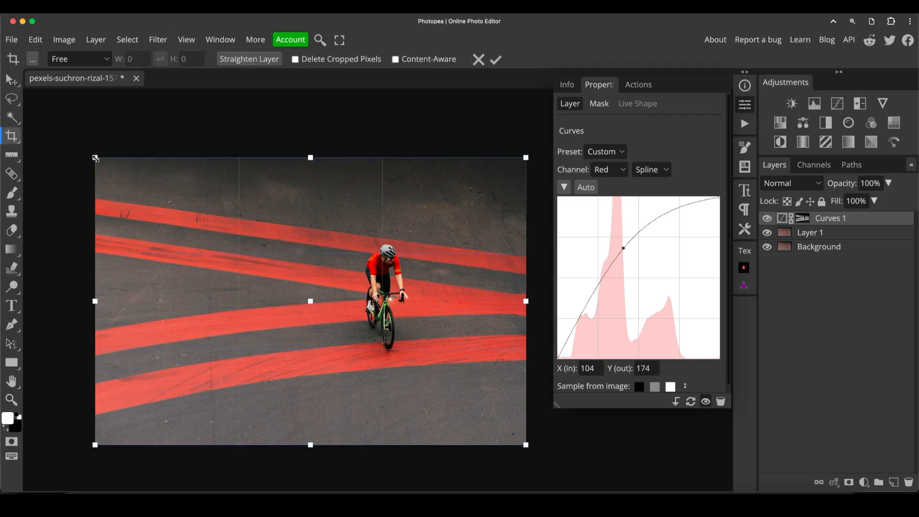
click(101, 60)
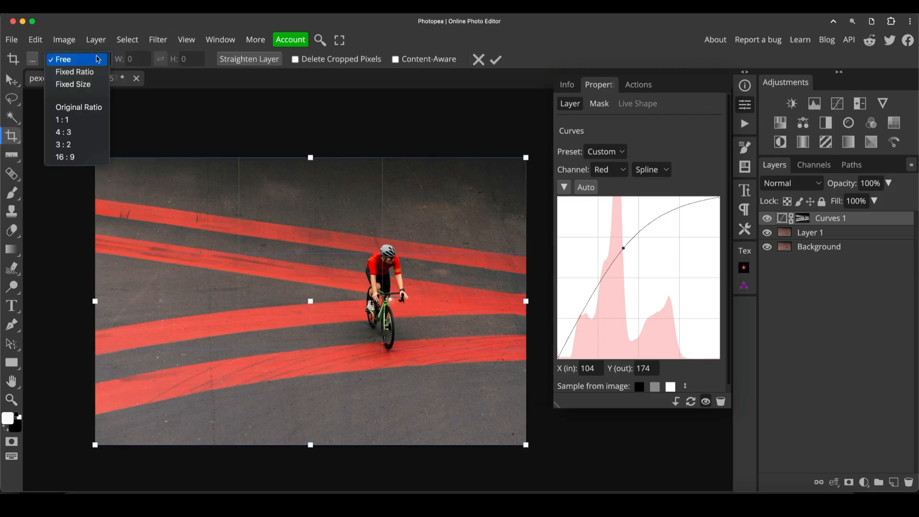
click(72, 148)
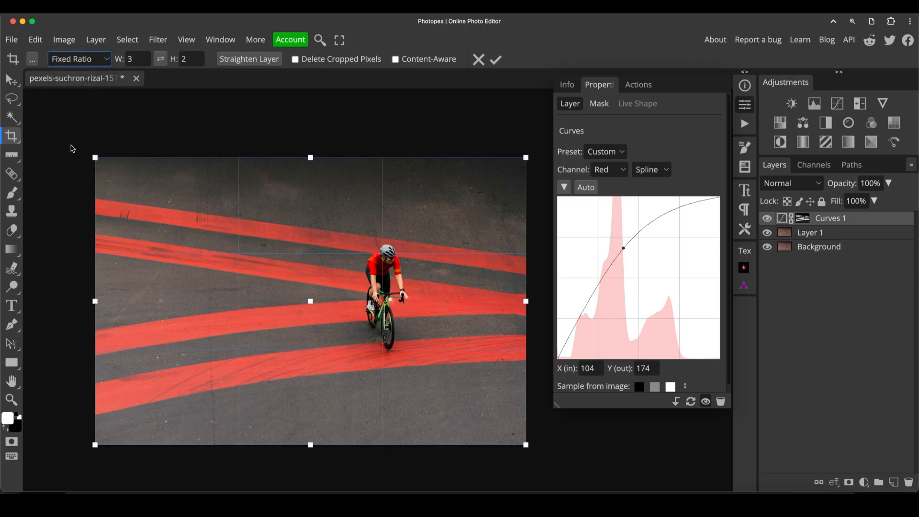
drag(96, 158, 164, 203)
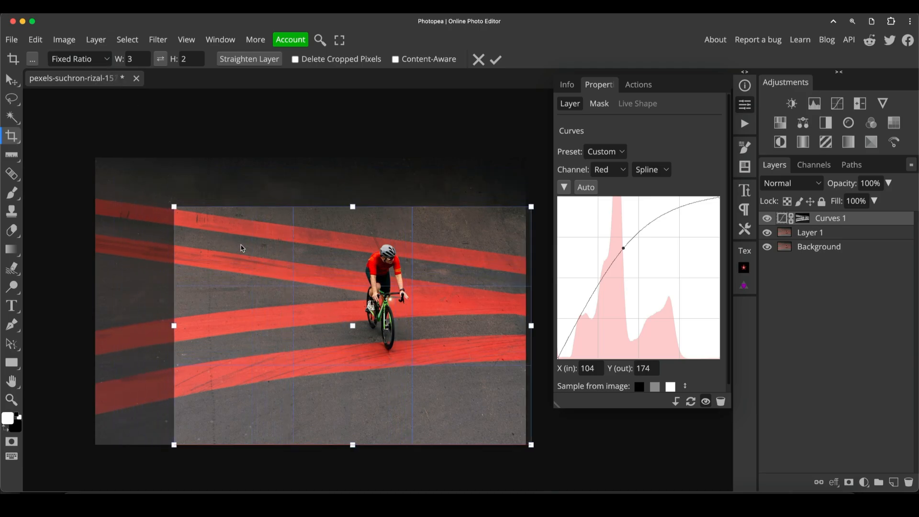
drag(242, 246, 216, 218)
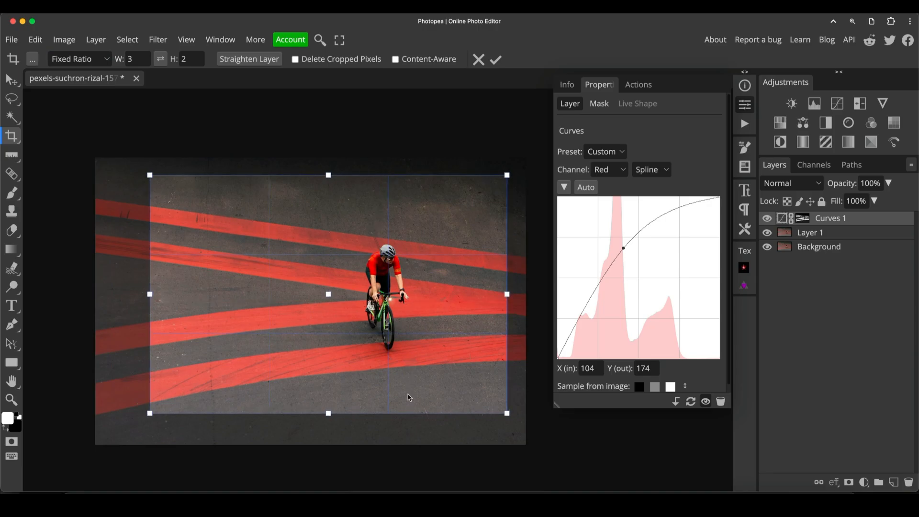
double_click(397, 303)
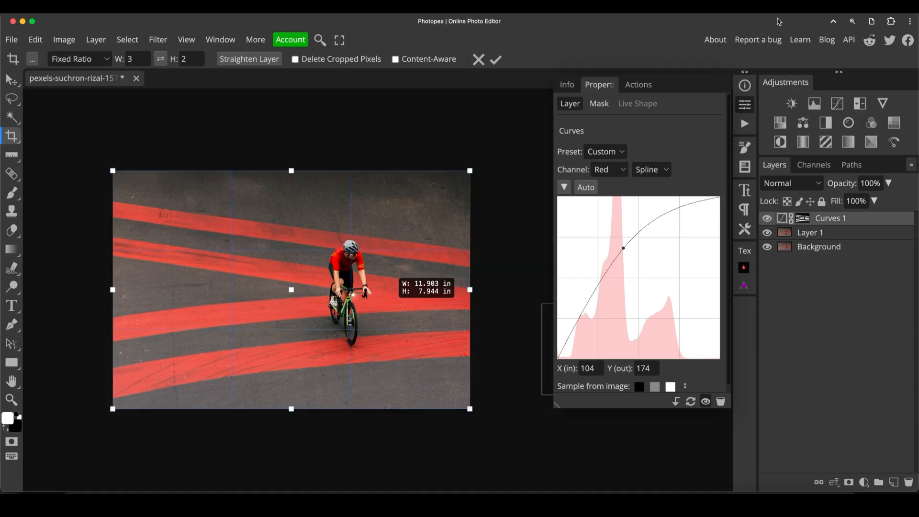
click(748, 106)
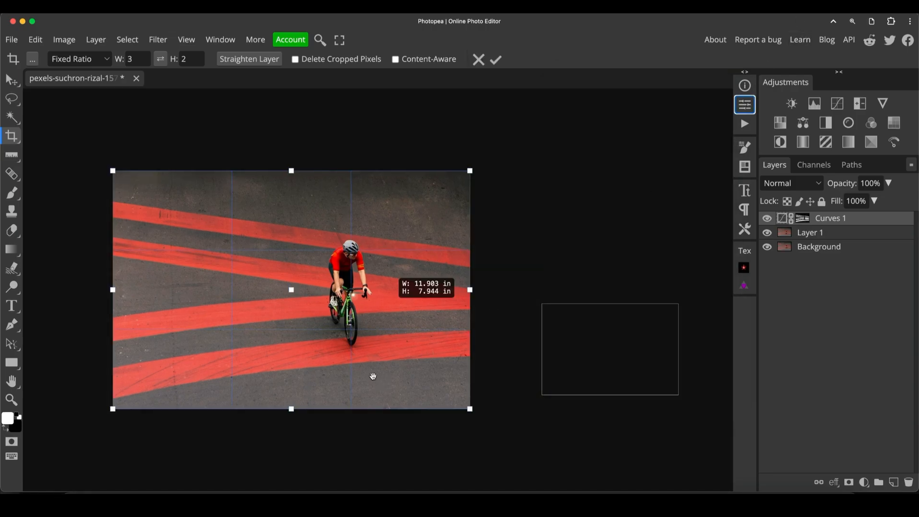
key(v)
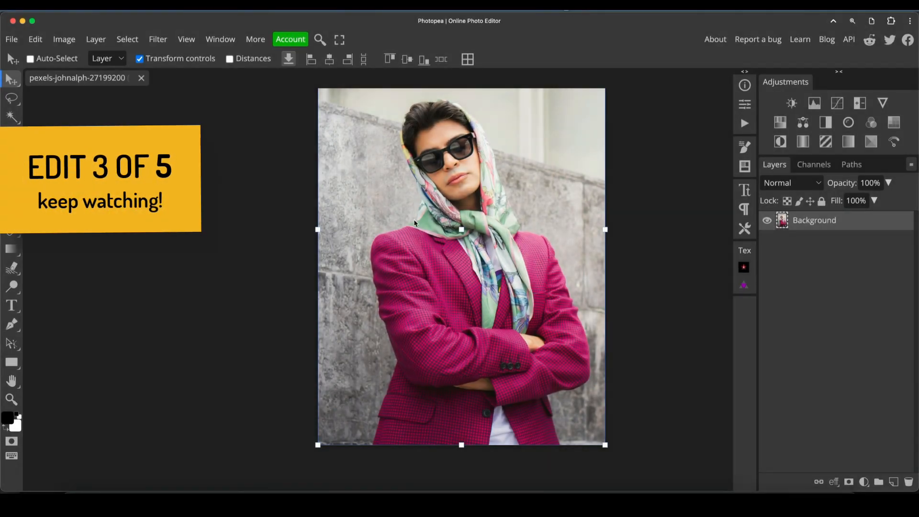
Add a Hue/Saturation adjustment layer above the Background of the jacket portrait.
drag(515, 205, 483, 225)
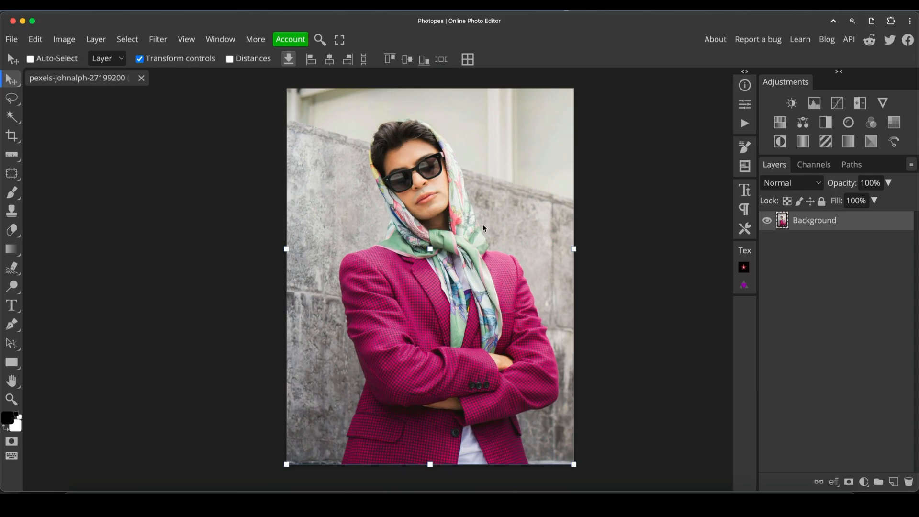
key(z)
scroll(493, 227, down, 3)
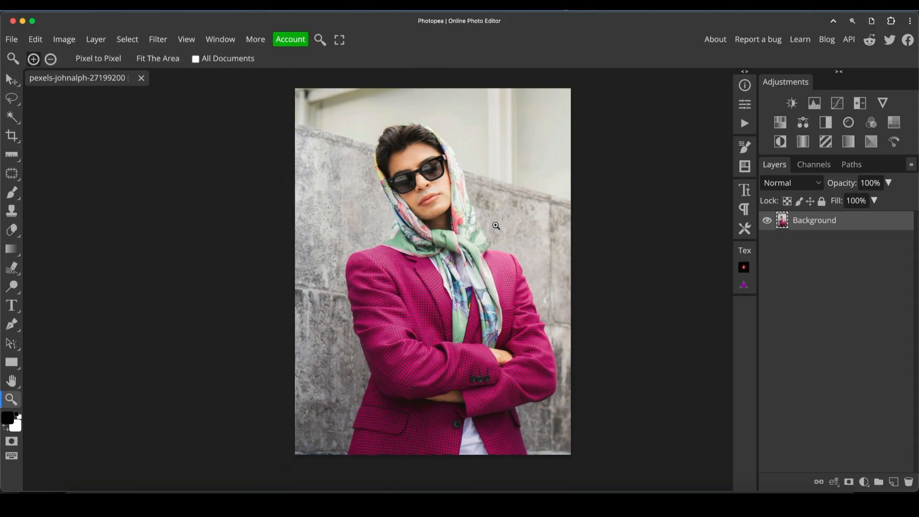
drag(496, 227, 452, 251)
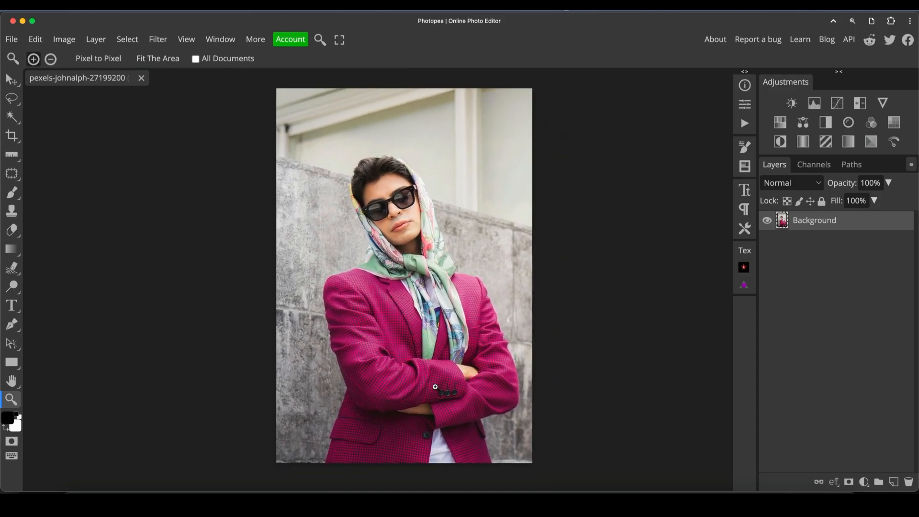
mouse_move(404, 377)
mouse_down()
mouse_move(425, 378)
mouse_move(412, 392)
mouse_up()
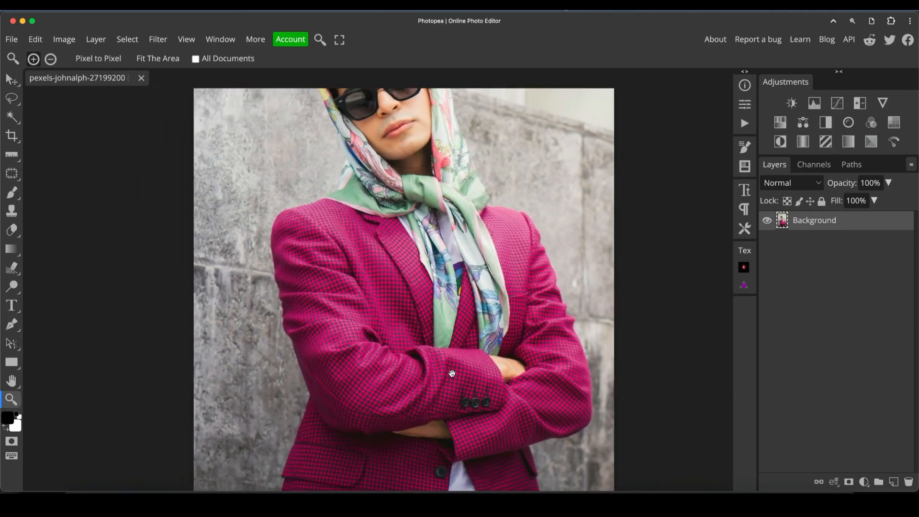
drag(479, 351, 469, 315)
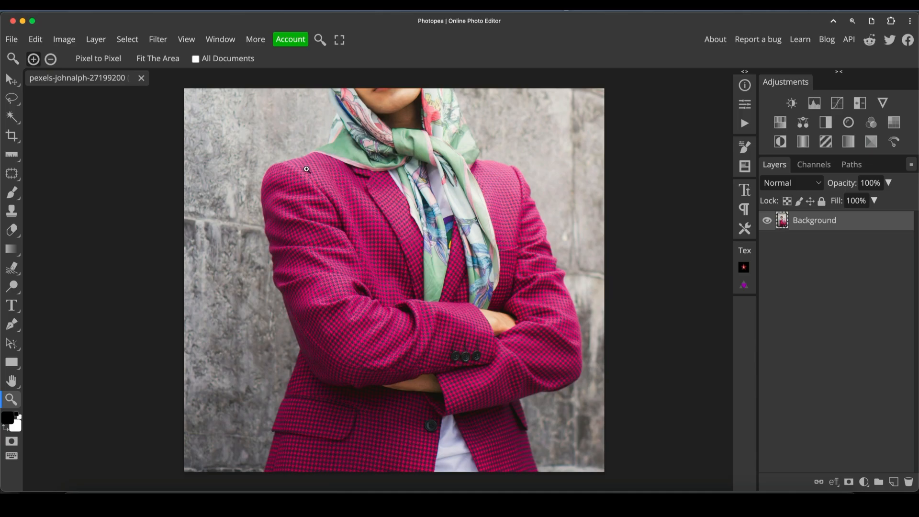
click(780, 126)
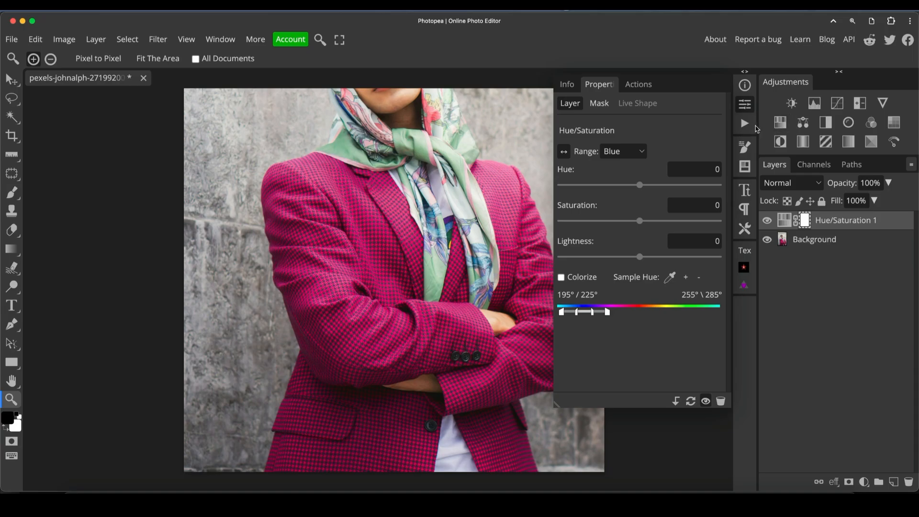
click(621, 152)
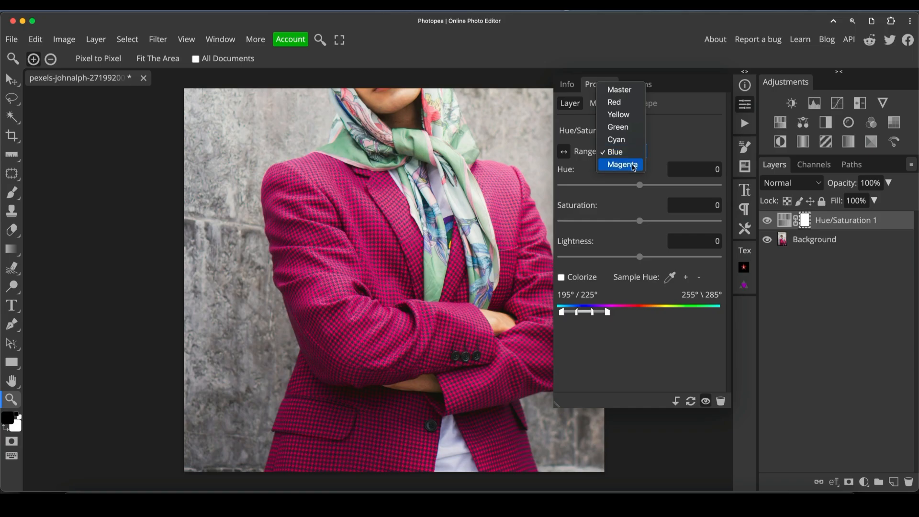
click(571, 138)
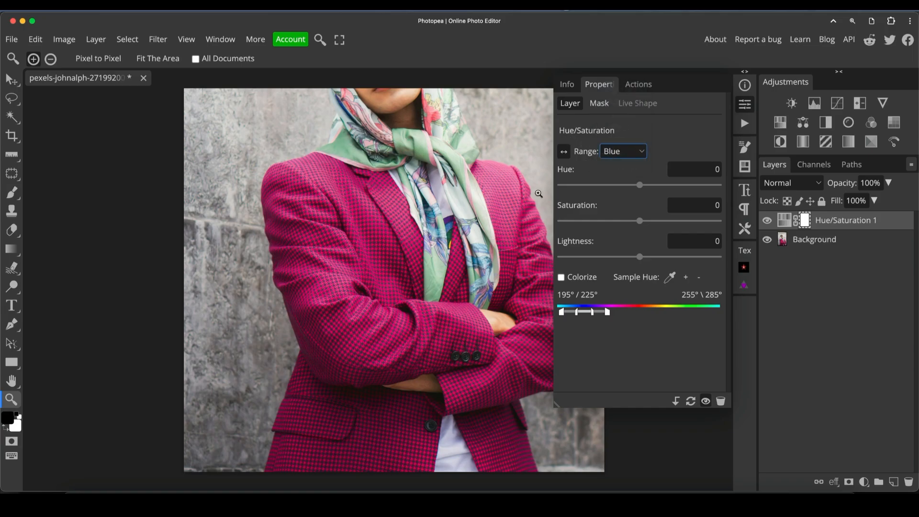
Sample the jacket fabric in the image until the adjustment targets the Magenta range.
key(v)
click(565, 153)
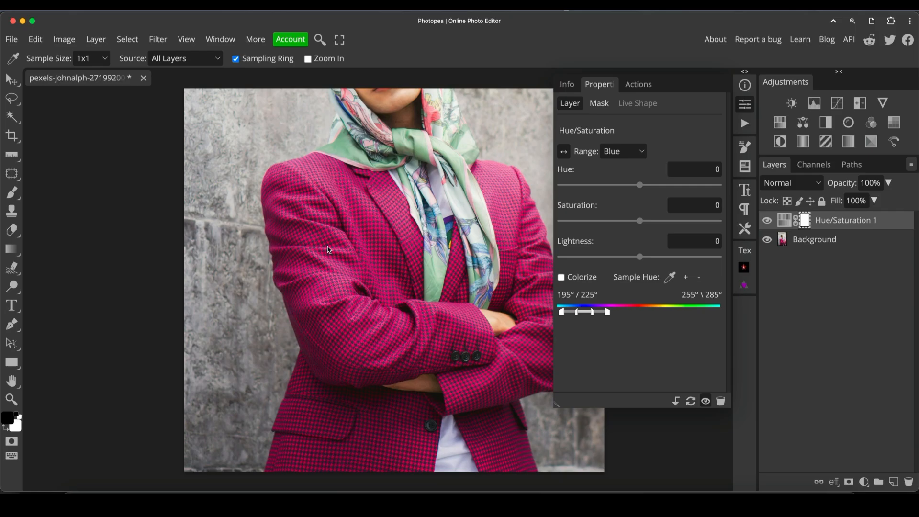
click(338, 205)
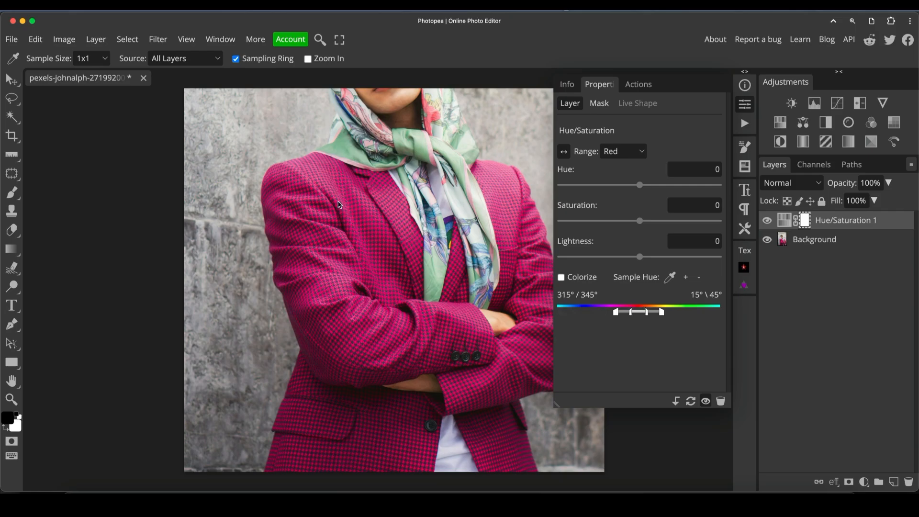
click(327, 279)
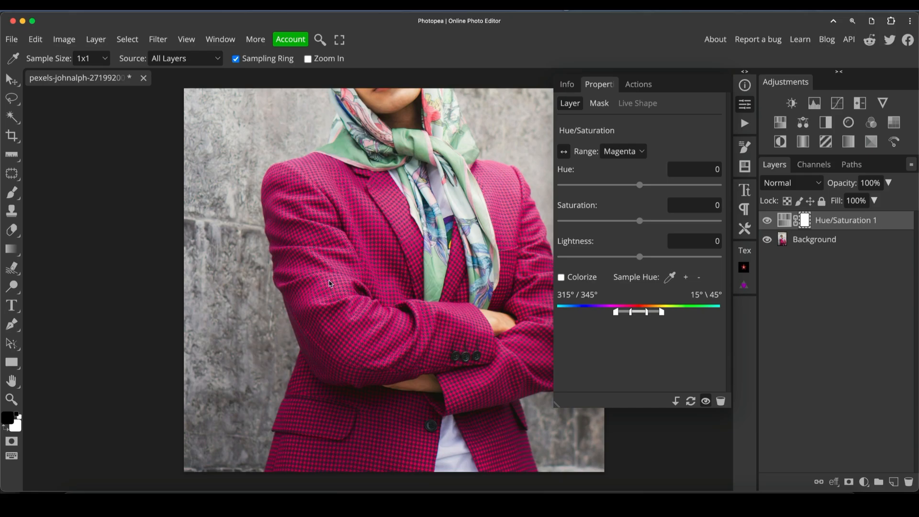
click(359, 276)
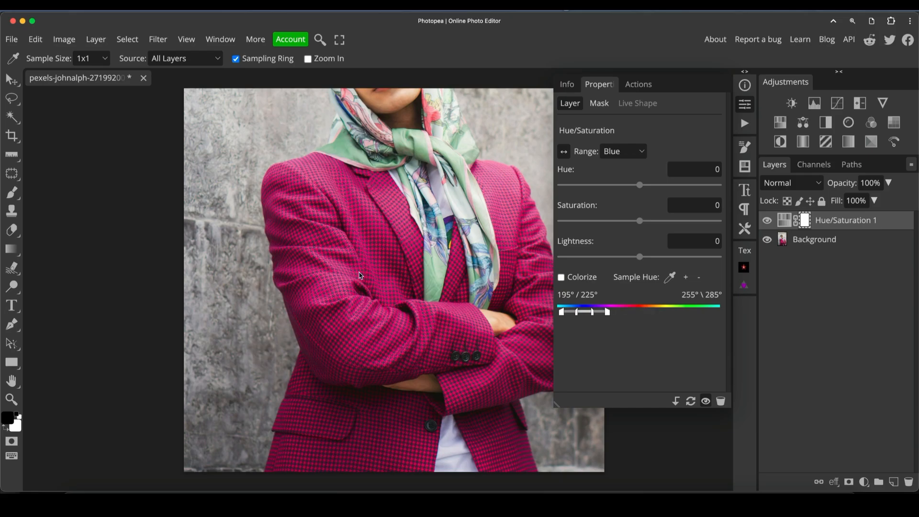
click(360, 276)
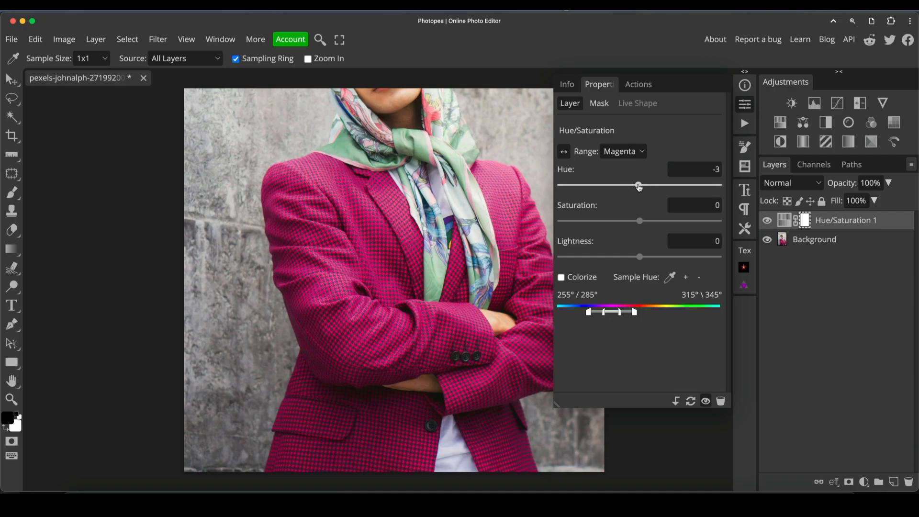
Set the Magenta range's hue to 144 and adjust its limits to 255°/281° and 330°\357° to cover the whole jacket.
drag(639, 186, 703, 198)
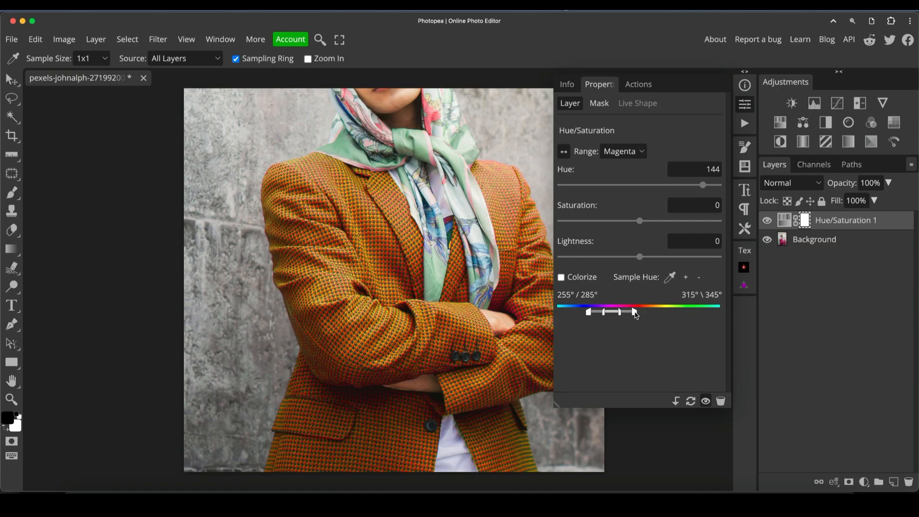
drag(635, 313, 640, 313)
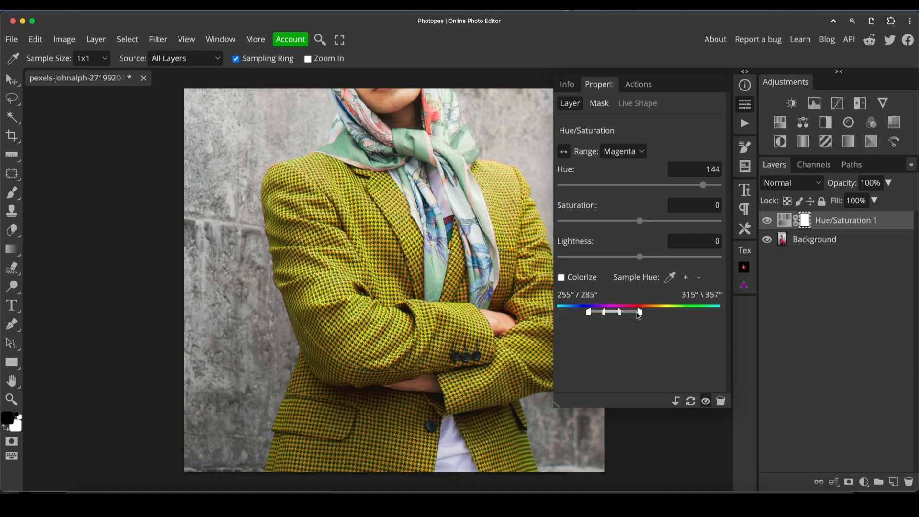
drag(620, 314, 626, 315)
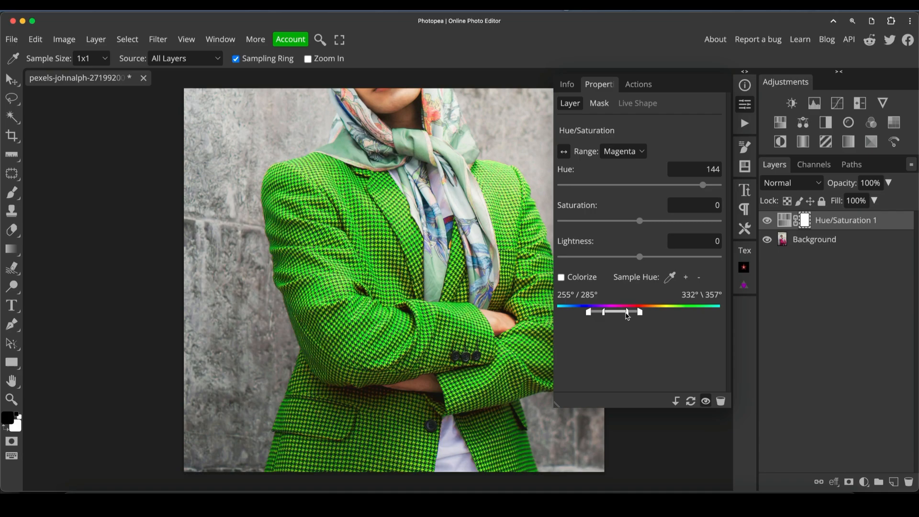
drag(627, 315, 624, 315)
Compare the jacket with and without the Hue/Saturation adjustment, and set the Magenta saturation to -48.
scroll(477, 154, up, 5)
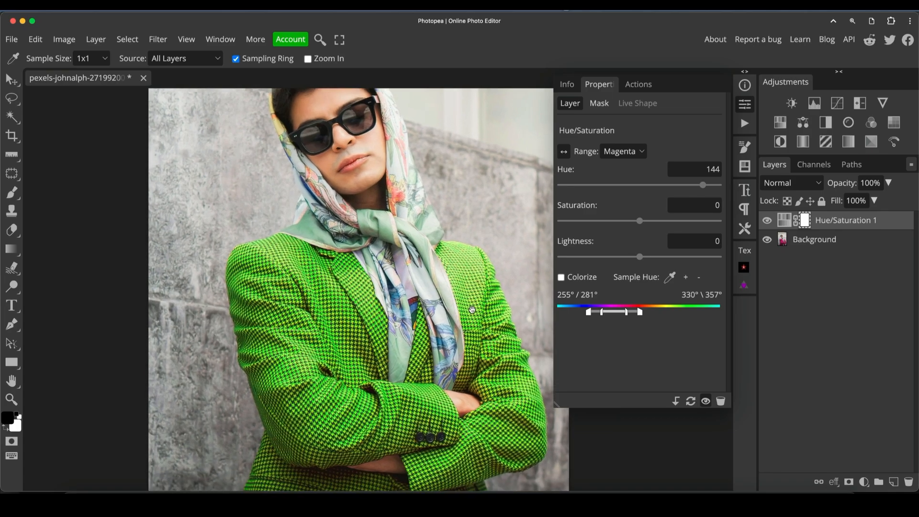
drag(472, 309, 477, 290)
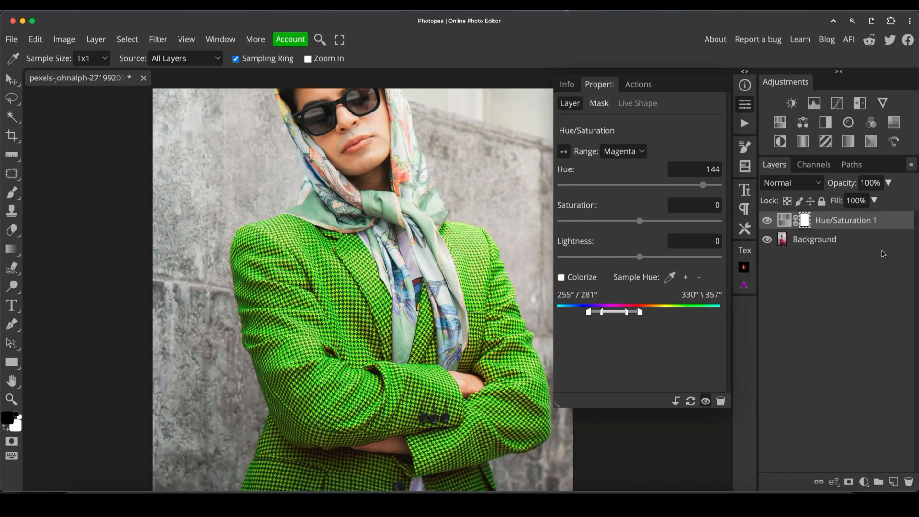
click(766, 222)
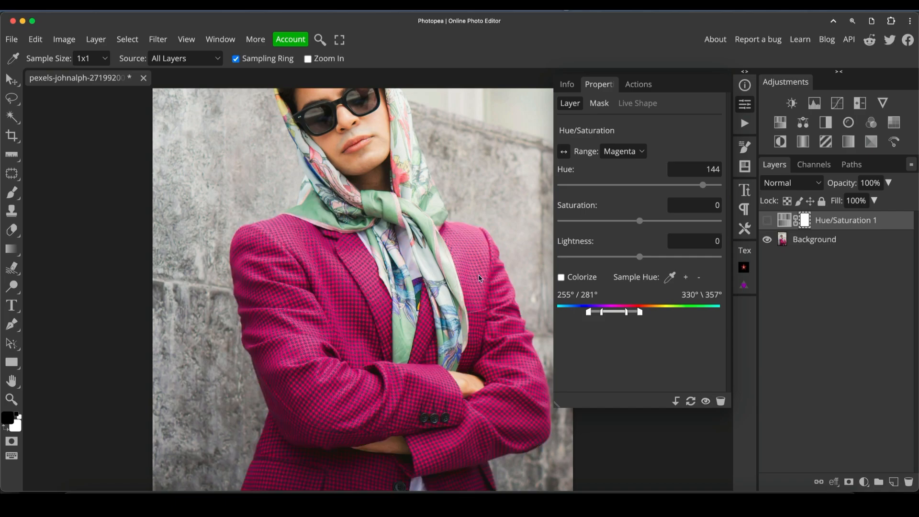
click(766, 221)
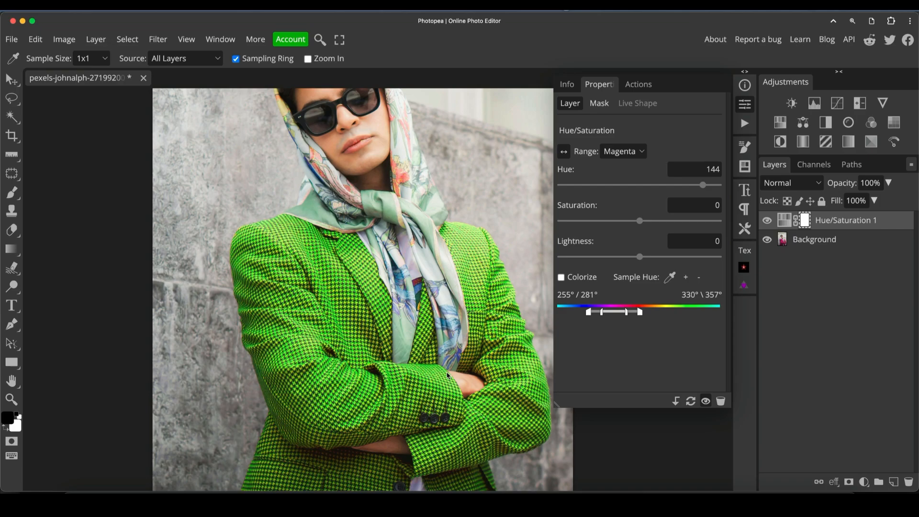
drag(639, 221, 626, 224)
drag(625, 223, 602, 225)
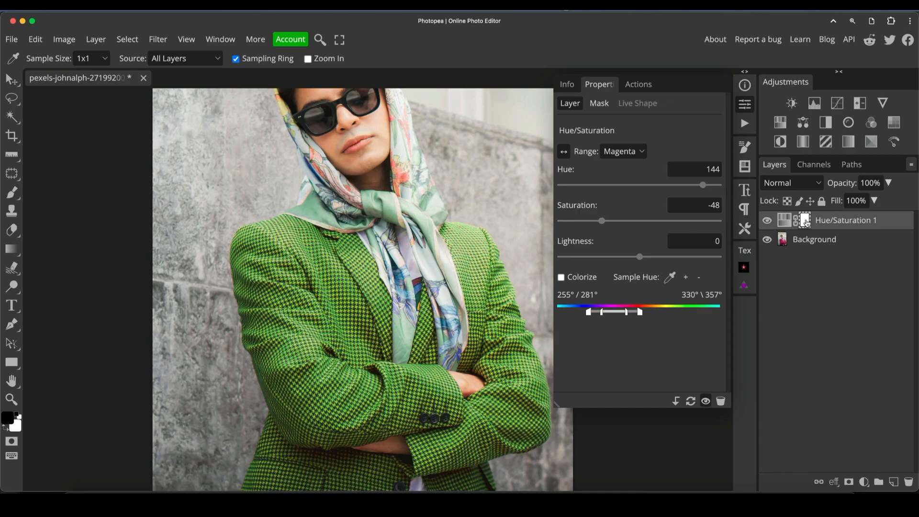
Invert the Hue/Saturation mask to black and reveal most of the jacket with a white 500-size brush, sparing the image-right shoulder and upper sleeve.
key(ctrl+i)
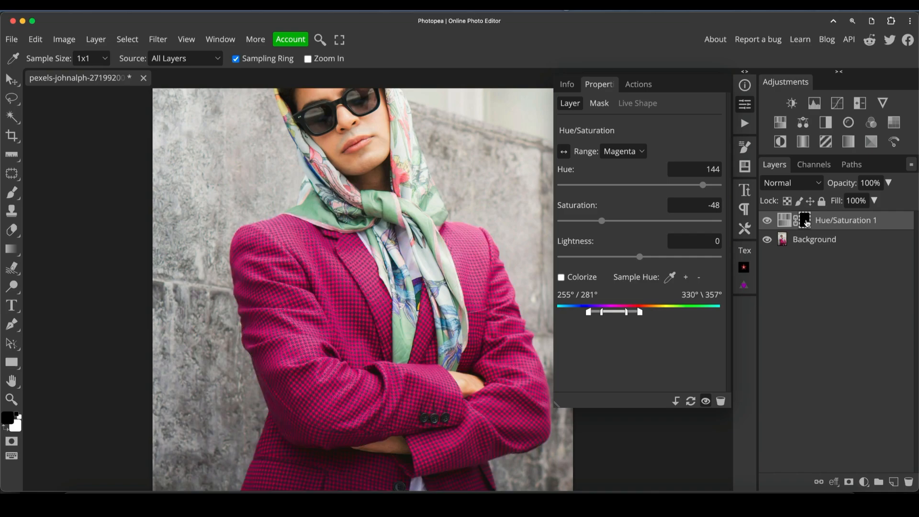
key(b)
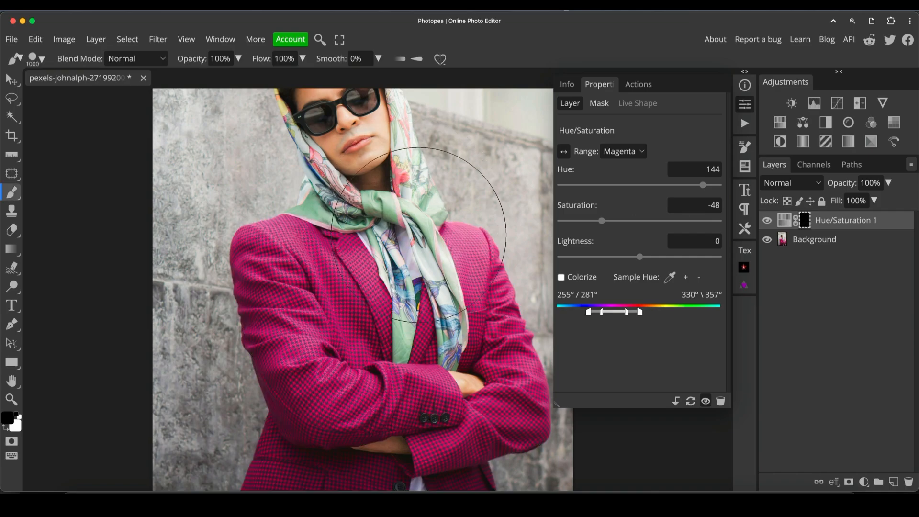
drag(418, 241, 389, 200)
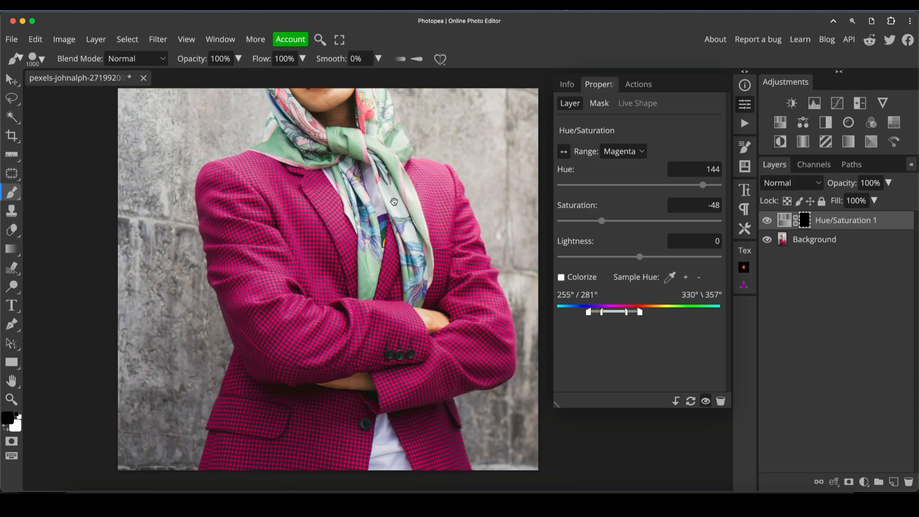
key(bracketleft)
key(bracketleft)
key(bracketleft)
key(x)
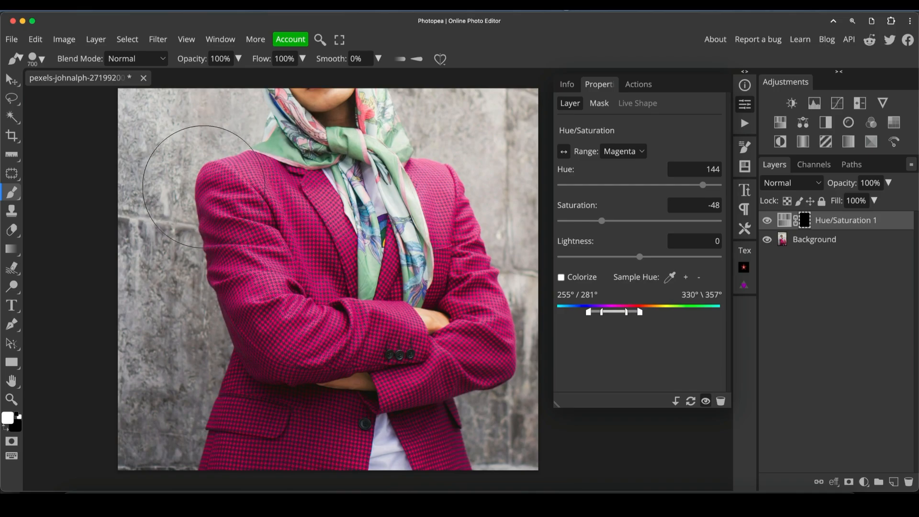
key(bracketleft)
key(bracketleft)
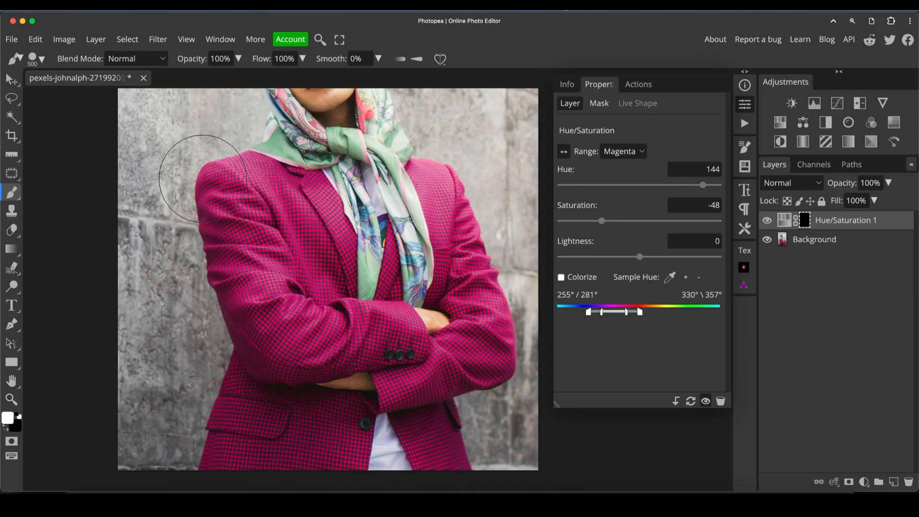
mouse_move(196, 182)
mouse_down()
mouse_move(216, 185)
mouse_move(197, 191)
mouse_move(295, 199)
mouse_move(292, 236)
mouse_move(321, 241)
mouse_move(322, 292)
mouse_move(297, 282)
mouse_up()
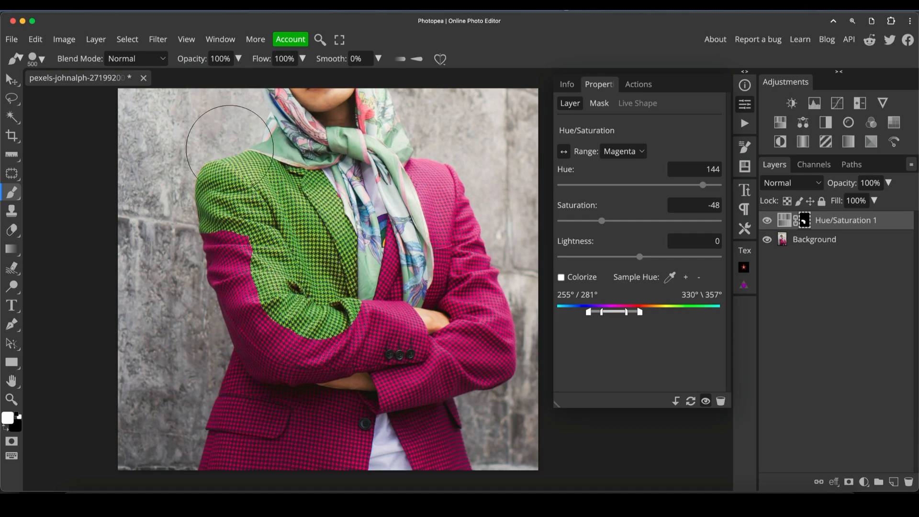
mouse_move(210, 273)
mouse_down()
mouse_move(230, 267)
mouse_move(287, 383)
mouse_move(234, 426)
mouse_move(402, 448)
mouse_move(330, 433)
mouse_move(403, 434)
mouse_move(411, 402)
mouse_move(462, 440)
mouse_move(431, 378)
mouse_move(370, 359)
mouse_move(366, 338)
mouse_move(455, 335)
mouse_move(432, 330)
mouse_up()
Paint white with a 70-size brush over the jacket areas between and just below the scarf ends.
key(bracketleft)
key(bracketleft)
key(bracketleft)
key(bracketleft)
key(bracketleft)
key(bracketleft)
key(bracketleft)
key(bracketleft)
key(bracketleft)
key(bracketleft)
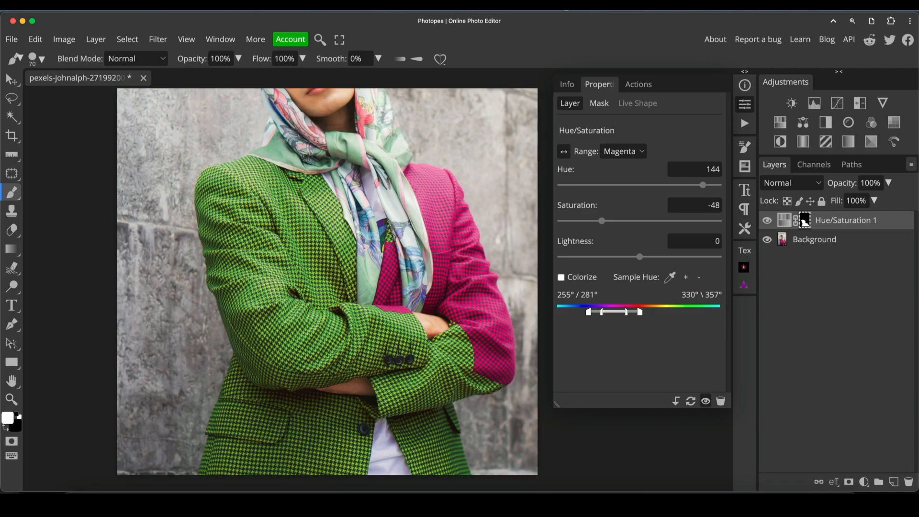
mouse_move(390, 235)
mouse_down()
mouse_move(385, 303)
mouse_move(379, 287)
mouse_up()
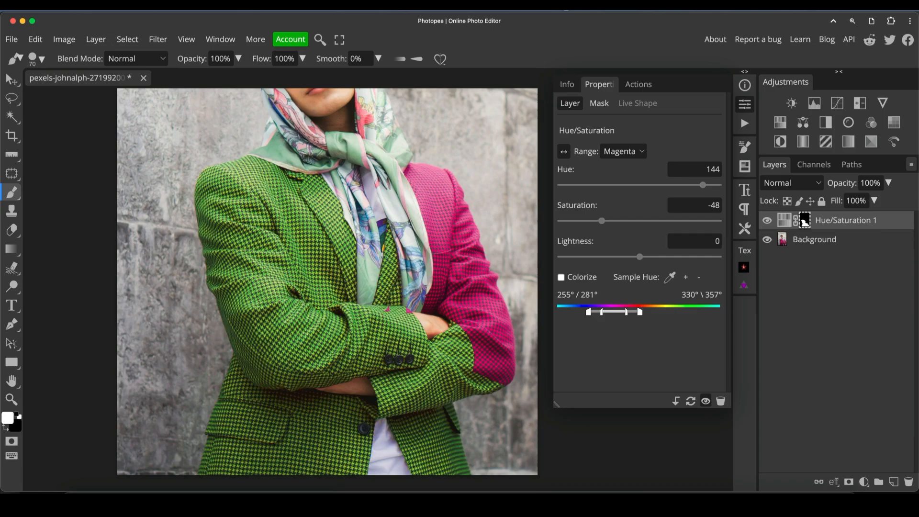
click(384, 311)
click(406, 312)
Enlarge the brush to 175 and paint the remaining magenta shoulder and sleeve white in the mask.
key(bracketright)
key(bracketright)
key(bracketright)
key(bracketright)
key(bracketright)
click(413, 170)
key(bracketright)
mouse_move(415, 170)
mouse_down()
mouse_move(438, 198)
mouse_move(436, 176)
mouse_move(420, 174)
mouse_move(463, 238)
mouse_move(443, 204)
mouse_move(446, 252)
mouse_move(432, 208)
mouse_move(436, 305)
mouse_move(455, 253)
mouse_move(500, 309)
mouse_move(469, 211)
mouse_move(470, 347)
mouse_move(467, 312)
mouse_move(490, 336)
mouse_move(505, 316)
mouse_move(503, 396)
mouse_move(505, 329)
mouse_move(484, 325)
mouse_move(467, 306)
mouse_up()
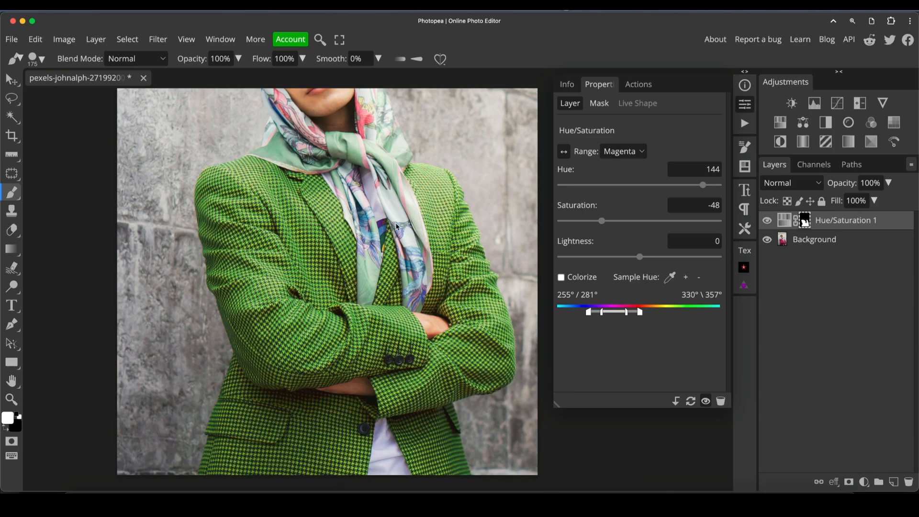
scroll(396, 223, down, 5)
drag(434, 198, 420, 241)
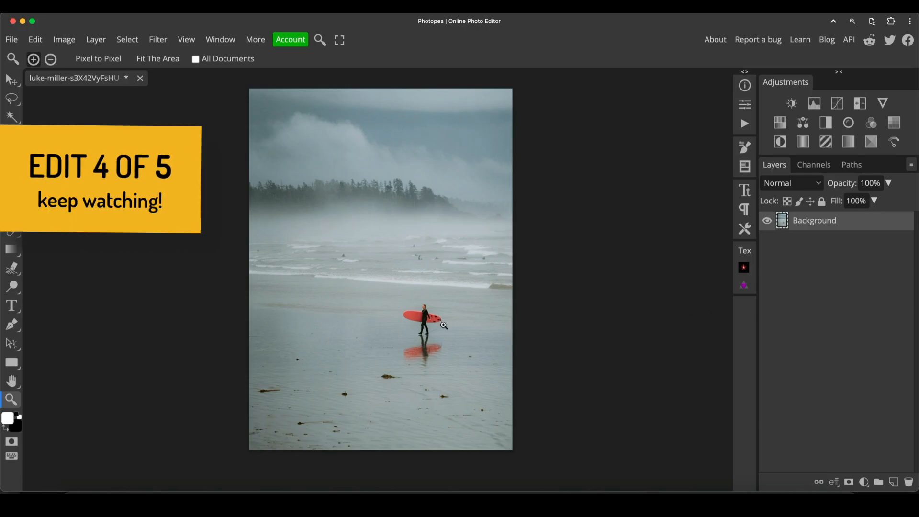
Add a new empty layer above the Background of the surfer photo.
mouse_move(428, 329)
mouse_down()
mouse_move(437, 330)
mouse_move(425, 334)
mouse_up()
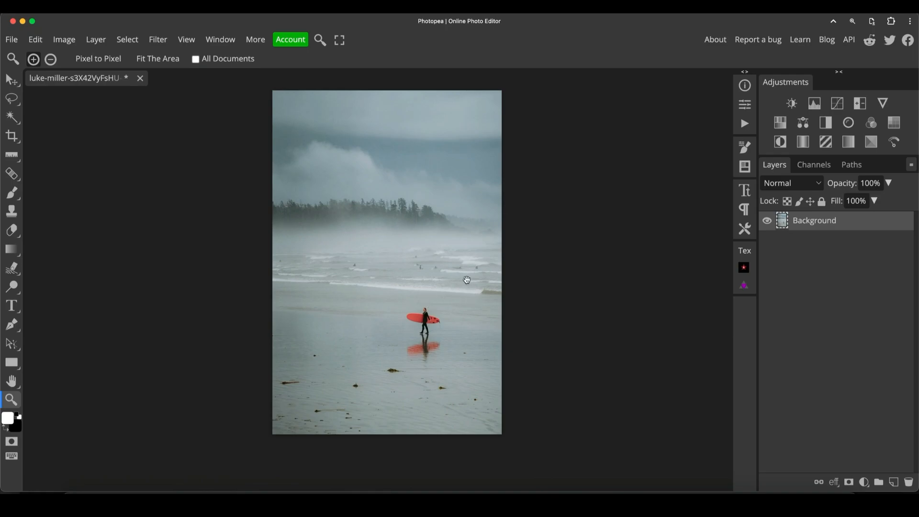
drag(467, 279, 462, 291)
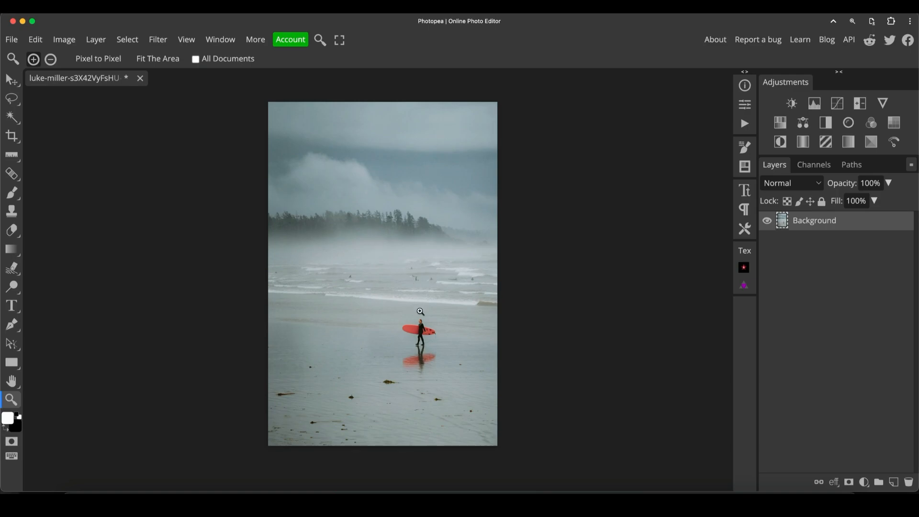
click(421, 369)
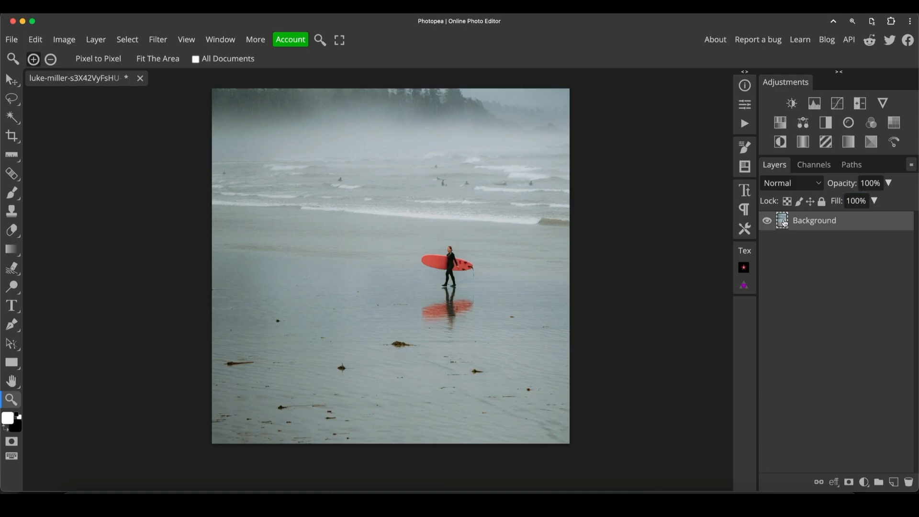
click(893, 481)
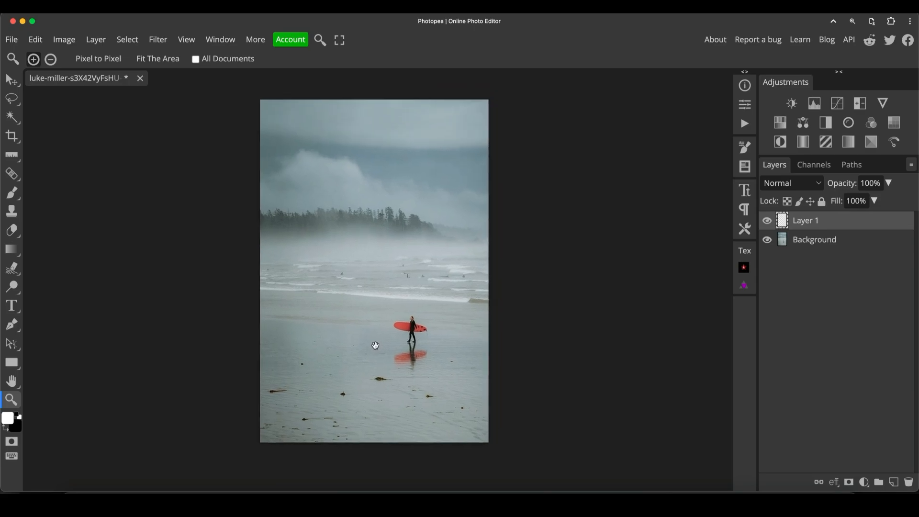
Examine the surfer, the distant people in the waves and the debris scattered across the wet sand.
drag(375, 345, 371, 351)
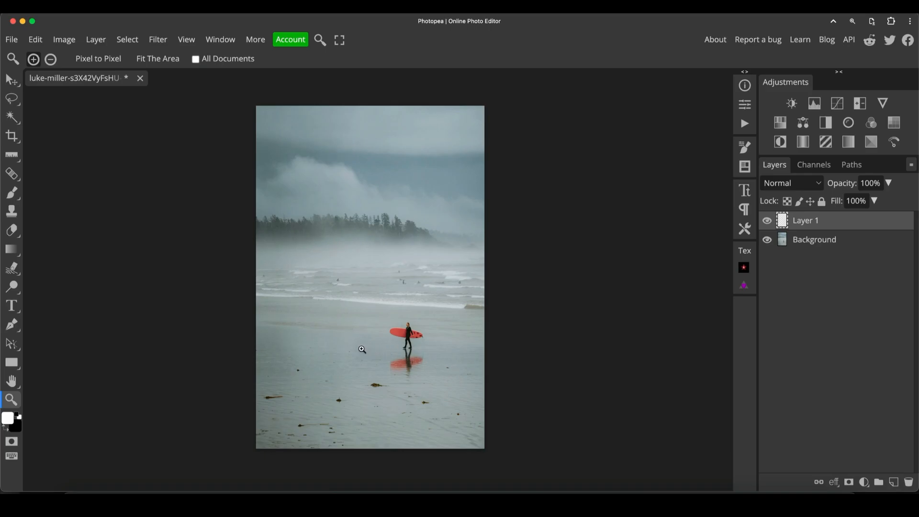
click(402, 360)
drag(328, 443, 403, 358)
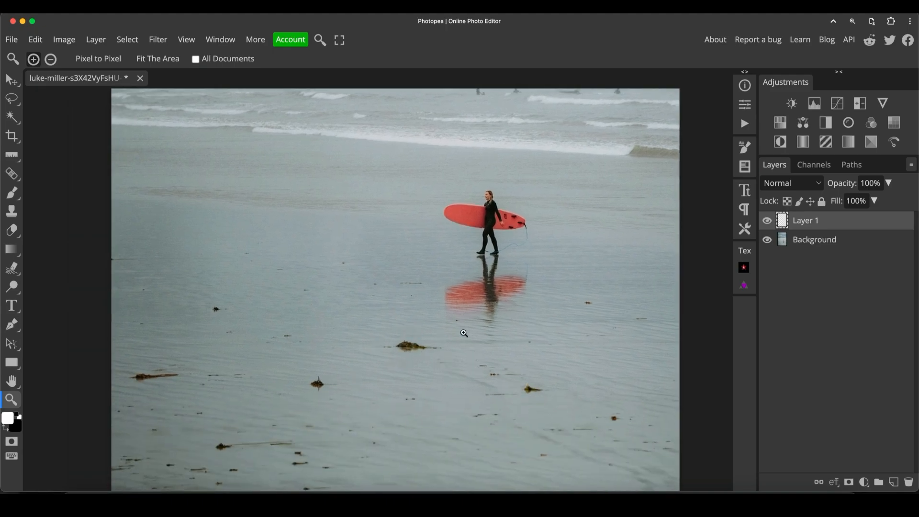
drag(479, 295, 467, 300)
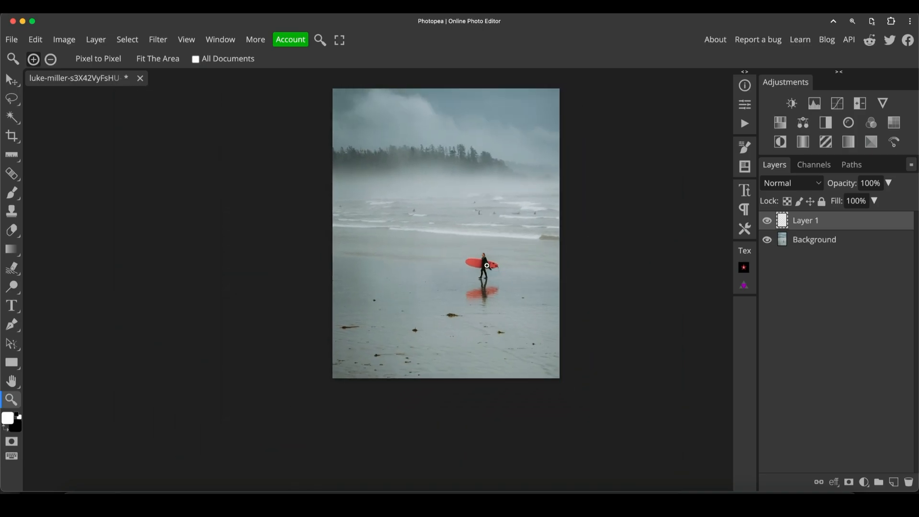
mouse_move(491, 264)
mouse_down()
mouse_move(503, 266)
mouse_move(496, 268)
mouse_up()
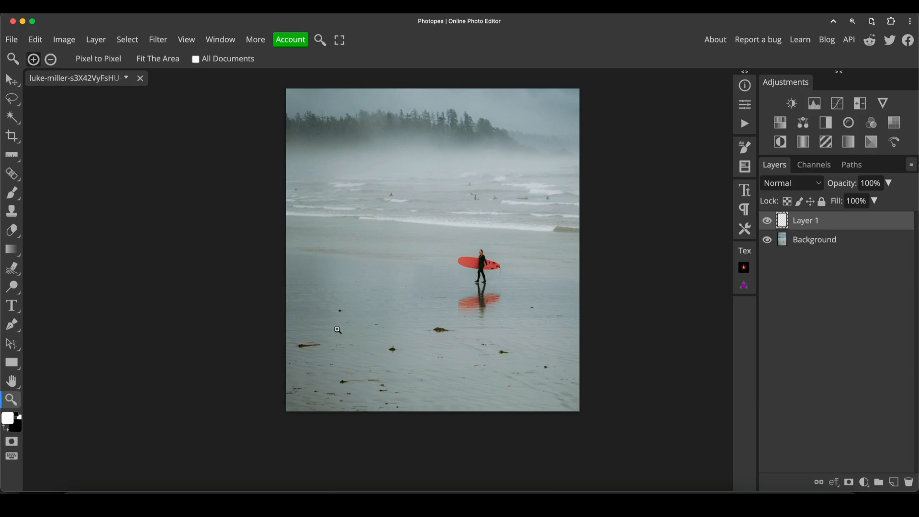
drag(505, 178, 472, 250)
click(472, 250)
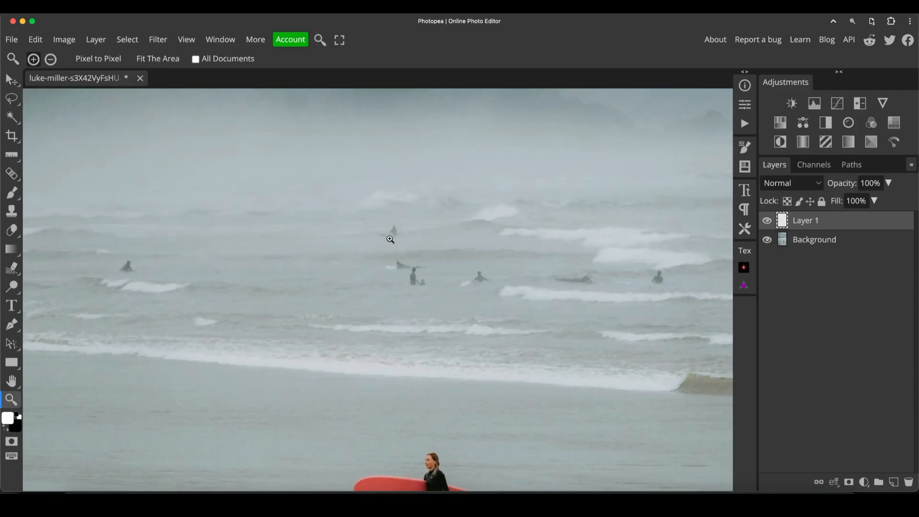
drag(617, 286, 597, 290)
drag(583, 356, 510, 279)
click(501, 337)
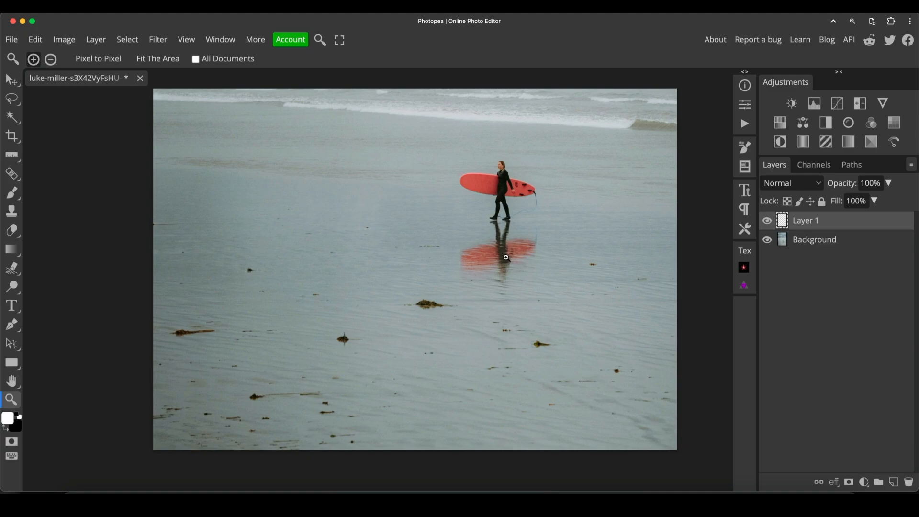
Remove the four dark seaweed clumps below and left of the surfer using a 30-size Spot Healing Brush that samples Current & Below.
right_click(12, 174)
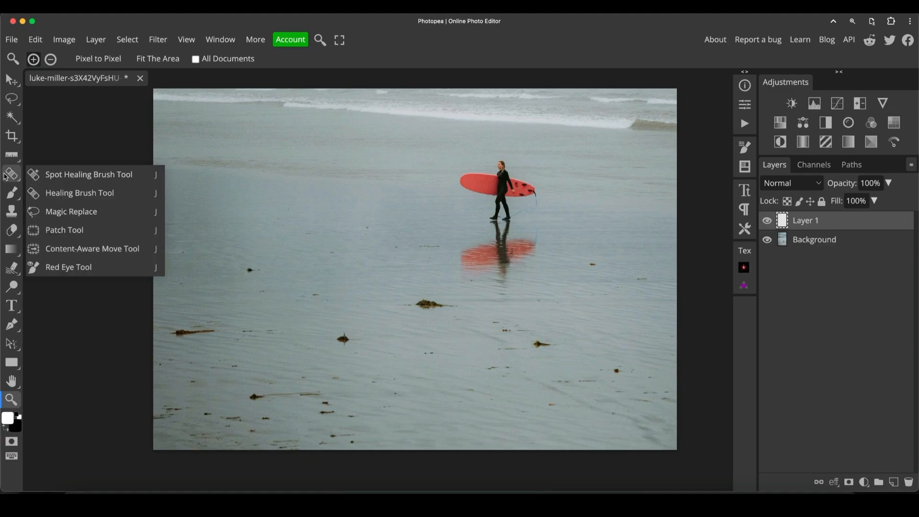
click(75, 174)
click(125, 59)
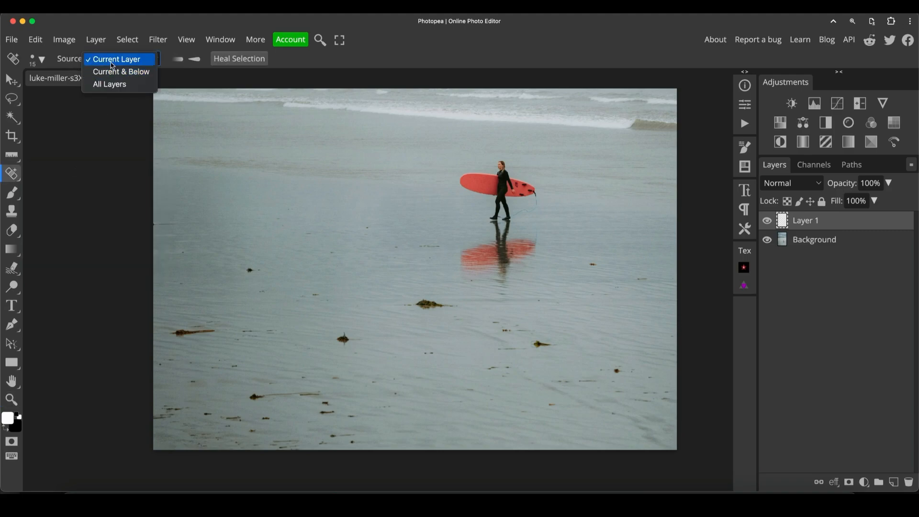
click(118, 72)
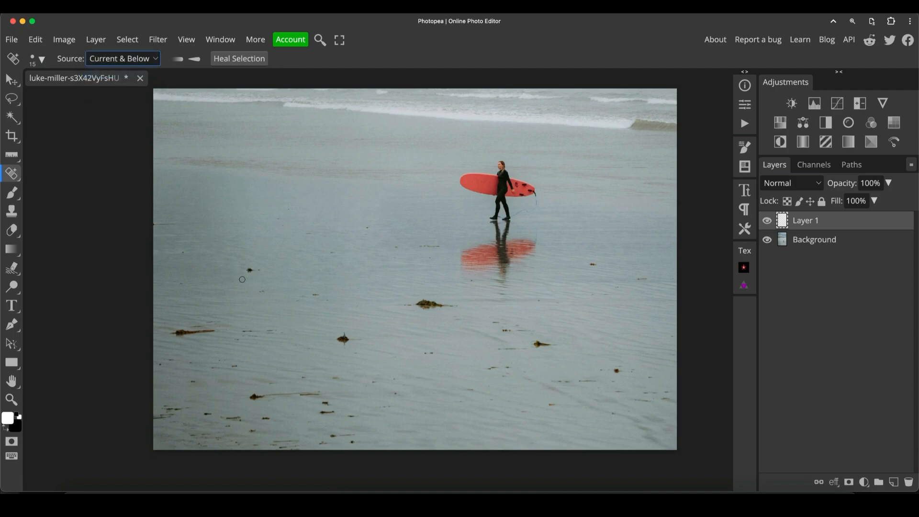
key(bracketright)
key(bracketright)
key(bracketright)
drag(247, 269, 261, 270)
drag(176, 334, 215, 332)
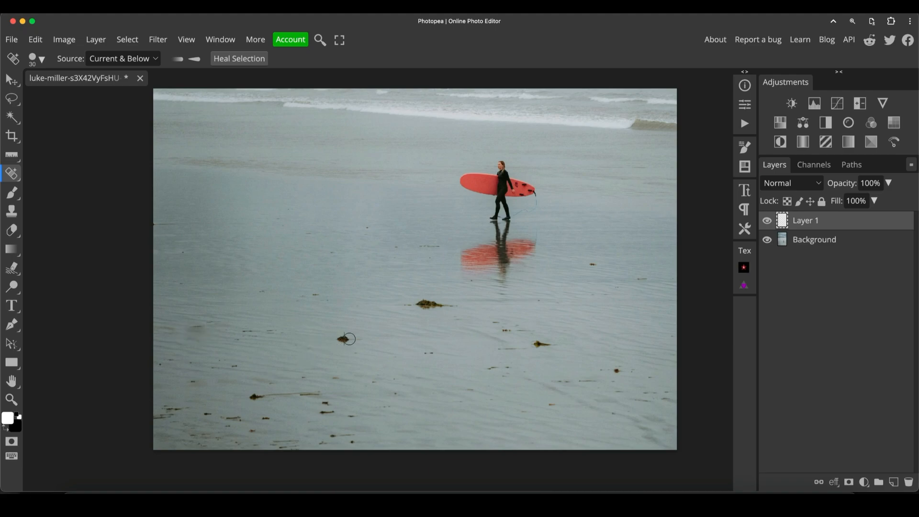
drag(341, 339, 361, 340)
drag(404, 304, 448, 305)
Heal away the debris on the sand below and right of the surfer with a smaller Spot Healing Brush.
key(bracketleft)
drag(586, 263, 599, 264)
drag(534, 342, 555, 345)
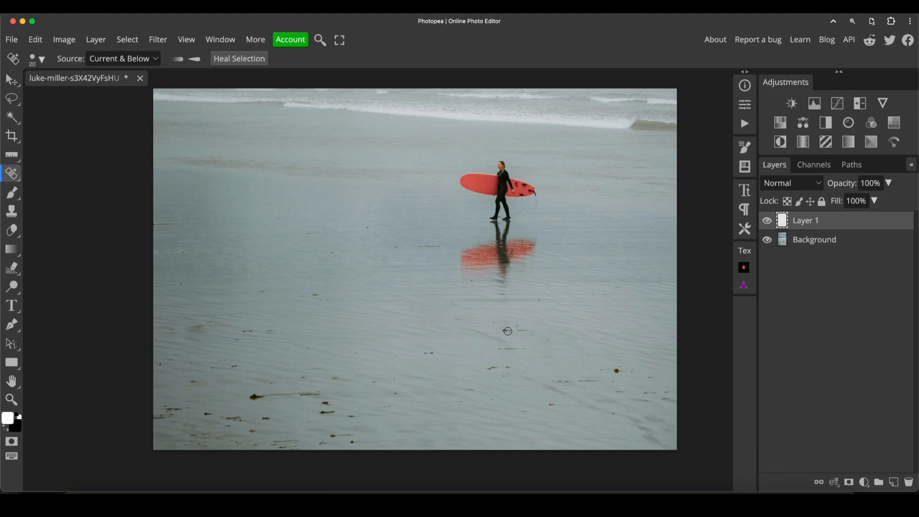
mouse_move(503, 330)
mouse_down()
mouse_move(529, 330)
mouse_move(533, 348)
mouse_up()
key(bracketleft)
drag(598, 369, 618, 371)
Heal the long twig and neighbouring dark debris in the photo's lower-left sand with a 20-size brush.
key(bracketright)
key(bracketright)
key(bracketright)
mouse_move(250, 398)
mouse_down()
mouse_move(319, 394)
mouse_move(256, 396)
mouse_up()
drag(318, 402, 364, 416)
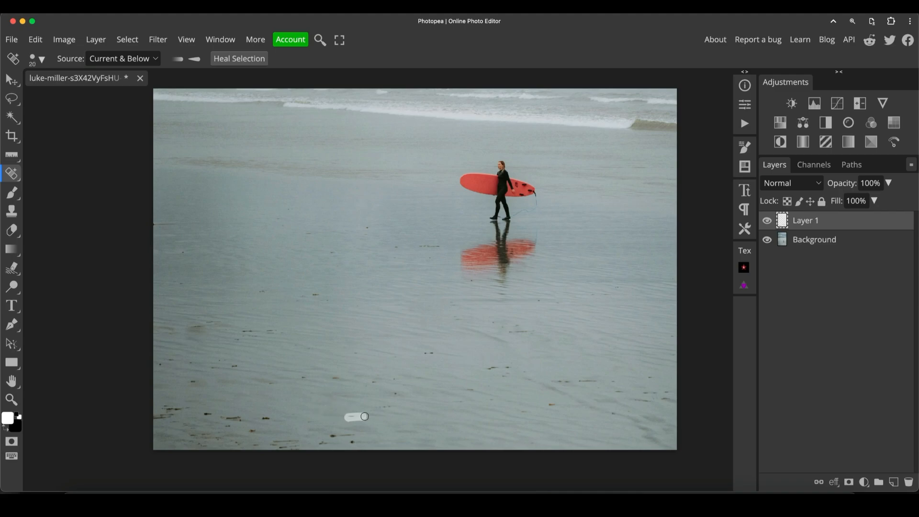
drag(261, 418, 277, 418)
Heal the small specks and streaks left on the middle of the beach, including the ones beside the surfer's reflection.
drag(262, 292, 308, 296)
mouse_move(189, 328)
mouse_down()
mouse_move(216, 321)
mouse_move(198, 332)
mouse_move(191, 320)
mouse_move(205, 325)
mouse_move(177, 329)
mouse_up()
mouse_move(245, 329)
mouse_down()
mouse_move(275, 330)
mouse_move(262, 337)
mouse_up()
mouse_move(231, 367)
mouse_down()
mouse_move(242, 367)
mouse_move(230, 360)
mouse_move(209, 366)
mouse_move(232, 367)
mouse_up()
drag(416, 352, 427, 353)
drag(519, 368, 480, 368)
drag(508, 332, 532, 332)
drag(445, 246, 411, 246)
Heal the dark twigs and specks in the photo's bottom-left corner with the 20-size Spot Healing Brush.
key(z)
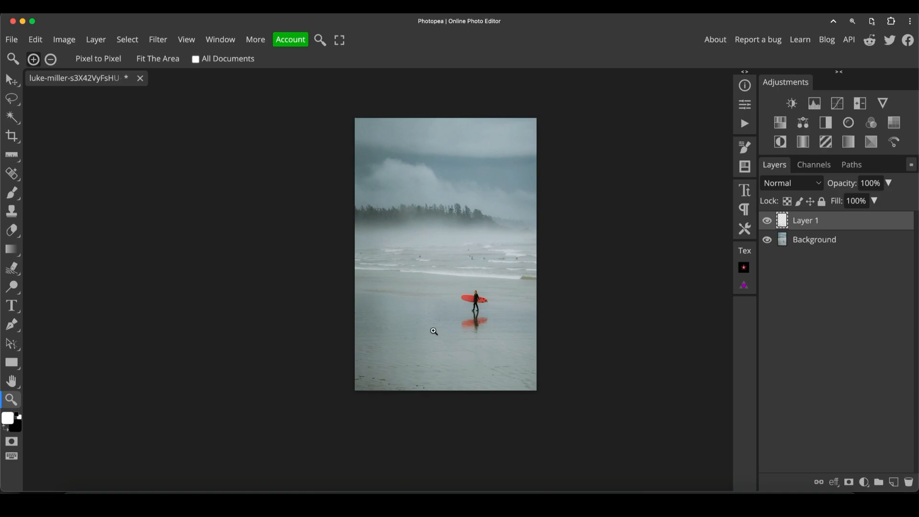
click(450, 332)
click(450, 332)
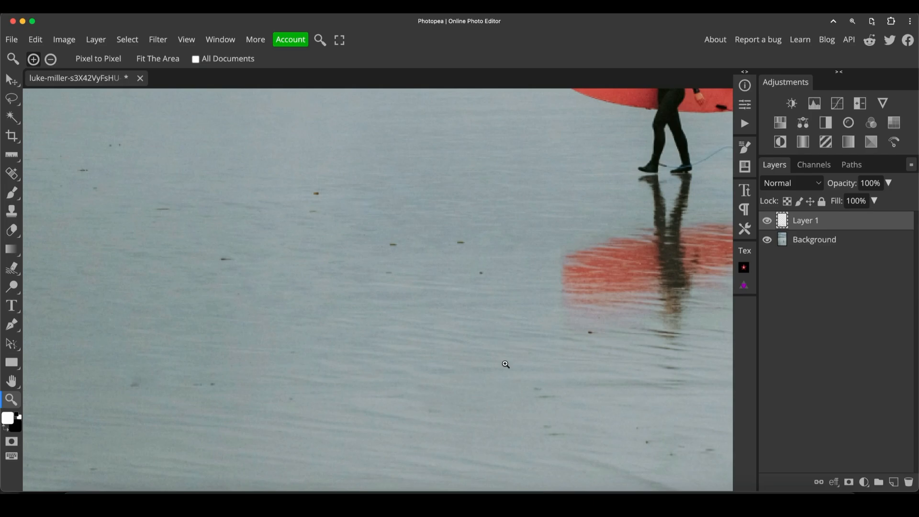
drag(503, 363, 453, 304)
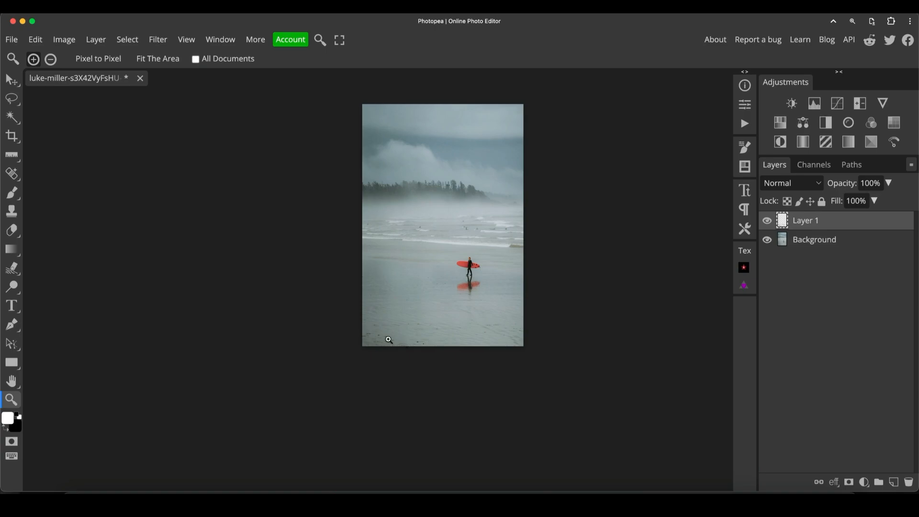
drag(385, 337, 415, 331)
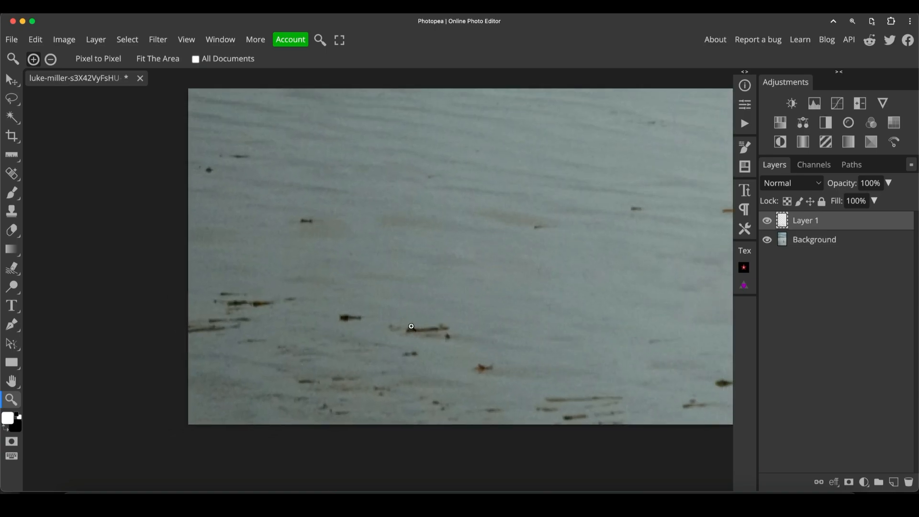
key(j)
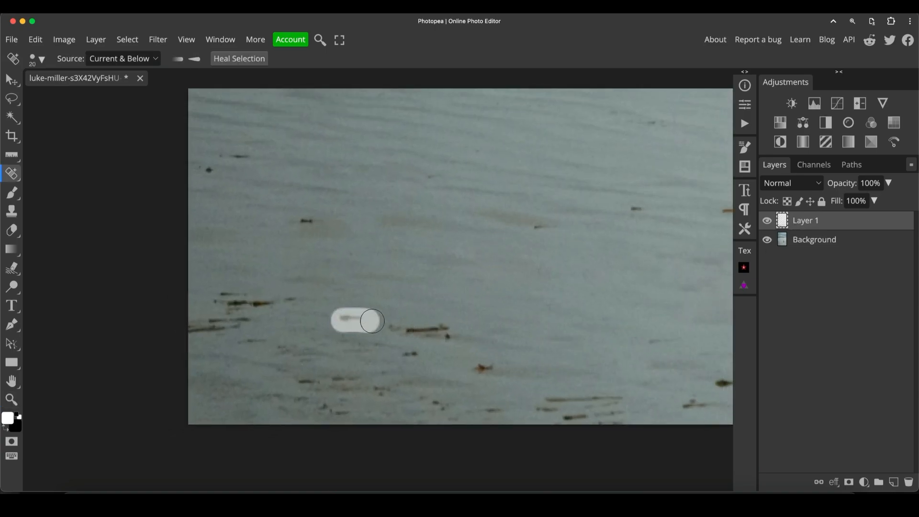
drag(215, 302, 296, 301)
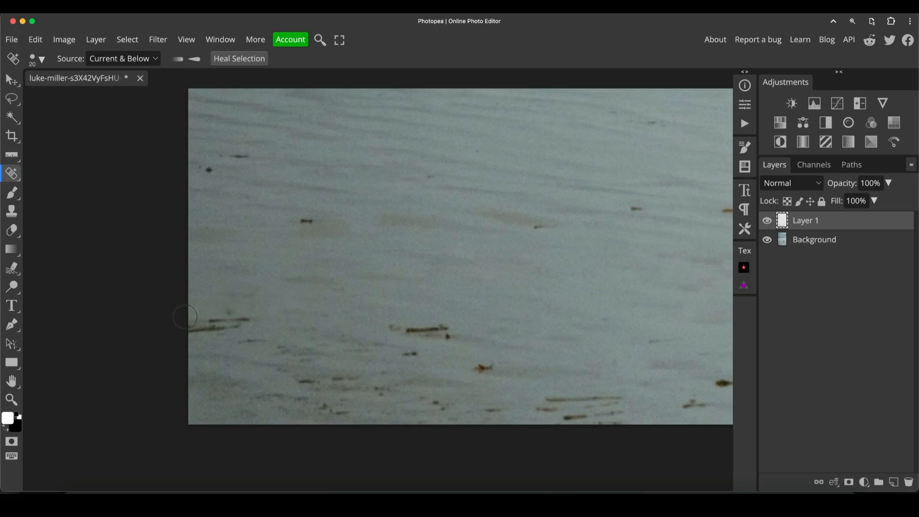
drag(193, 323, 243, 323)
drag(296, 219, 309, 218)
drag(209, 171, 249, 156)
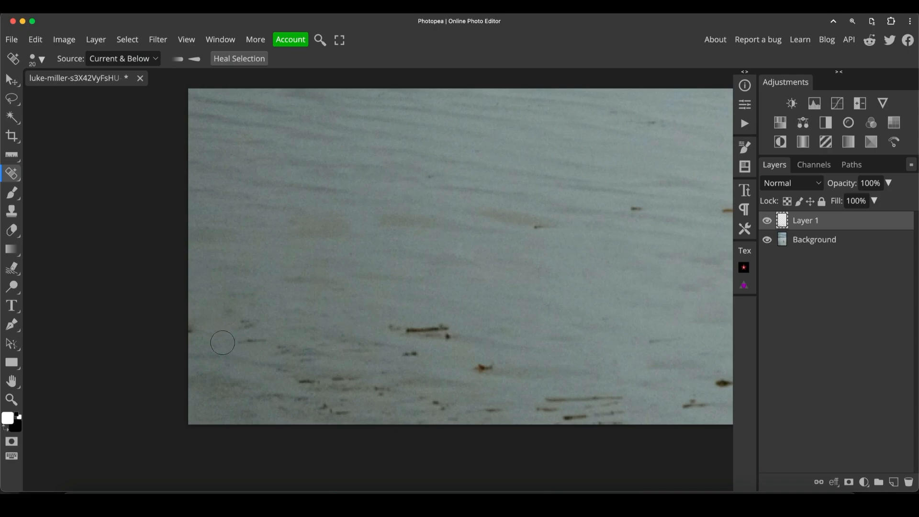
Reselect the Spot Healing Brush and remove the horizontal twig, its adjoining speck and the brown fragment below it near the photo's bottom edge.
right_click(14, 174)
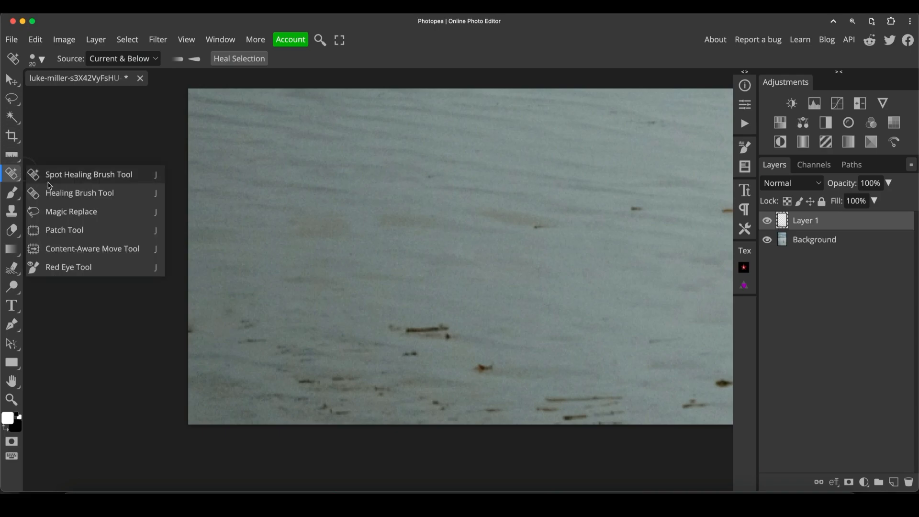
click(62, 181)
drag(402, 326, 469, 328)
drag(470, 368, 519, 370)
drag(429, 346, 459, 336)
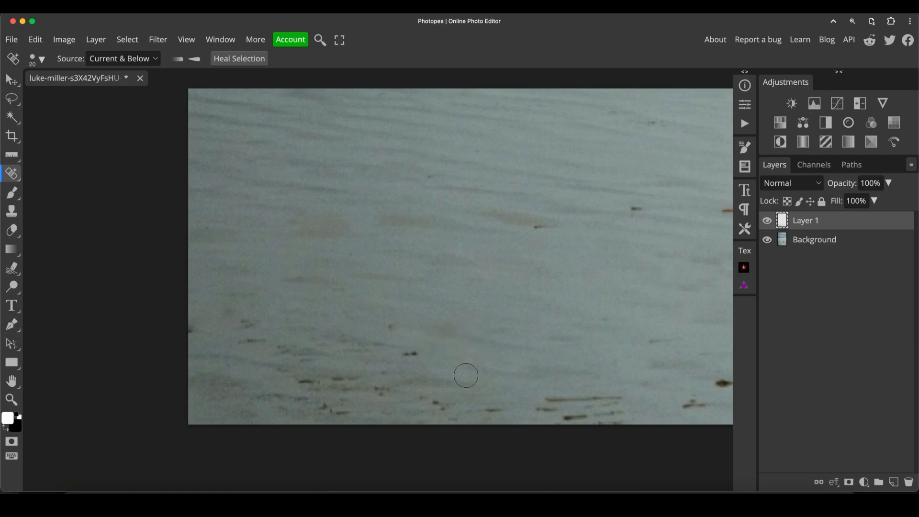
Heal the long horizontal twigs near the photo's bottom edge and the dark and orange fragments above them.
drag(627, 398, 550, 398)
key(space)
drag(596, 312, 351, 339)
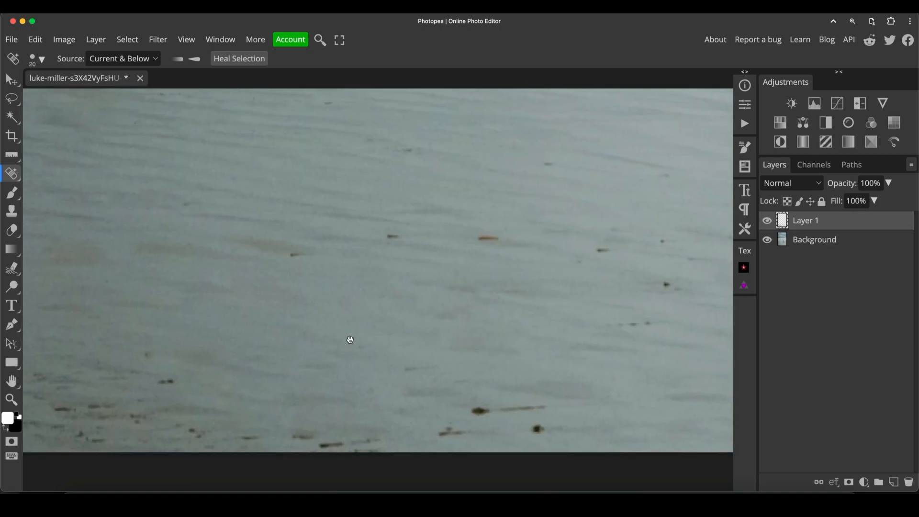
click(391, 243)
drag(464, 238, 503, 237)
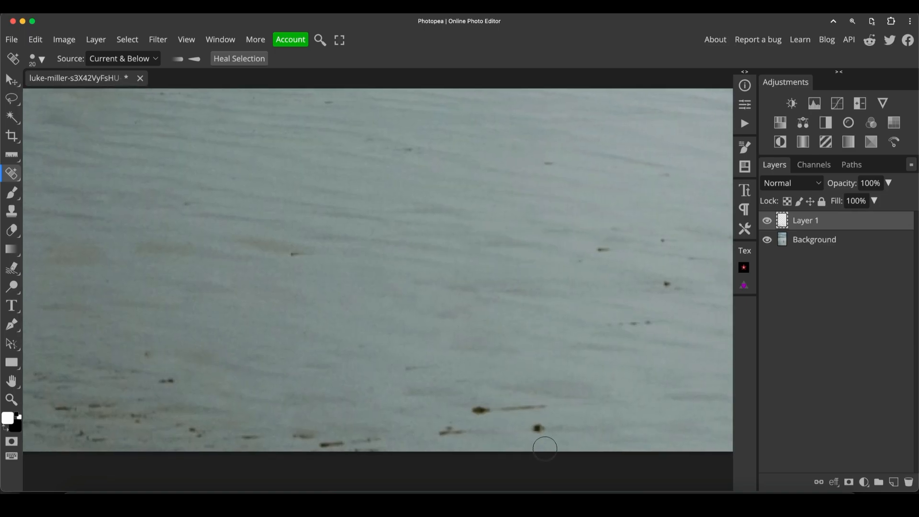
drag(562, 402, 450, 405)
Rename the healing layer as Clean.
scroll(427, 395, down, 6)
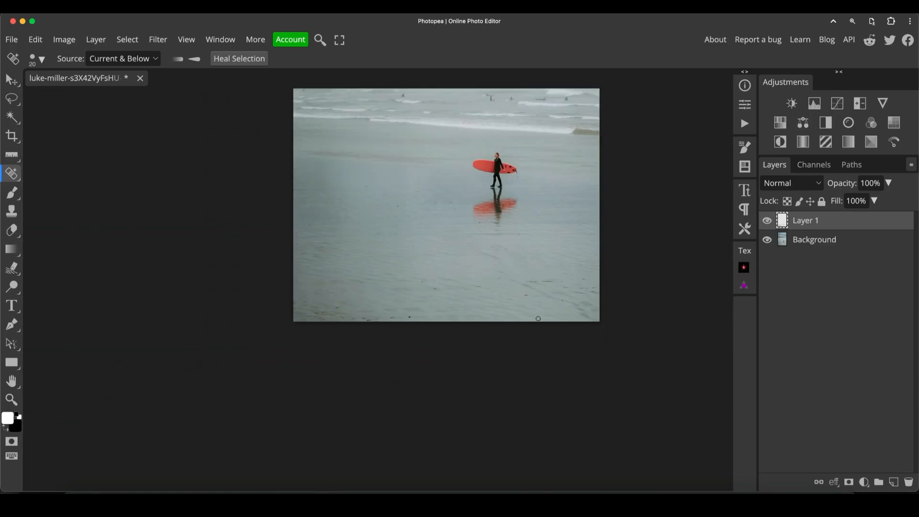
mouse_move(540, 230)
mouse_down()
mouse_move(507, 368)
mouse_move(512, 388)
mouse_move(493, 358)
mouse_up()
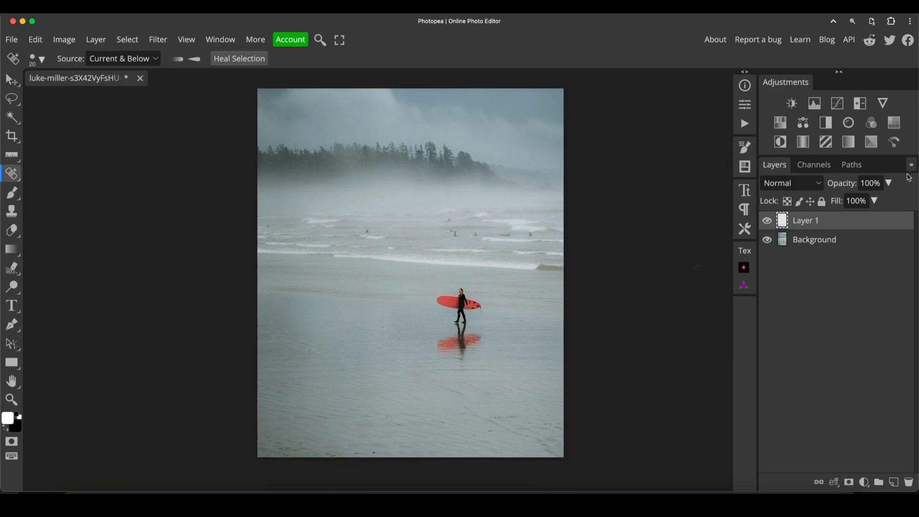
double_click(812, 222)
key(BackSpace)
text(Clean)
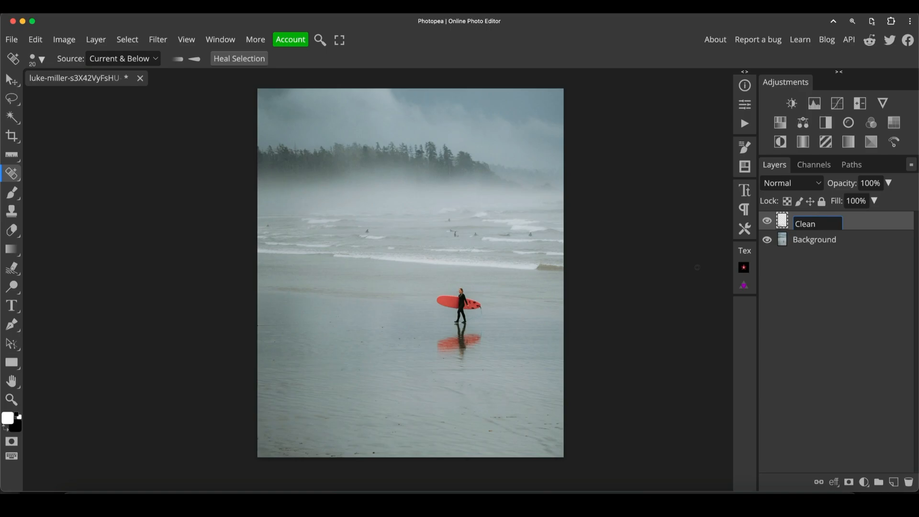
key(Return)
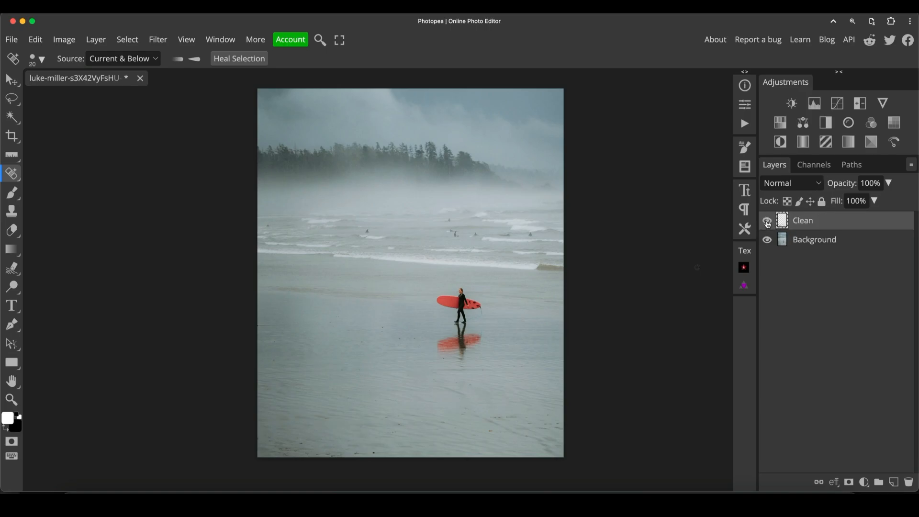
Heal the remaining dark specks on the wet sand to the left of the surfer with the Spot Healing Brush.
drag(384, 324, 406, 326)
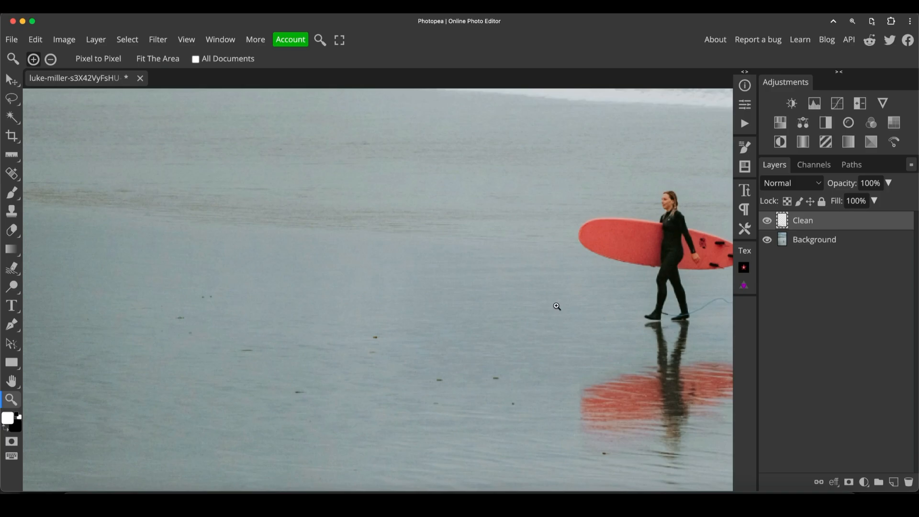
drag(660, 276, 561, 276)
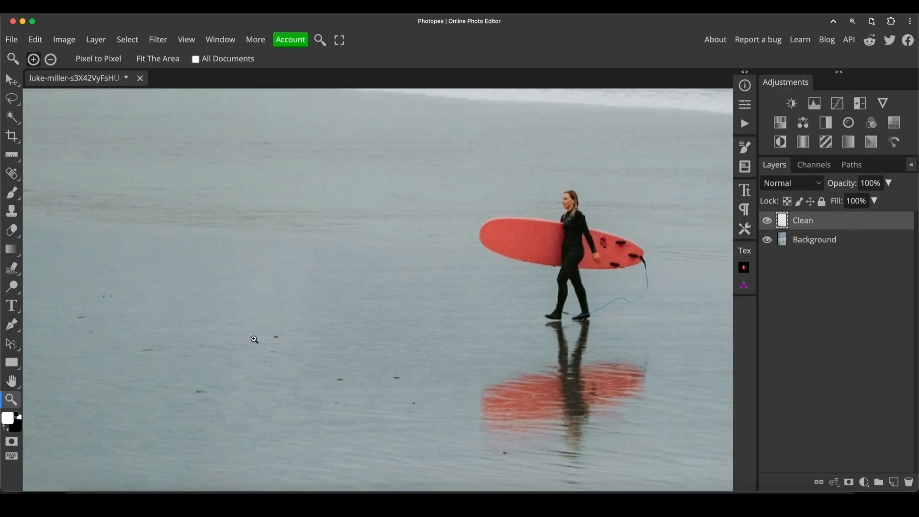
key(j)
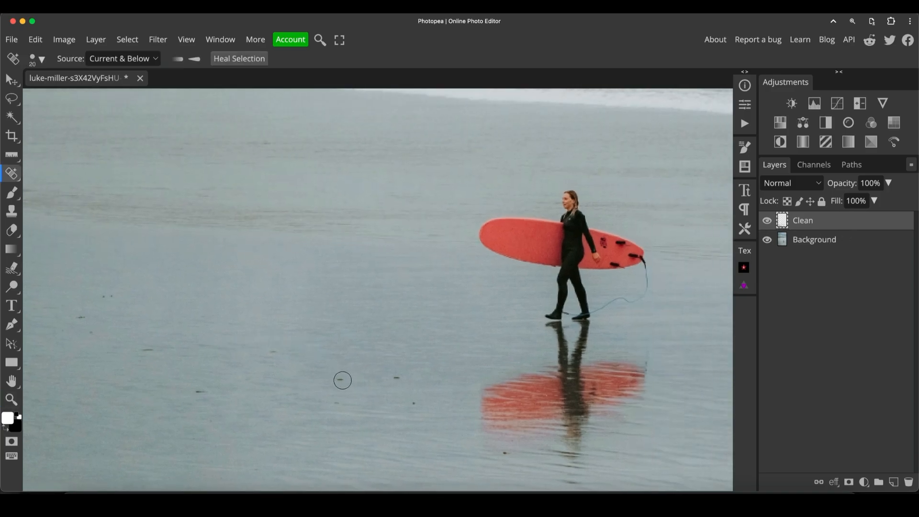
click(340, 379)
click(395, 378)
click(200, 391)
click(107, 297)
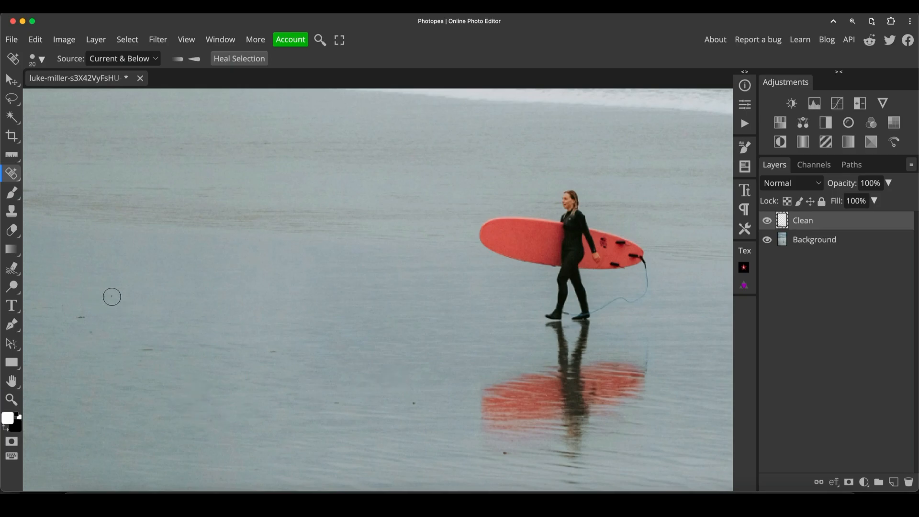
click(78, 325)
click(144, 346)
Add a Hue/Saturation adjustment layer above the Clean layer and set its range to Red.
key(z)
drag(618, 229, 515, 214)
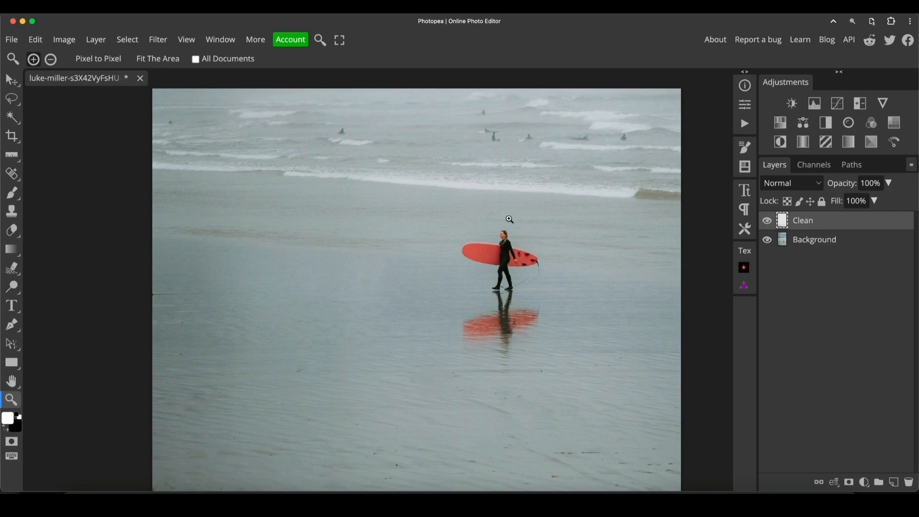
alt+click(489, 223)
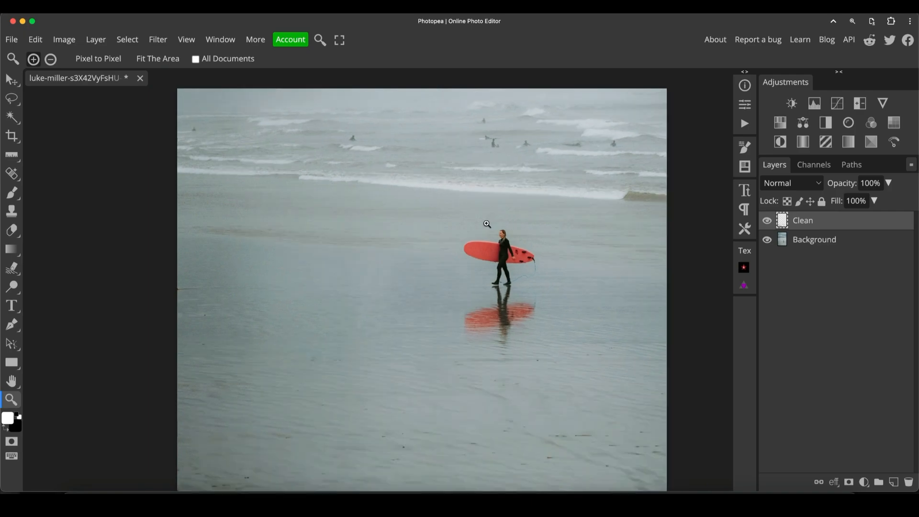
drag(486, 195, 461, 254)
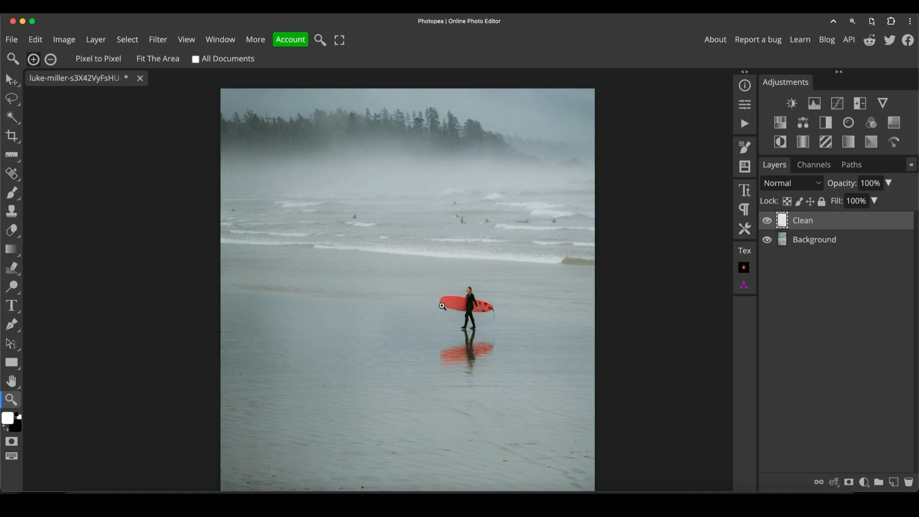
click(522, 308)
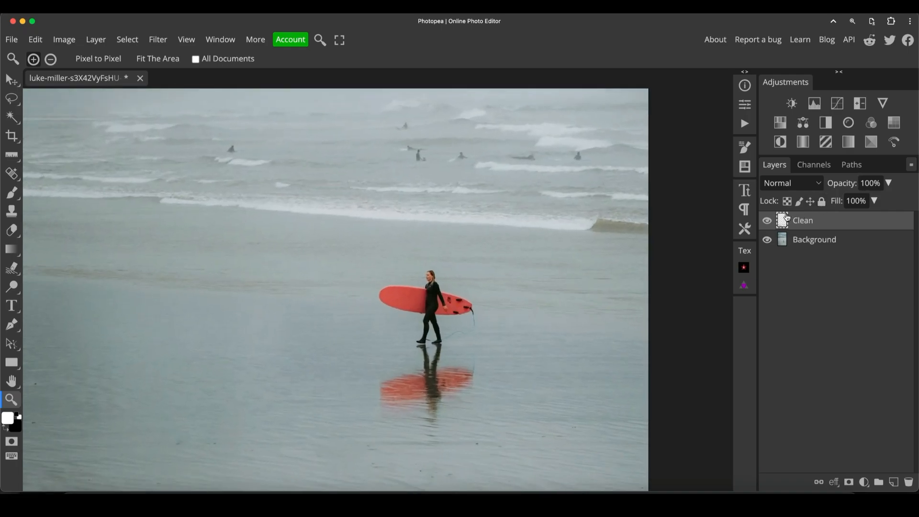
click(780, 124)
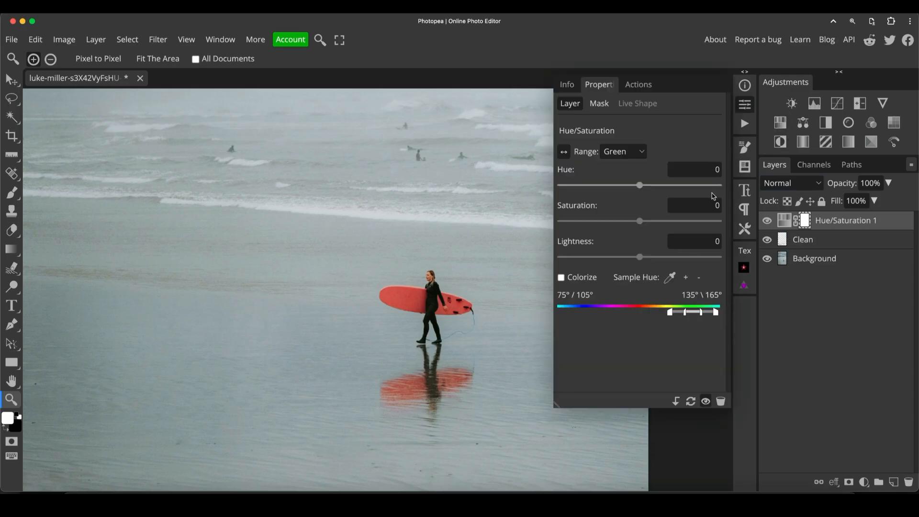
click(633, 153)
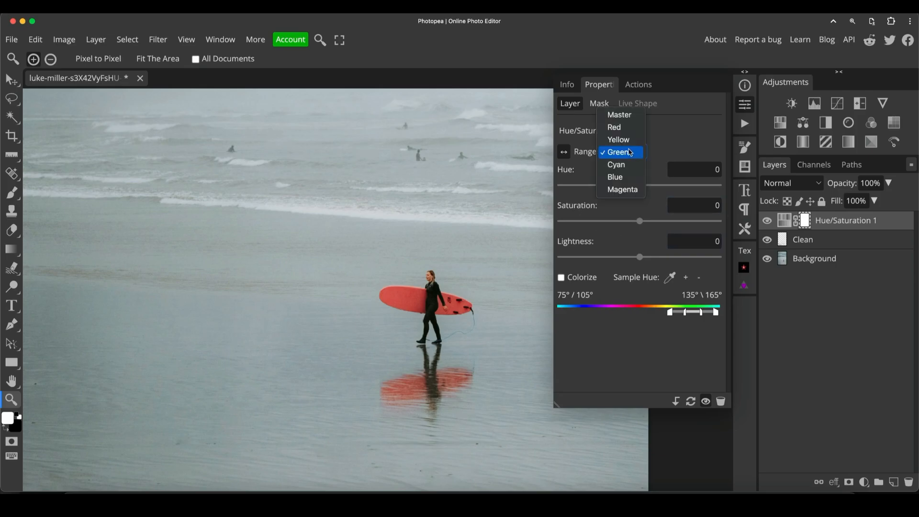
click(619, 128)
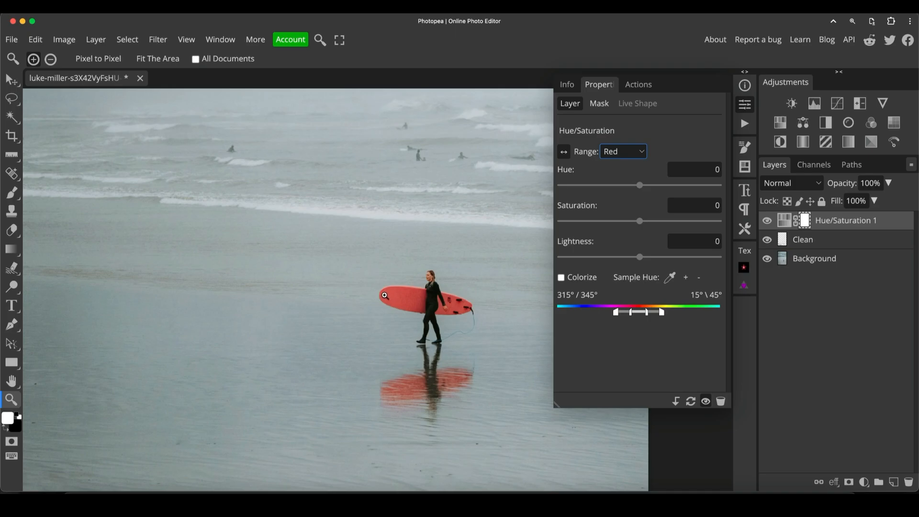
Set the Red range's hue to -9 and compare the surfboard with the adjustment hidden and shown.
mouse_move(385, 295)
mouse_down()
mouse_move(367, 300)
mouse_move(387, 302)
mouse_up()
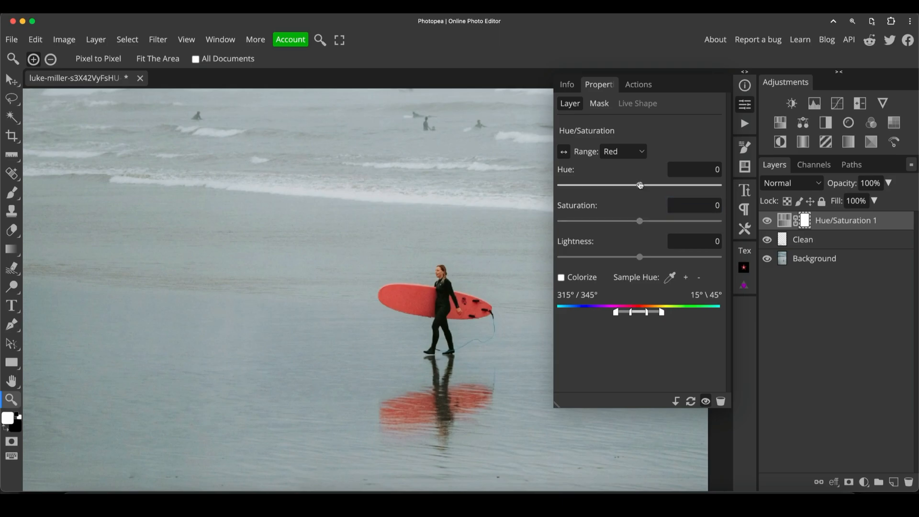
drag(639, 185, 634, 187)
drag(634, 188, 631, 190)
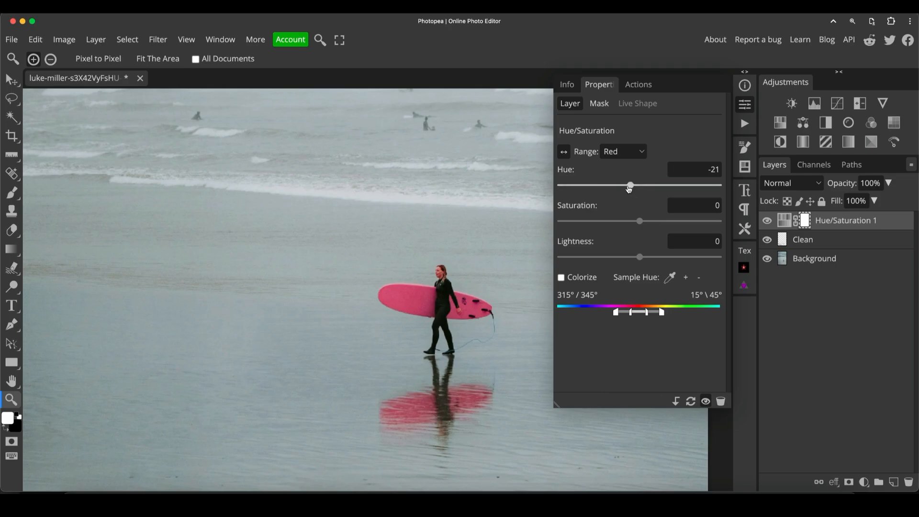
drag(631, 188, 626, 188)
scroll(517, 202, down, 3)
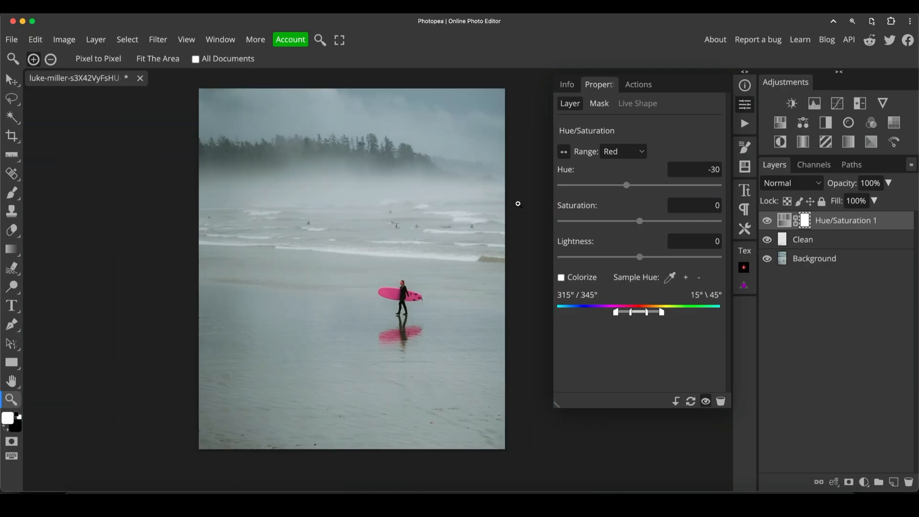
drag(627, 186, 637, 189)
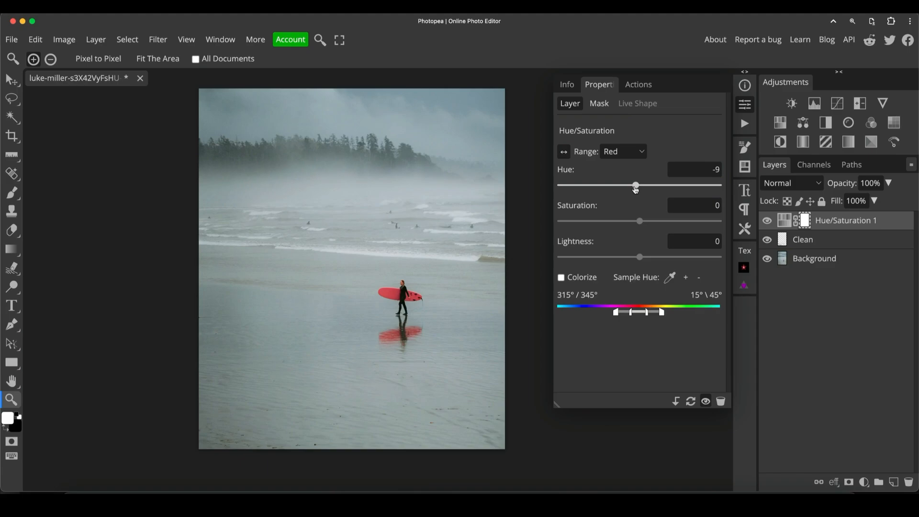
click(767, 221)
click(766, 221)
click(766, 221)
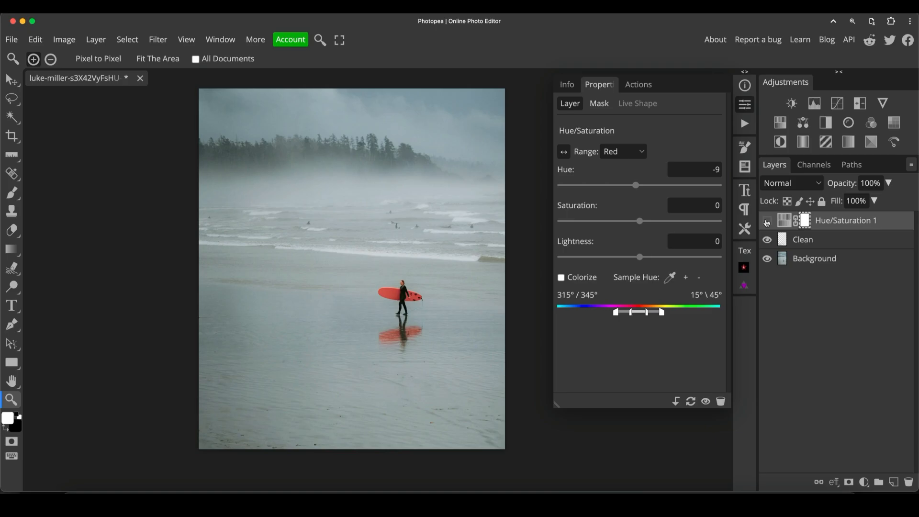
click(767, 221)
Raise the Red range's saturation to 15 and compare the photo with the adjustment hidden and shown.
click(380, 289)
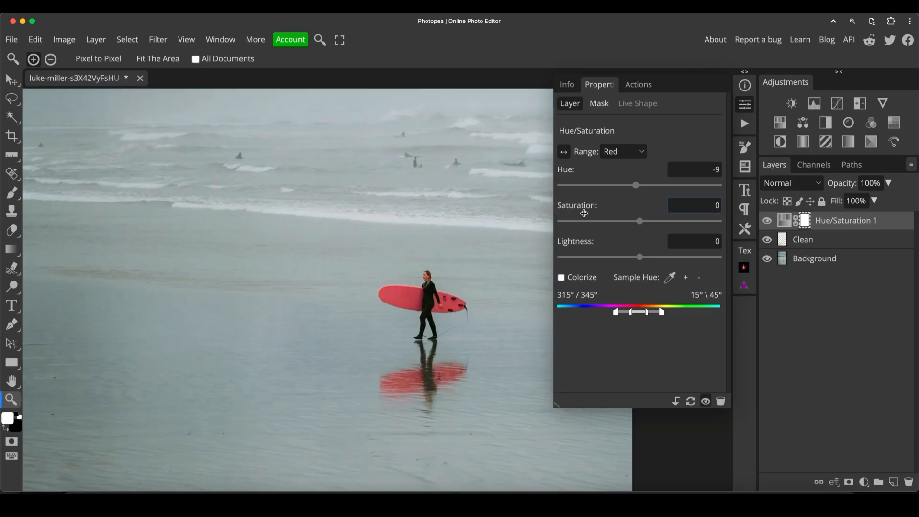
mouse_move(639, 221)
mouse_down()
mouse_move(672, 225)
mouse_move(652, 231)
mouse_up()
click(767, 222)
click(767, 222)
click(767, 222)
click(767, 222)
Select the Brush tool with black as the foreground colour for painting on the adjustment's mask.
click(437, 275)
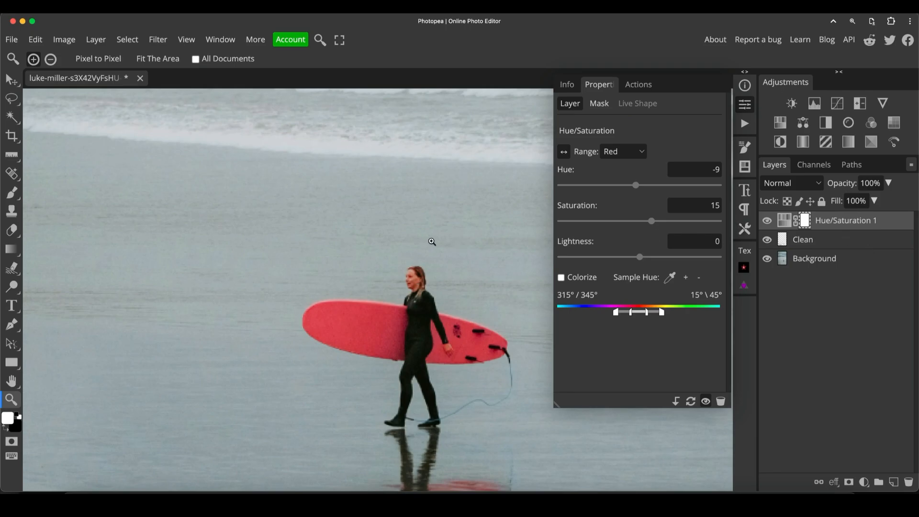
key(b)
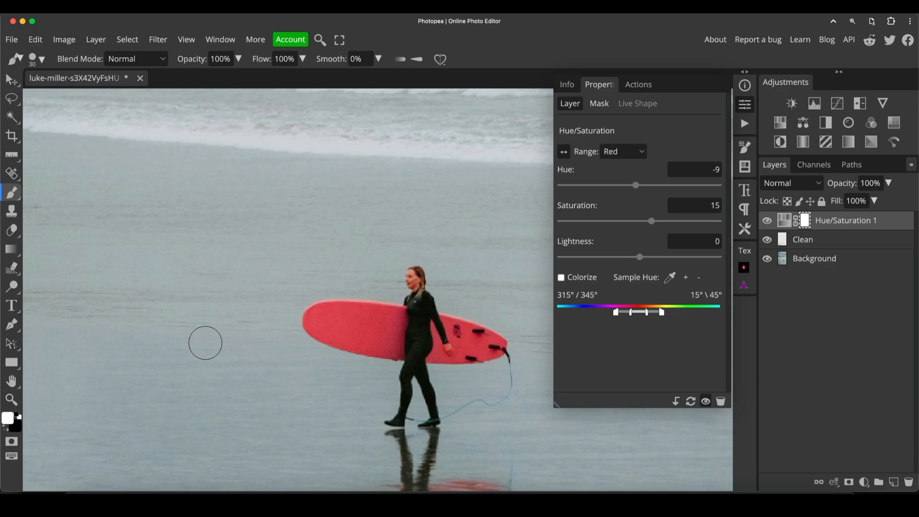
key(x)
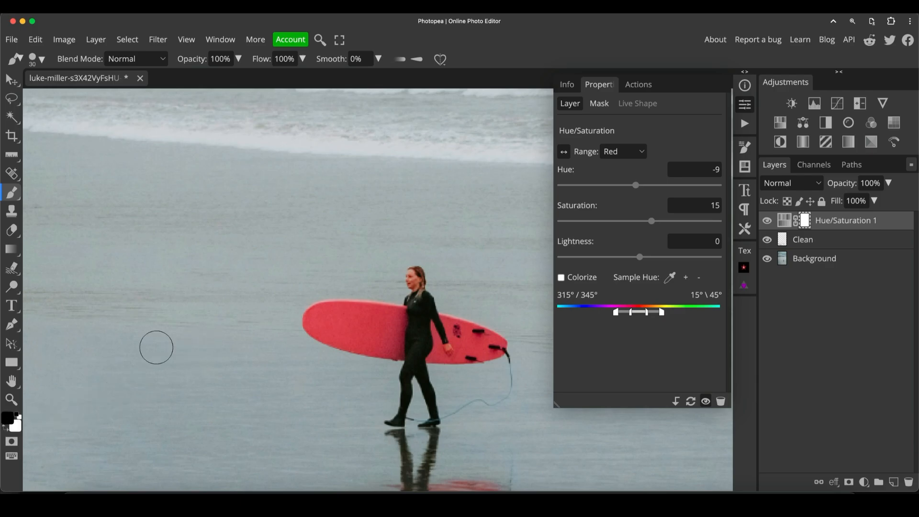
key(x)
key(x)
Examine the whole photo with the Hue/Saturation adjustment hidden and shown, from the sky to the beach.
scroll(468, 261, down, 6)
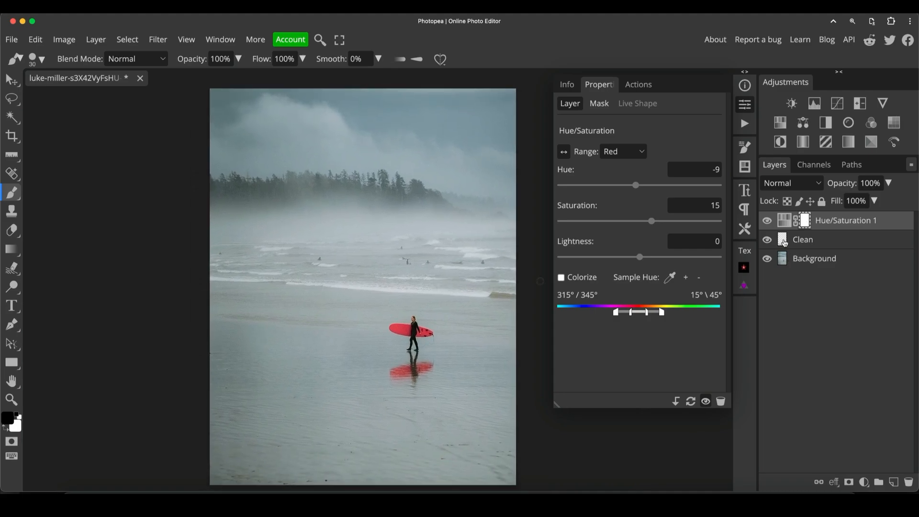
click(769, 221)
click(768, 221)
scroll(468, 302, up, 3)
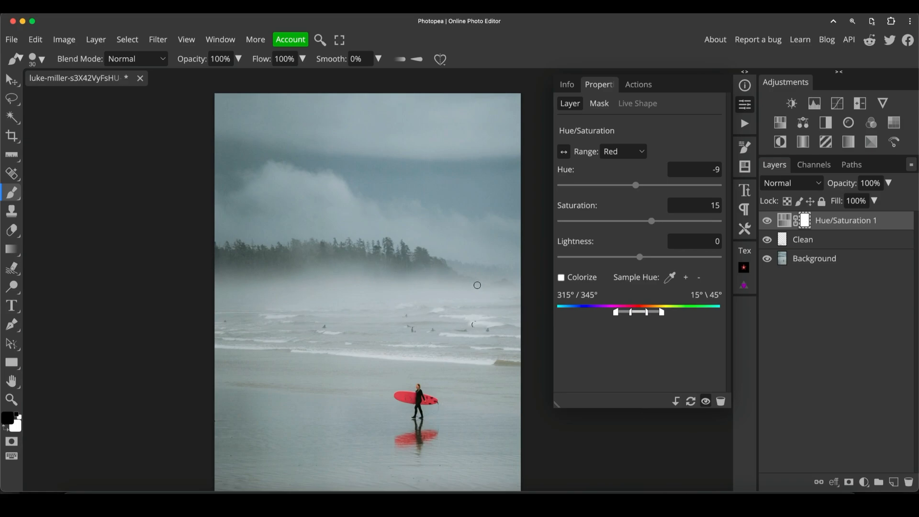
mouse_move(421, 279)
mouse_down()
mouse_move(437, 235)
mouse_move(399, 233)
mouse_move(407, 310)
mouse_move(408, 273)
mouse_up()
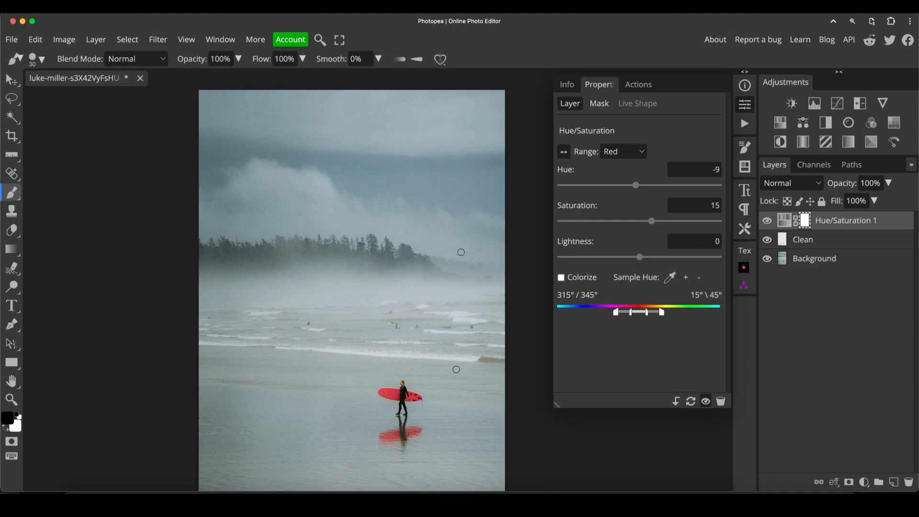
drag(445, 357, 460, 303)
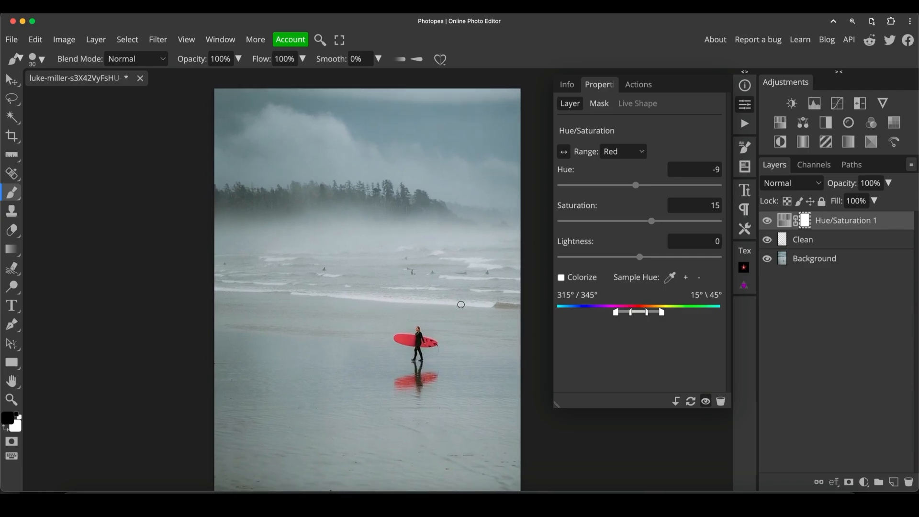
key(ctrl+minus)
key(ctrl+plus)
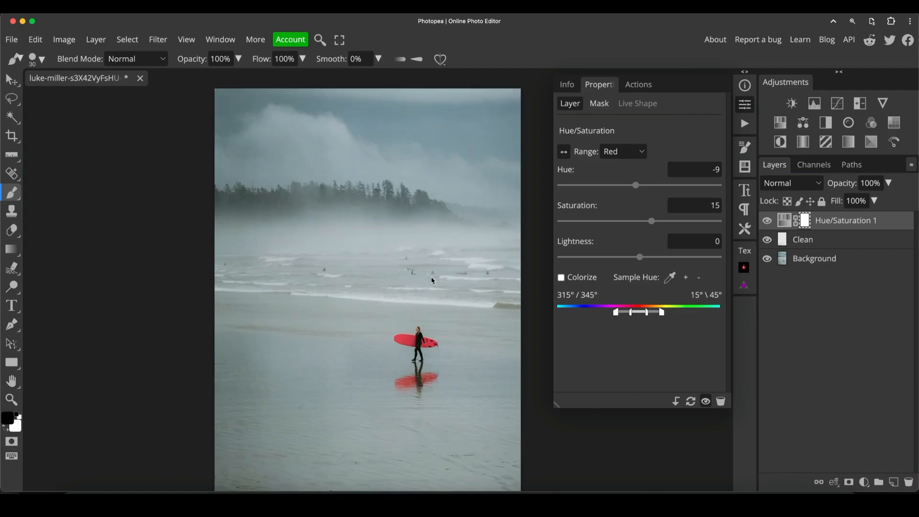
drag(463, 195, 459, 221)
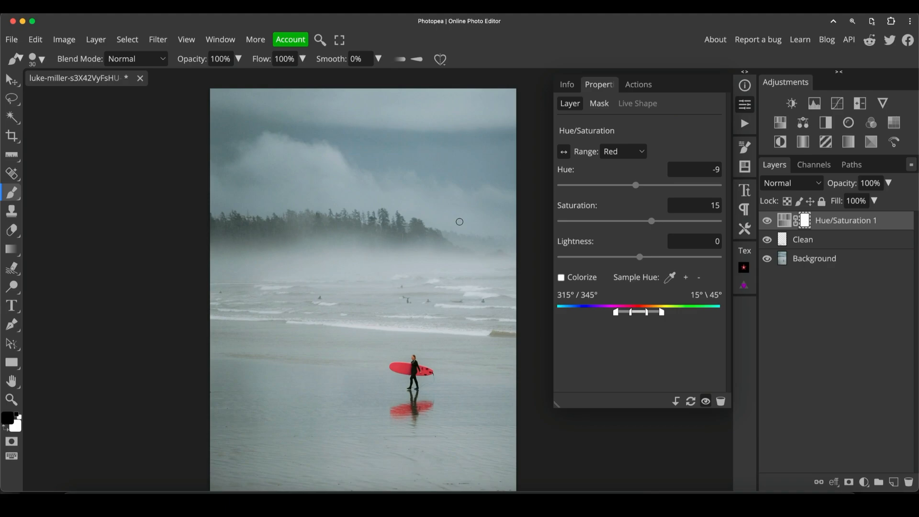
Add a Curves adjustment above the Hue/Saturation layer and lower the RGB curve's midpoint to input 131, output 115.
click(785, 221)
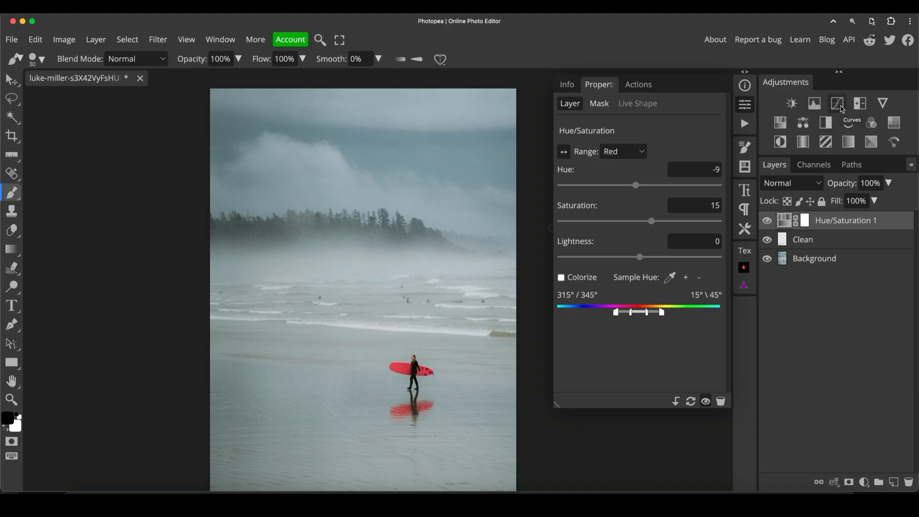
click(842, 109)
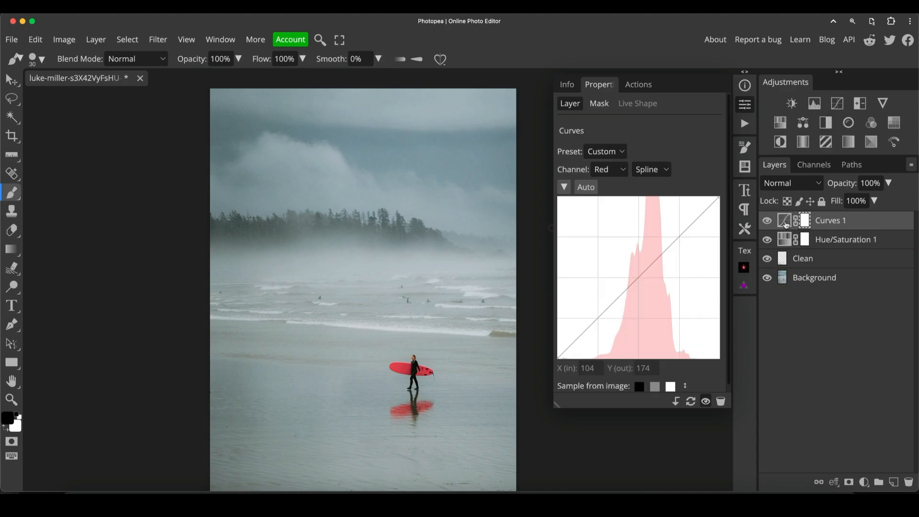
click(785, 223)
click(617, 171)
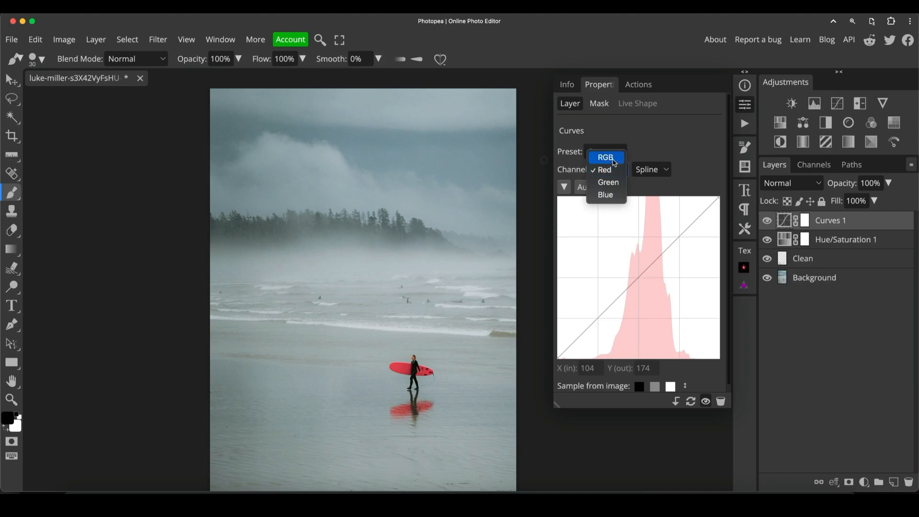
click(613, 159)
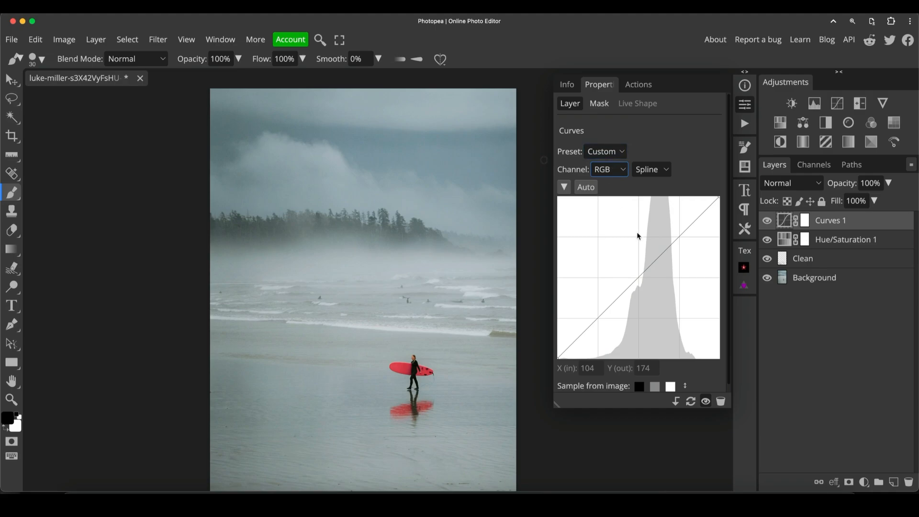
click(637, 281)
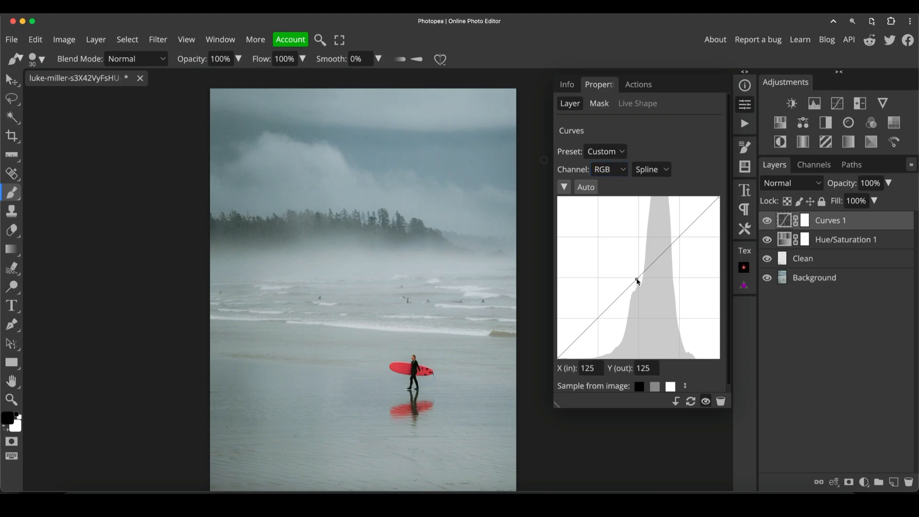
drag(637, 281, 641, 287)
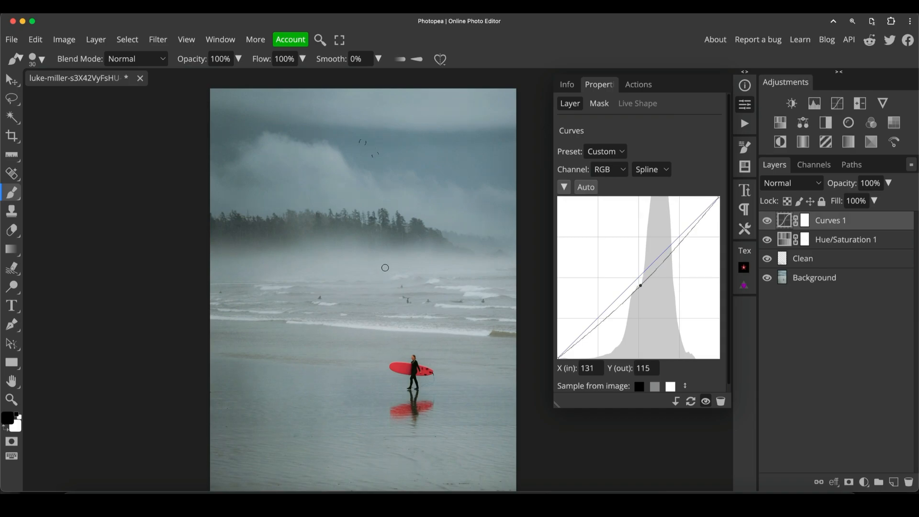
Raise the Blue channel curve's midpoint to input 127, output 133, and compare the photo with the Curves adjustment hidden and shown.
click(618, 172)
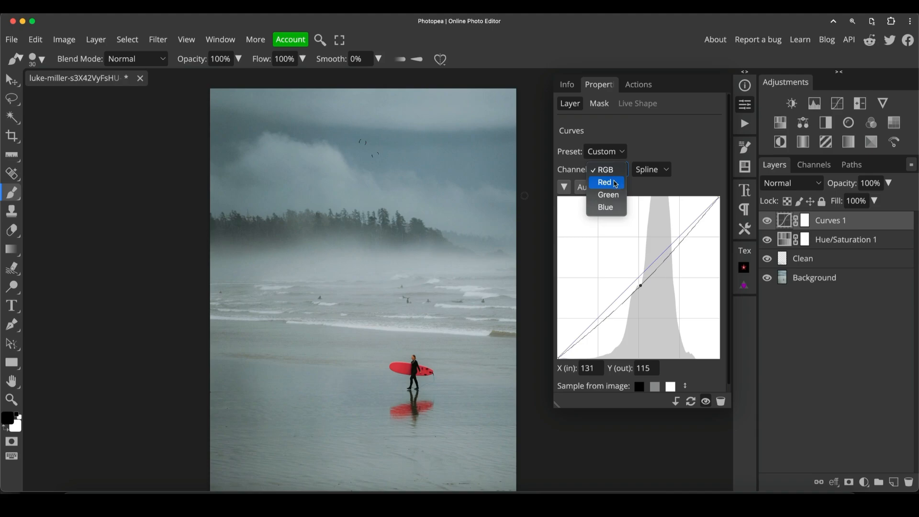
click(614, 209)
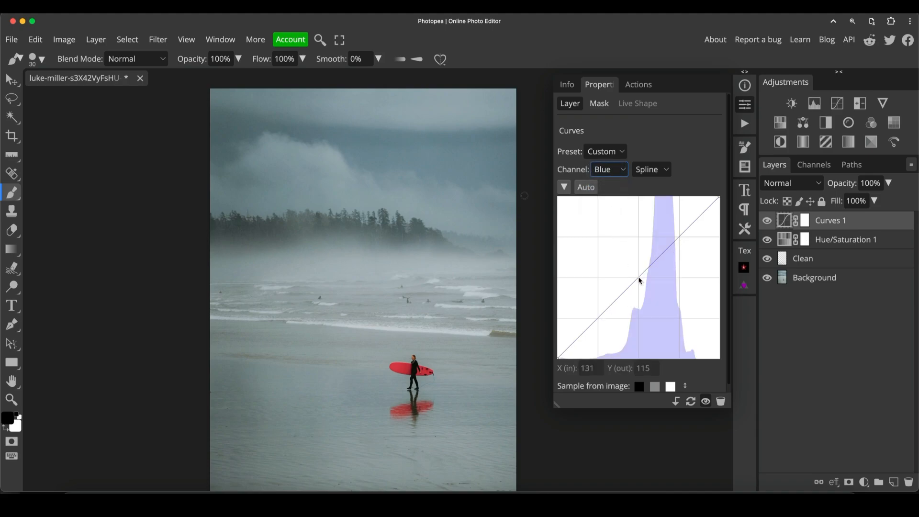
drag(639, 280, 639, 277)
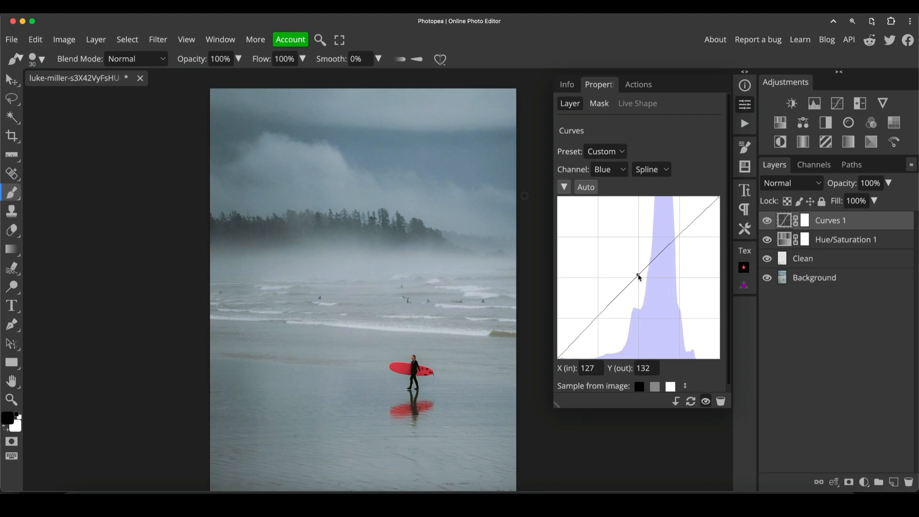
drag(639, 277, 639, 276)
click(767, 221)
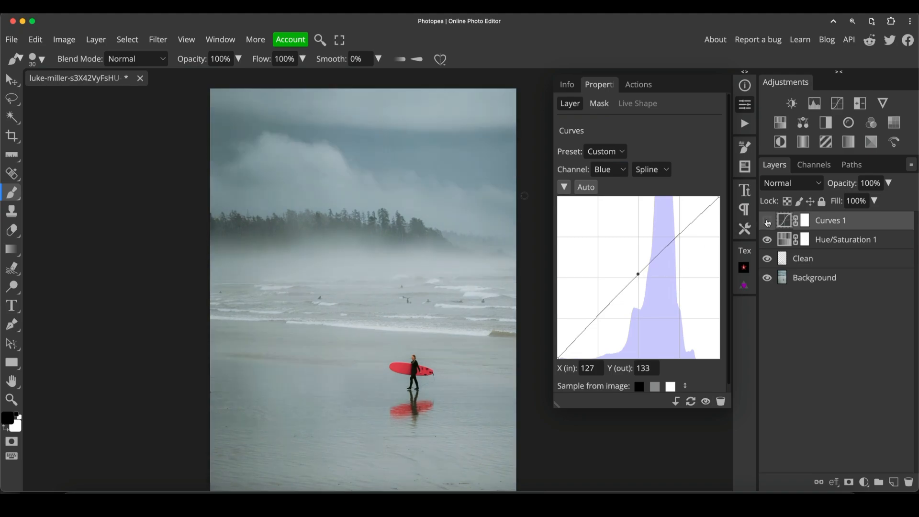
click(767, 222)
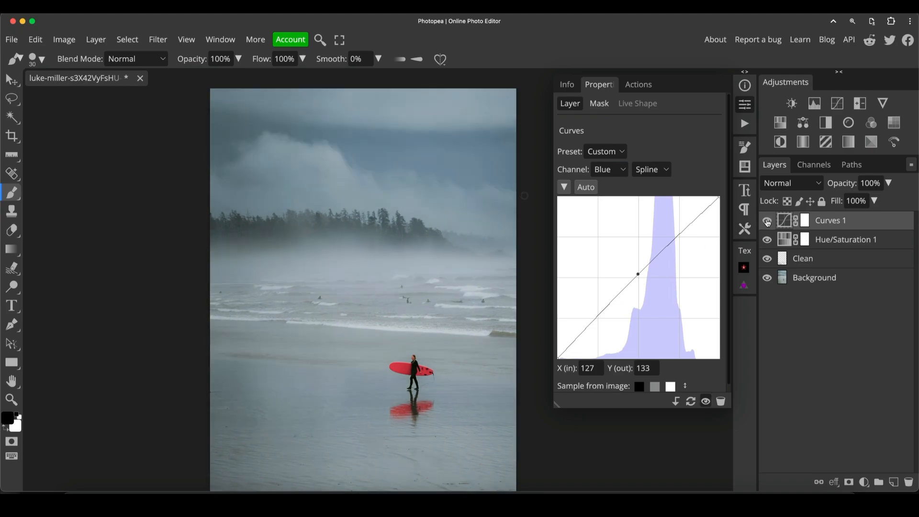
Invert the Curves layer mask to black and compare the photo with the adjustment hidden and shown.
click(808, 223)
key(ctrl+i)
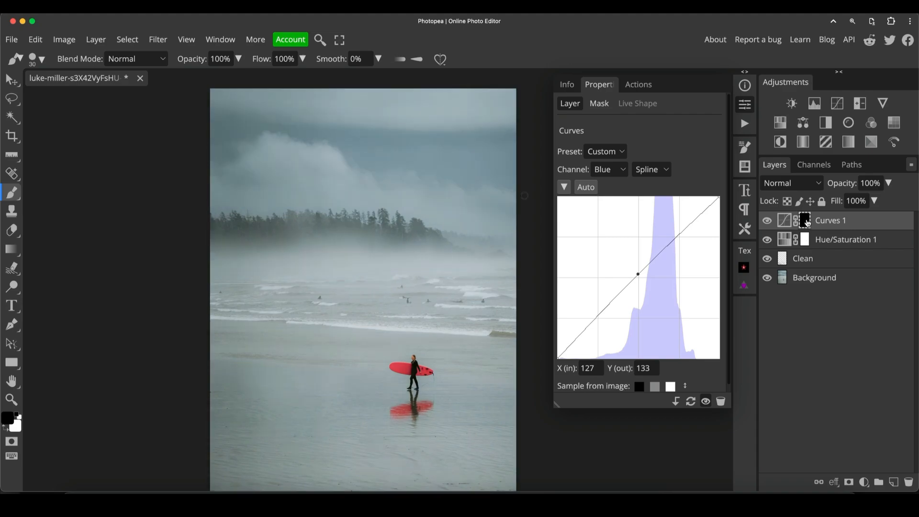
click(767, 222)
click(767, 223)
click(767, 222)
click(768, 222)
click(744, 106)
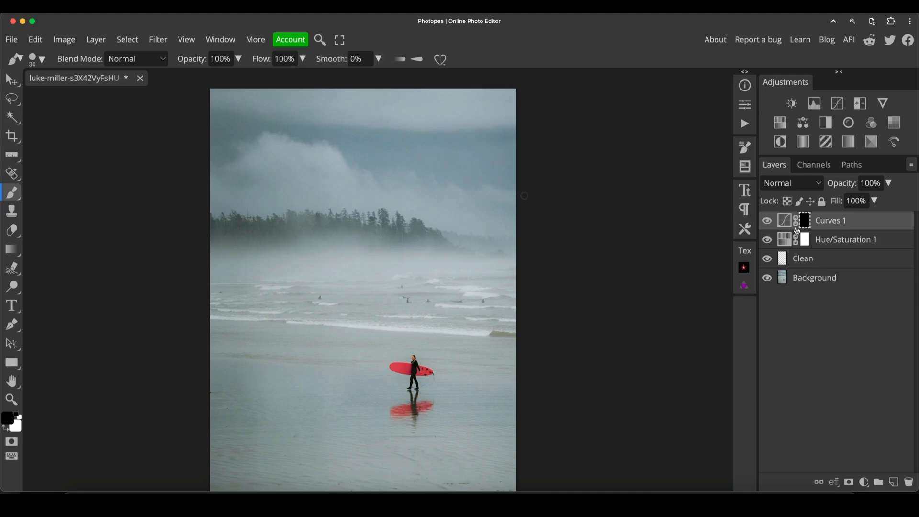
Draw a black-to-white linear gradient on the Curves mask from the top of the sky to the mist, and inspect the mask alone.
key(g)
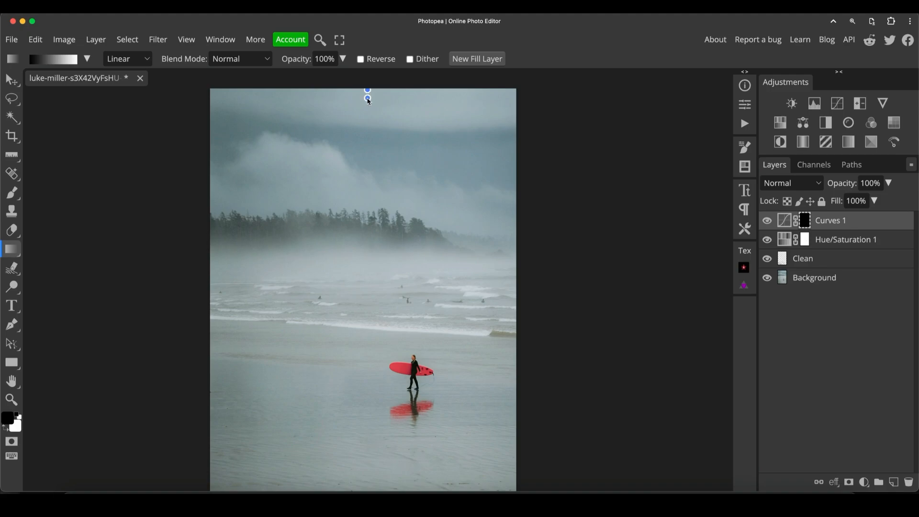
drag(368, 101, 363, 270)
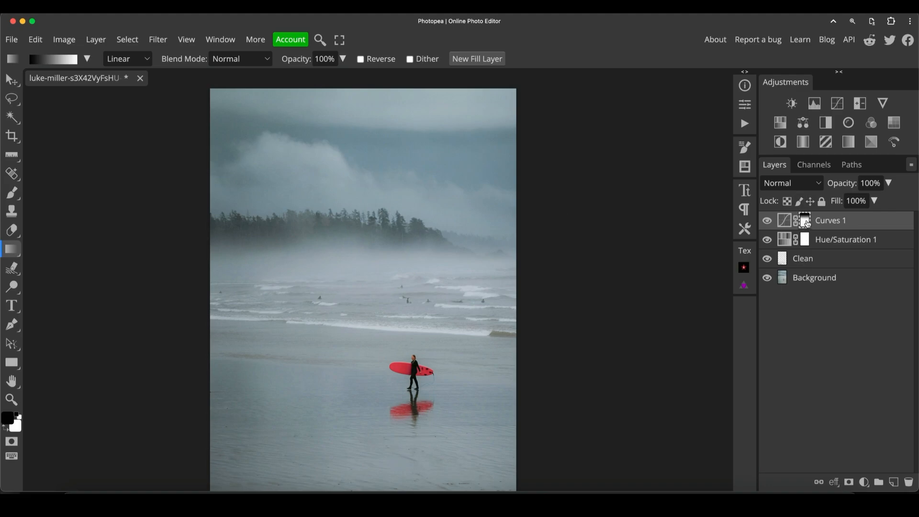
alt+click(807, 223)
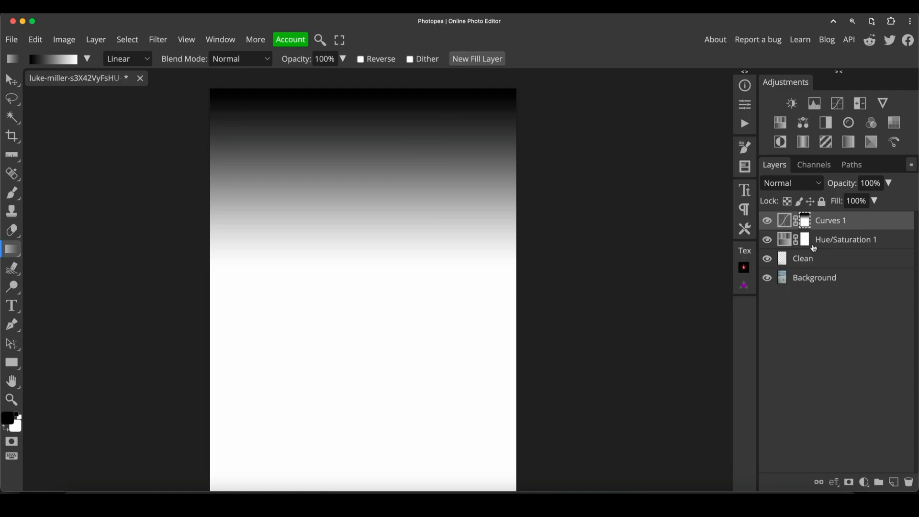
alt+click(804, 220)
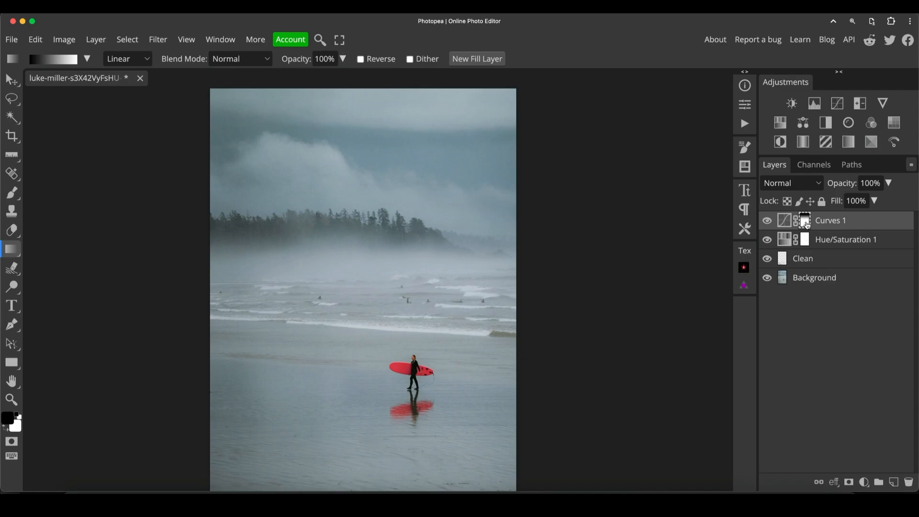
Invert the Curves mask's gradient so the adjustment affects the sky, and check the mask on its own.
key(ctrl+i)
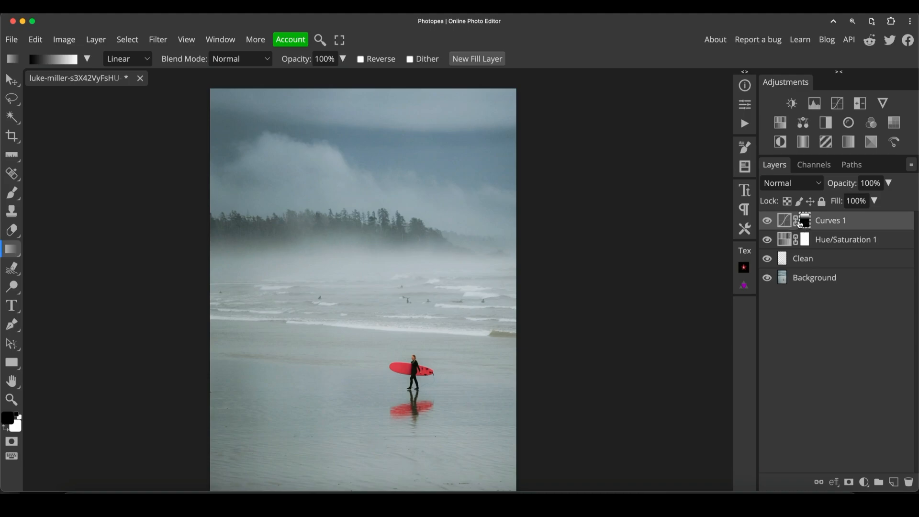
alt+click(805, 220)
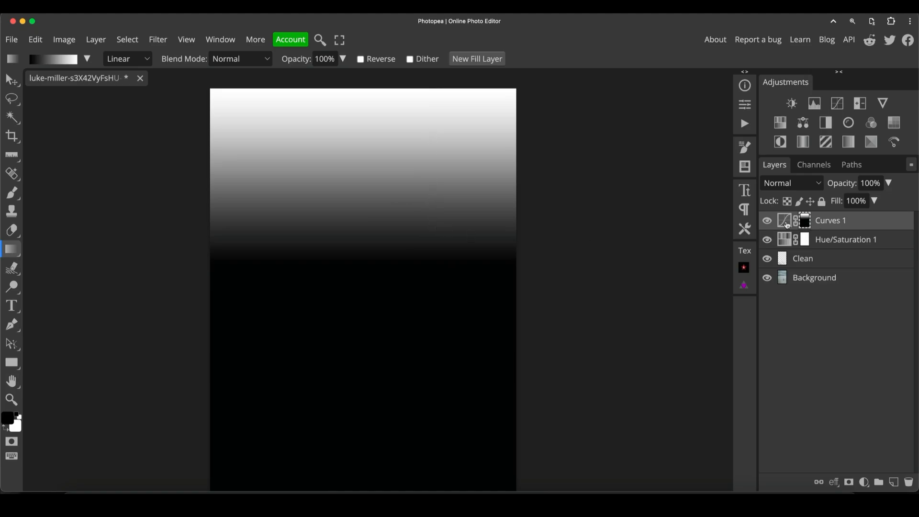
alt+click(805, 221)
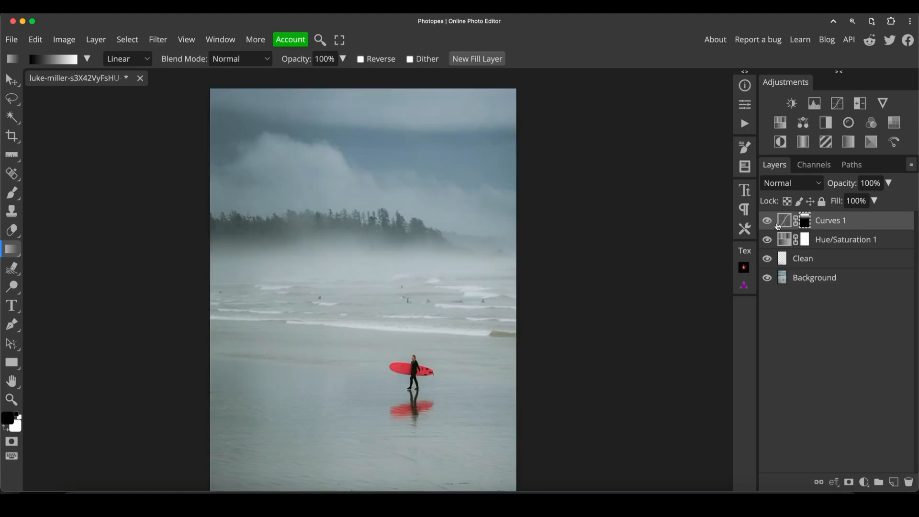
Compare the sky repeatedly with the masked Curves adjustment hidden and shown.
click(766, 223)
click(766, 223)
click(767, 223)
click(767, 223)
click(767, 223)
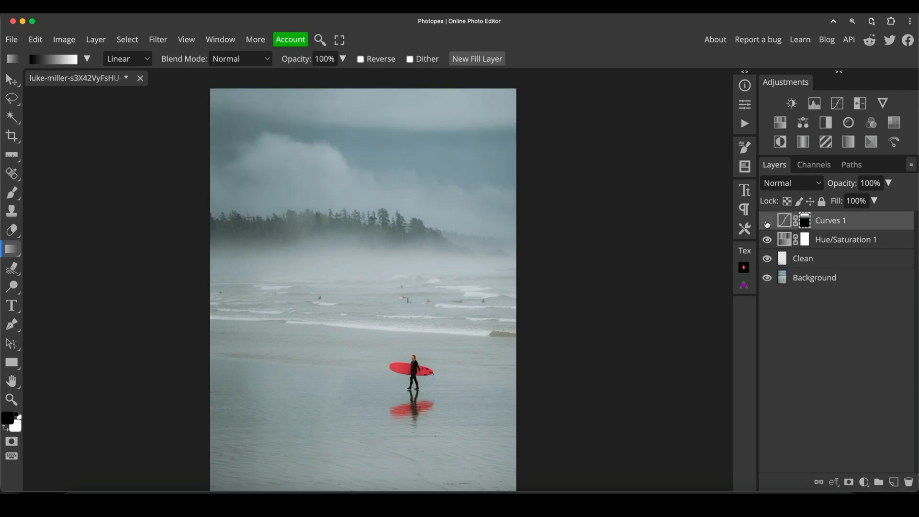
click(767, 223)
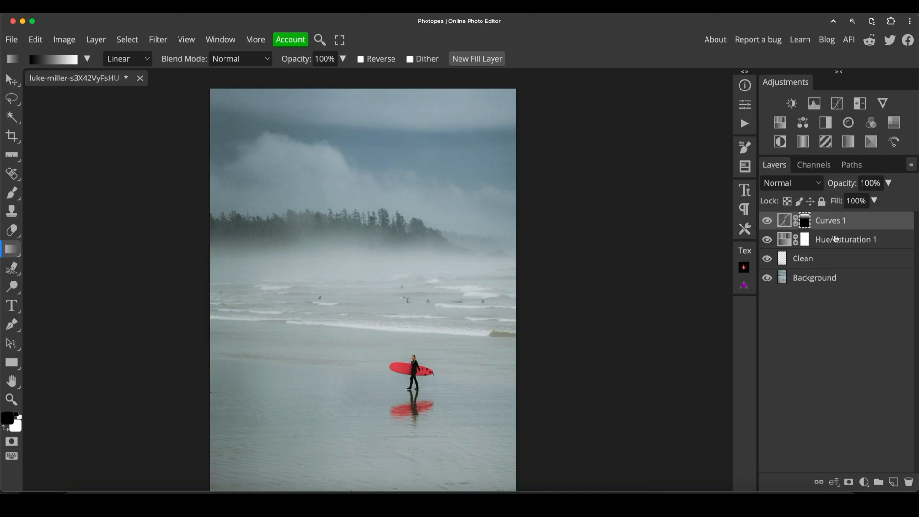
click(767, 223)
click(768, 223)
click(767, 223)
click(768, 223)
Set up a crop of the whole photo with a fixed ratio of 9 : 16 in portrait orientation.
scroll(410, 257, down, 2)
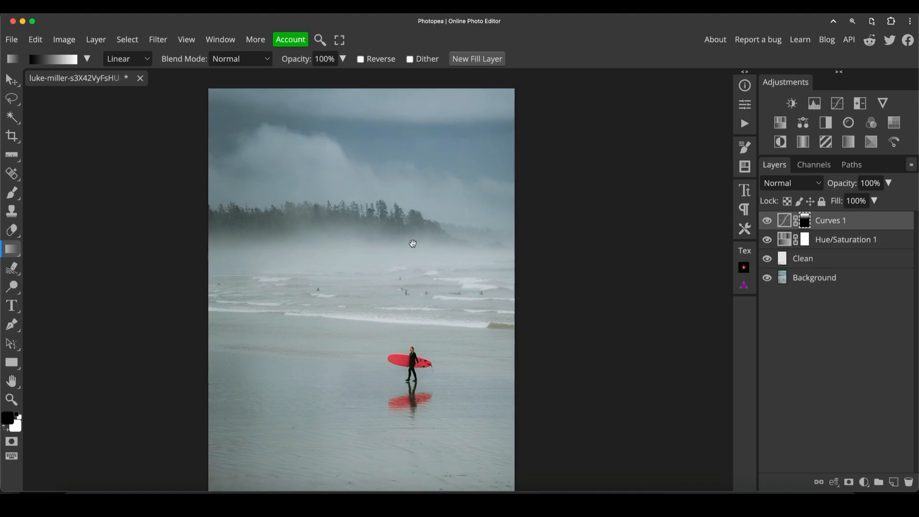
drag(412, 243, 409, 235)
key(ctrl+minus)
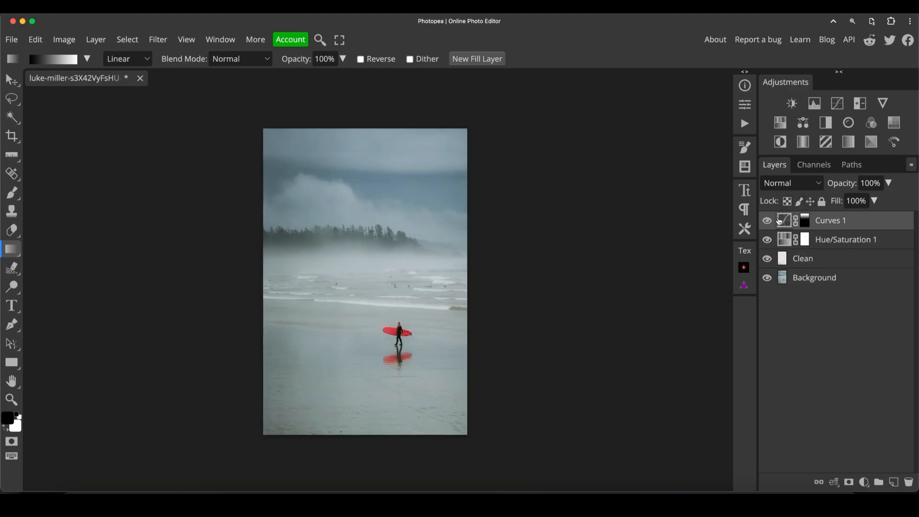
click(12, 139)
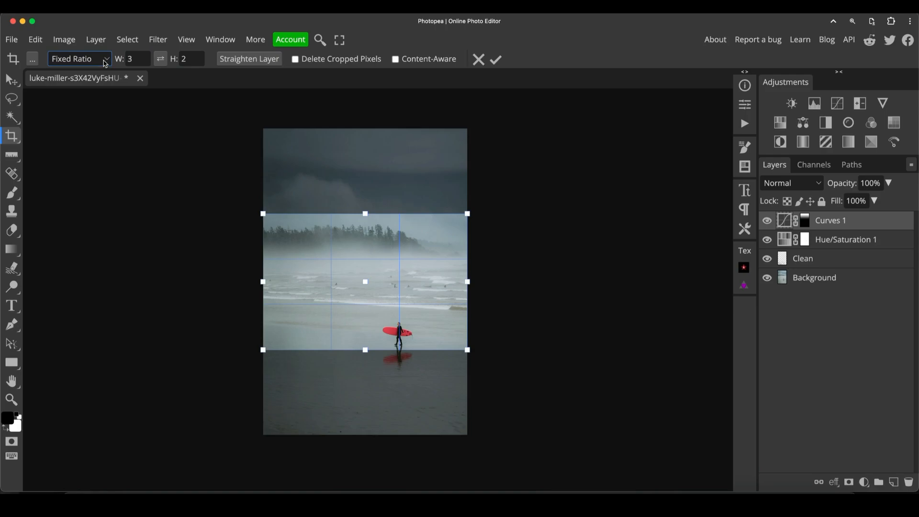
click(91, 58)
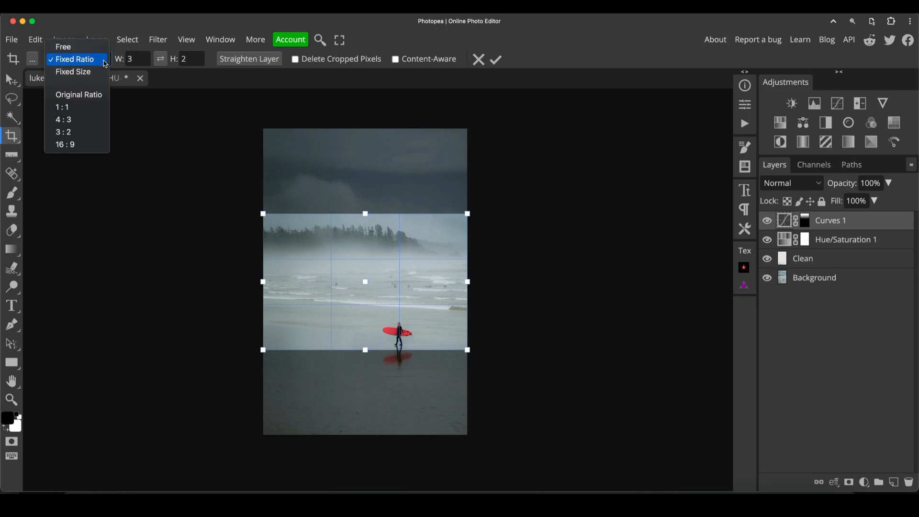
click(85, 144)
click(160, 61)
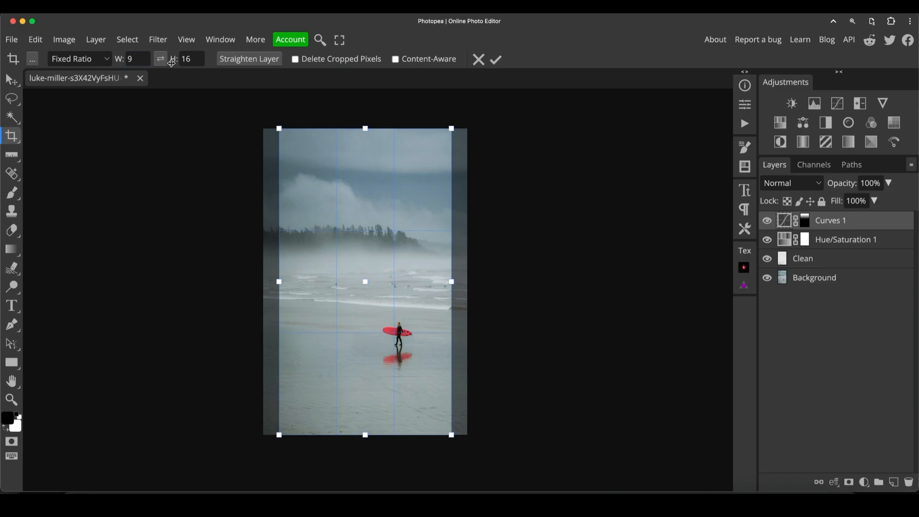
click(173, 63)
Shift the crop frame slightly right until the surfer lies on the right-hand thirds line, and apply the crop.
drag(357, 207, 362, 208)
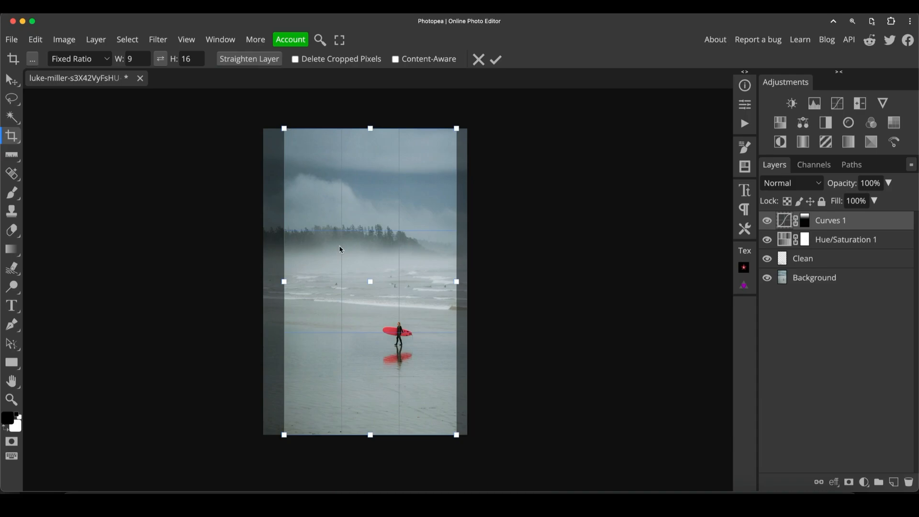
key(super+plus)
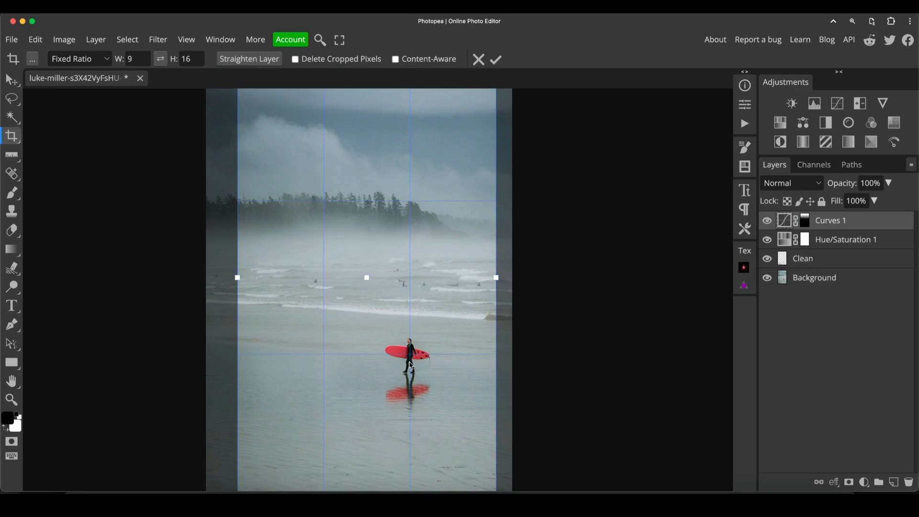
key(super+minus)
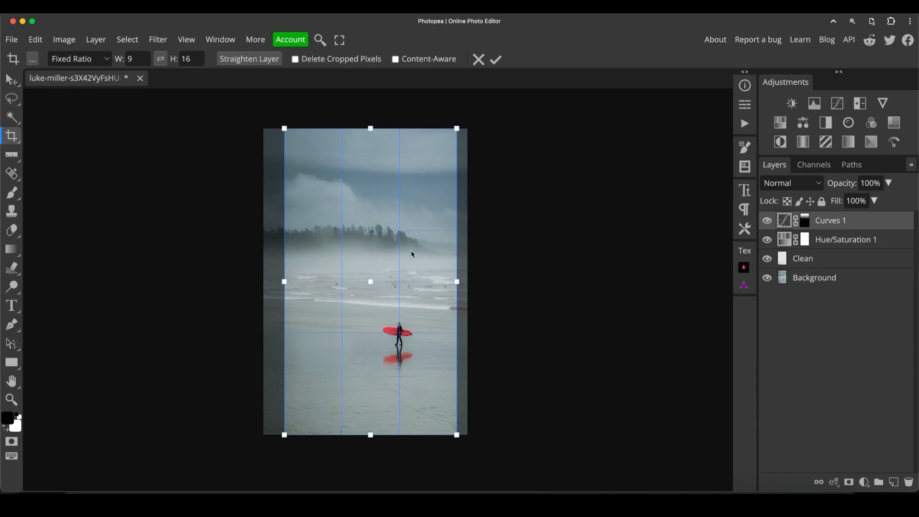
key(Return)
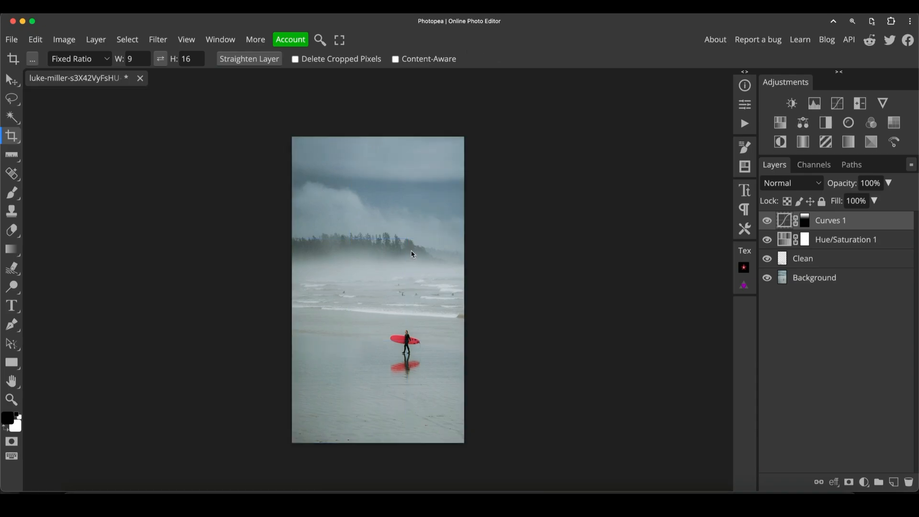
Examine the cropped photo around the surfer and compare the full picture with the Curves adjustment hidden and shown.
key(z)
click(425, 342)
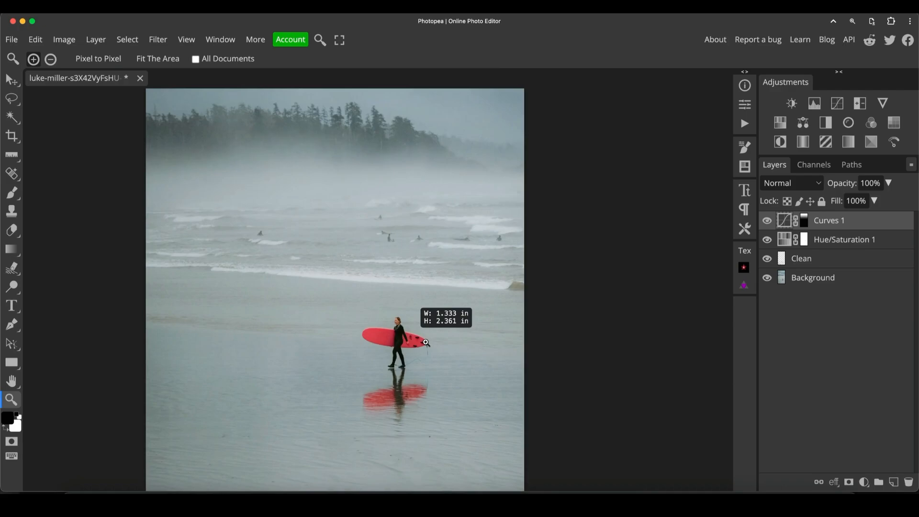
alt+click(425, 342)
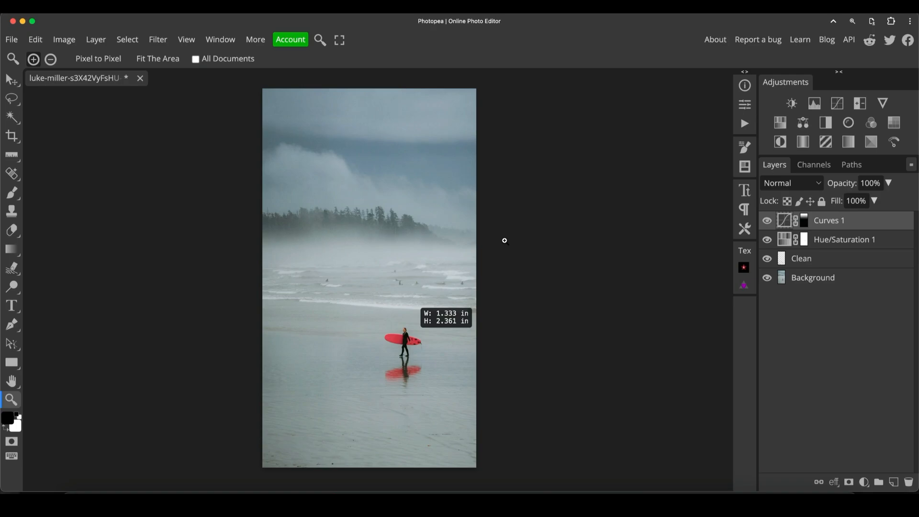
click(767, 221)
click(767, 222)
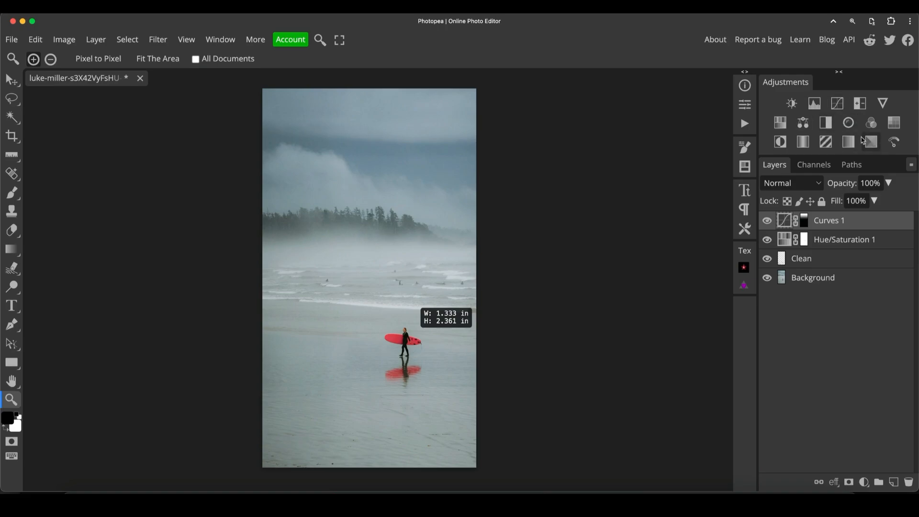
Add a Black & White adjustment on top of the layer stack and raise its Red value to 67 for the surfboard.
click(825, 125)
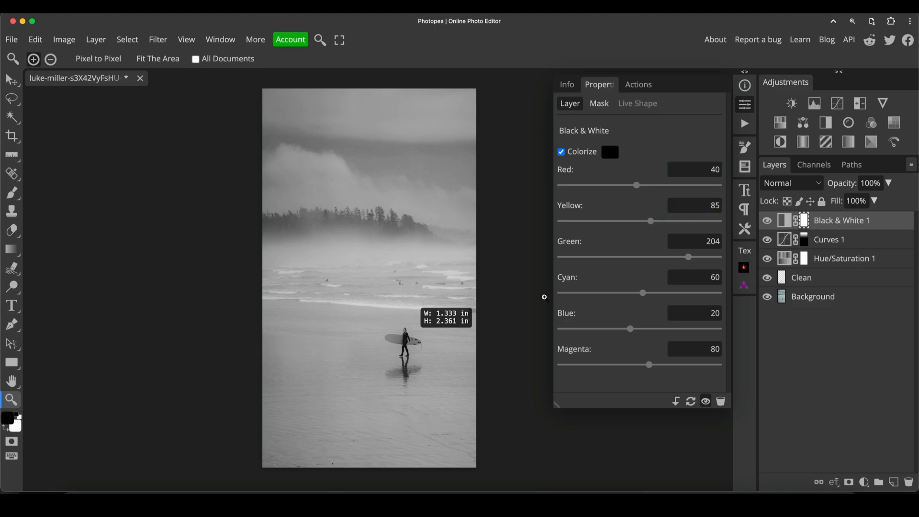
drag(450, 408, 388, 412)
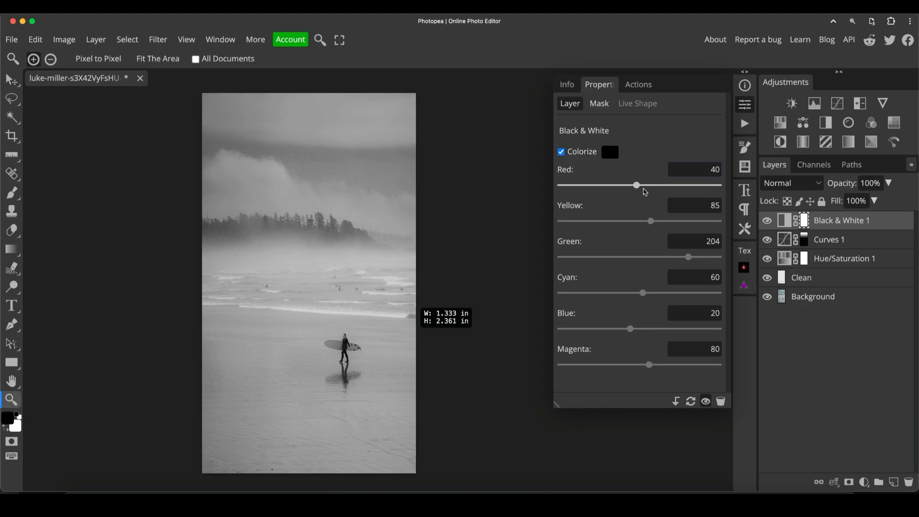
mouse_move(637, 188)
mouse_down()
mouse_move(623, 188)
mouse_move(643, 196)
mouse_up()
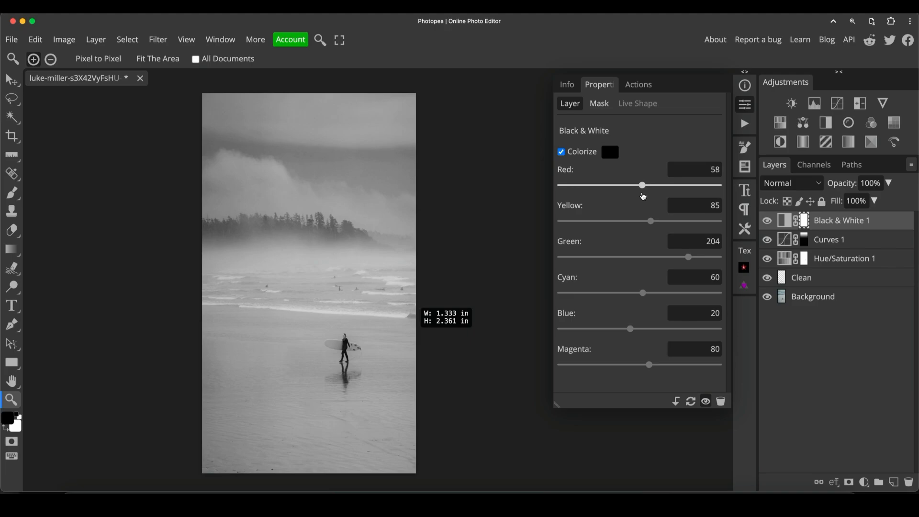
drag(643, 196, 642, 196)
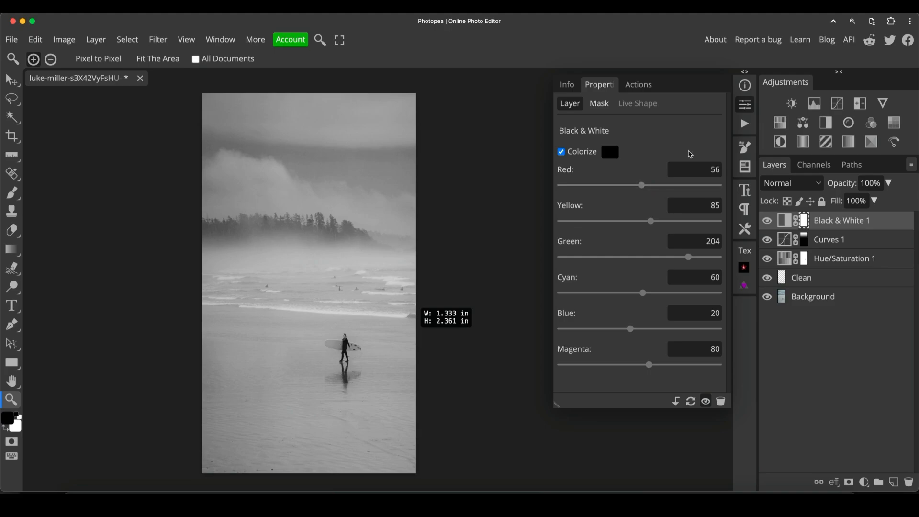
mouse_move(641, 185)
mouse_down()
mouse_move(674, 191)
mouse_move(611, 192)
mouse_move(656, 195)
mouse_move(629, 196)
mouse_move(645, 197)
mouse_up()
click(355, 359)
alt+click(354, 358)
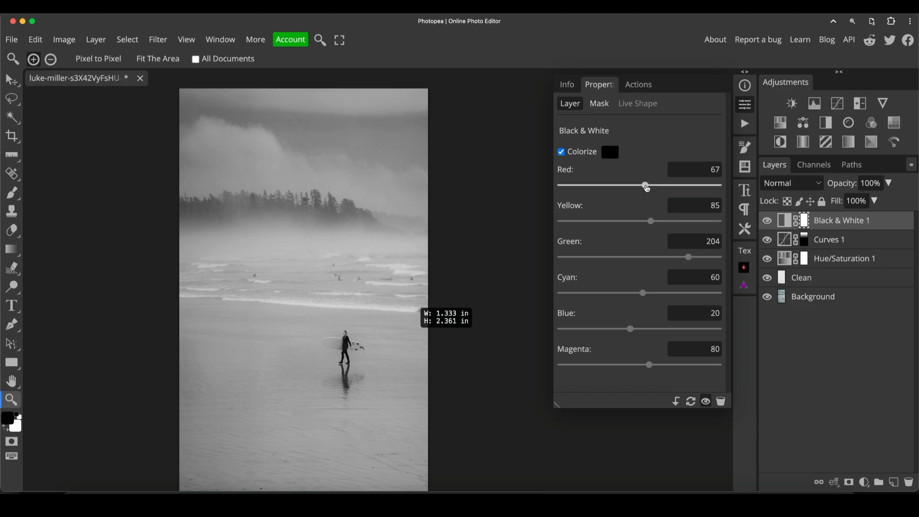
Try Red at 115 in the Black & White adjustment, and settle on Red 37 and Yellow 135.
mouse_move(647, 188)
mouse_down()
mouse_move(629, 194)
mouse_move(661, 196)
mouse_up()
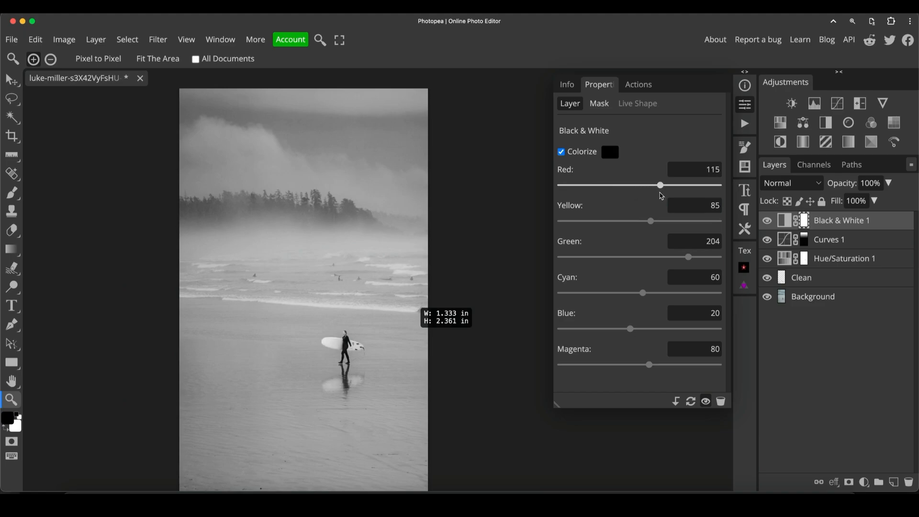
key(super+minus)
key(super+minus)
key(super+plus)
key(super+plus)
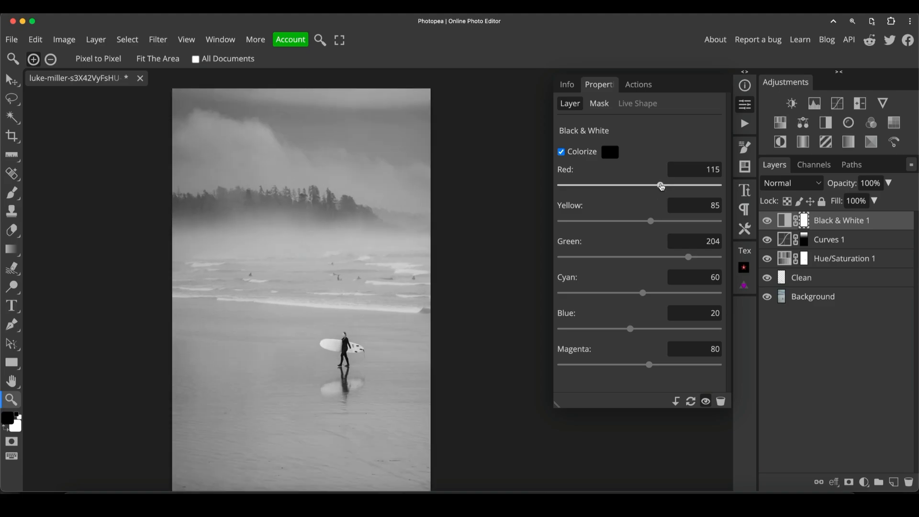
drag(661, 187, 666, 223)
key(super+minus)
key(super+plus)
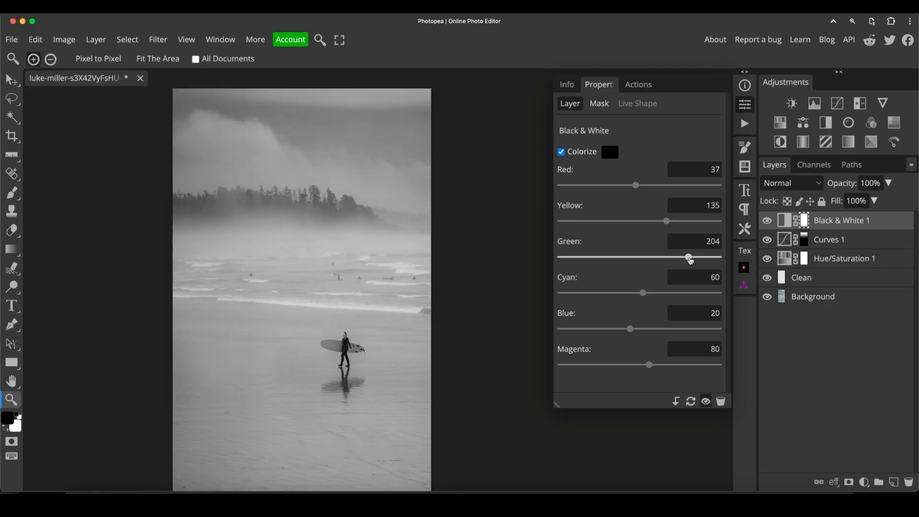
Set the Black & White adjustment to Green 91, Cyan 76, Blue 49 and Magenta 76, and compare the photo without it.
drag(690, 259, 652, 261)
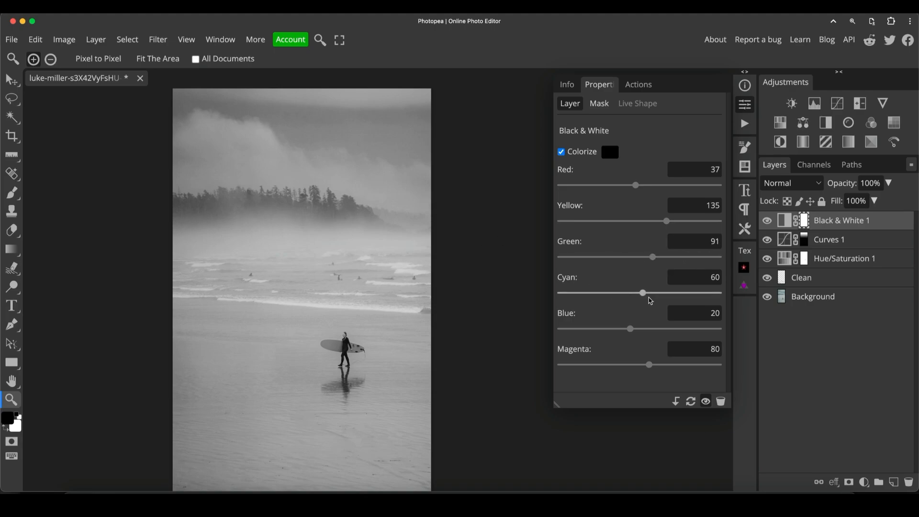
mouse_move(642, 292)
mouse_down()
mouse_move(689, 294)
mouse_move(610, 301)
mouse_move(644, 301)
mouse_up()
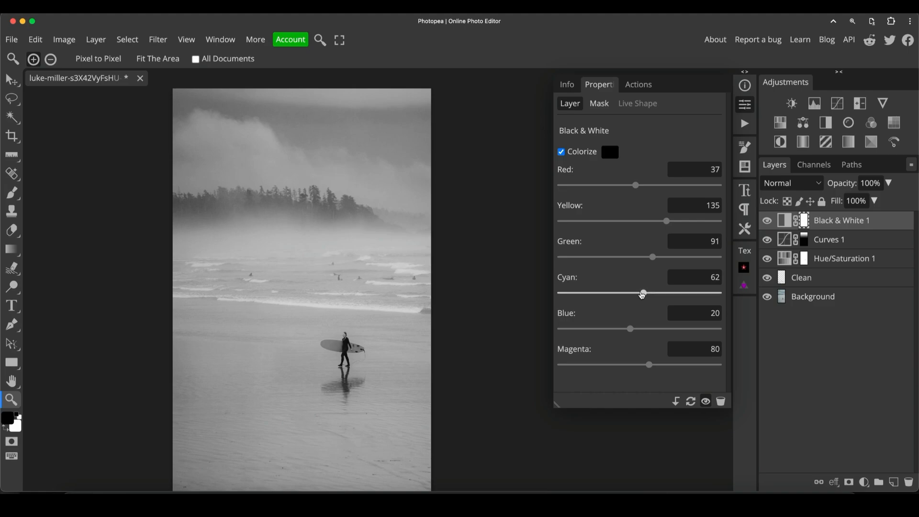
drag(643, 295, 712, 296)
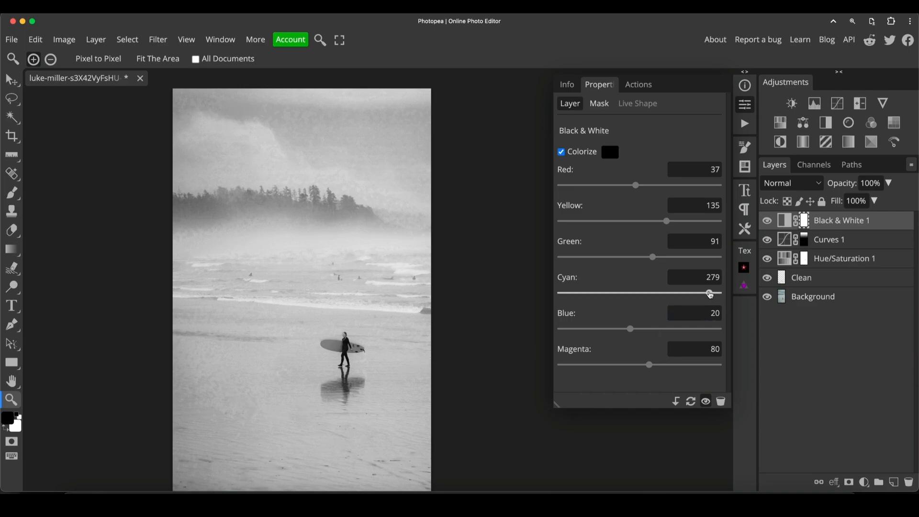
drag(710, 294, 710, 331)
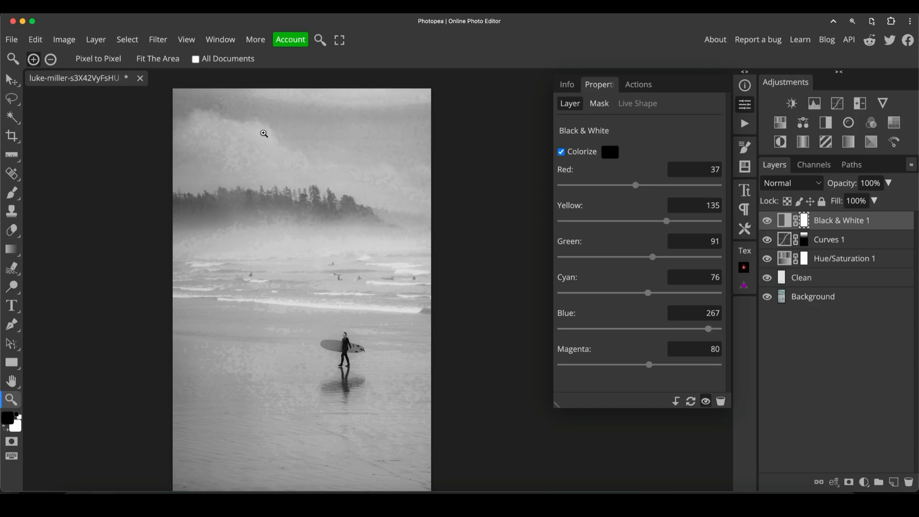
drag(216, 144, 230, 159)
drag(708, 329, 647, 371)
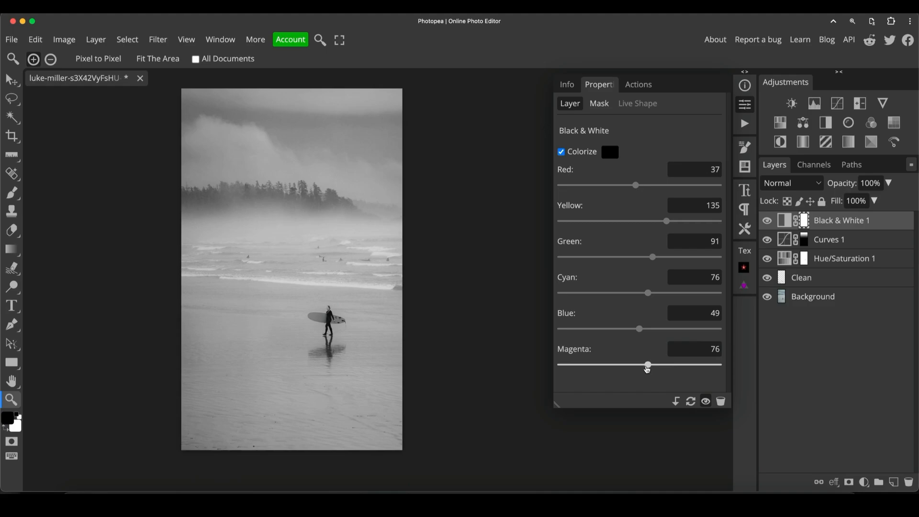
click(767, 222)
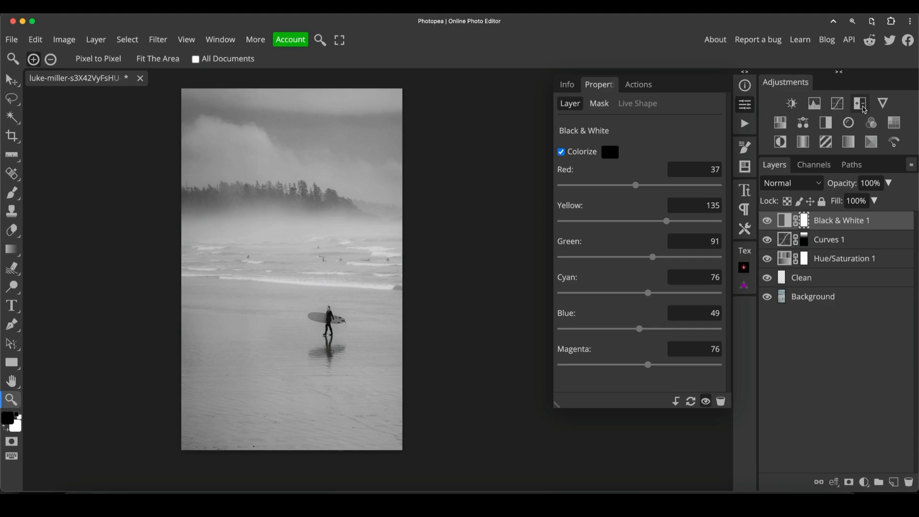
Add a Curves adjustment above the Black & White layer with a slight RGB S-curve through 177 → 185 and 68 → 63.
click(837, 105)
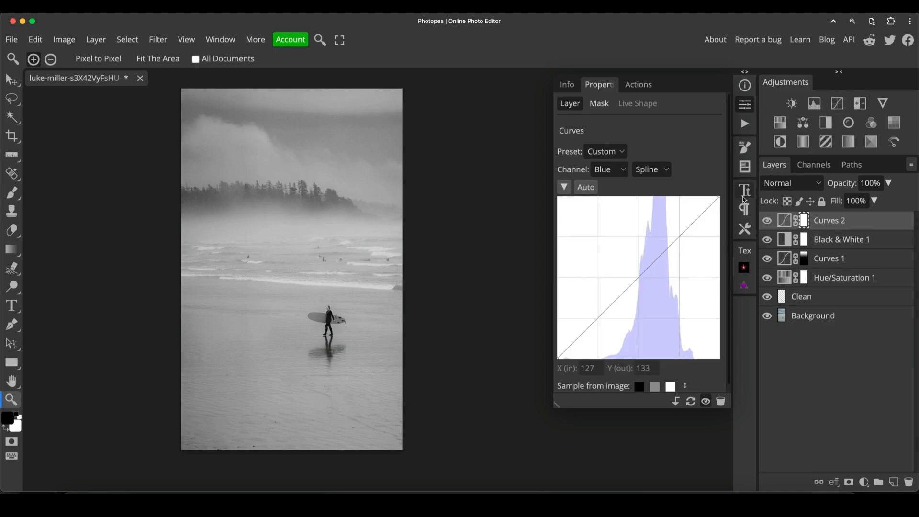
click(604, 170)
click(605, 132)
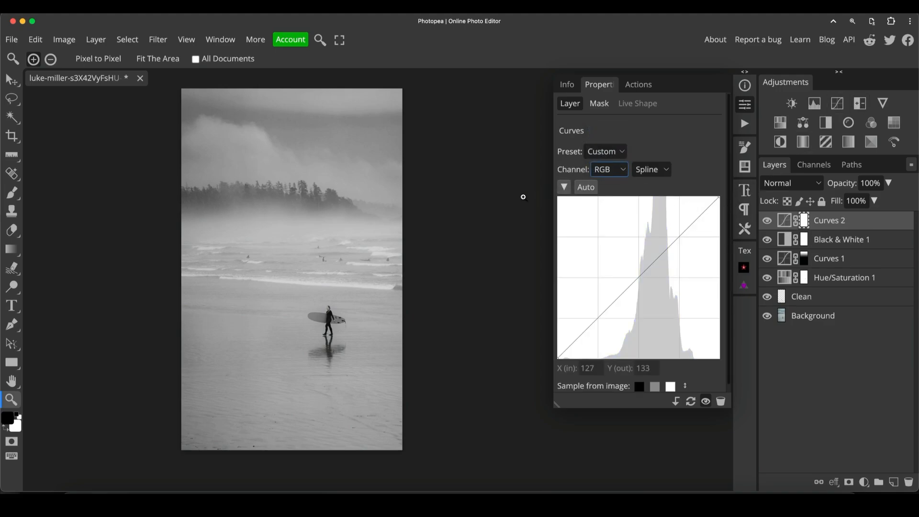
click(669, 248)
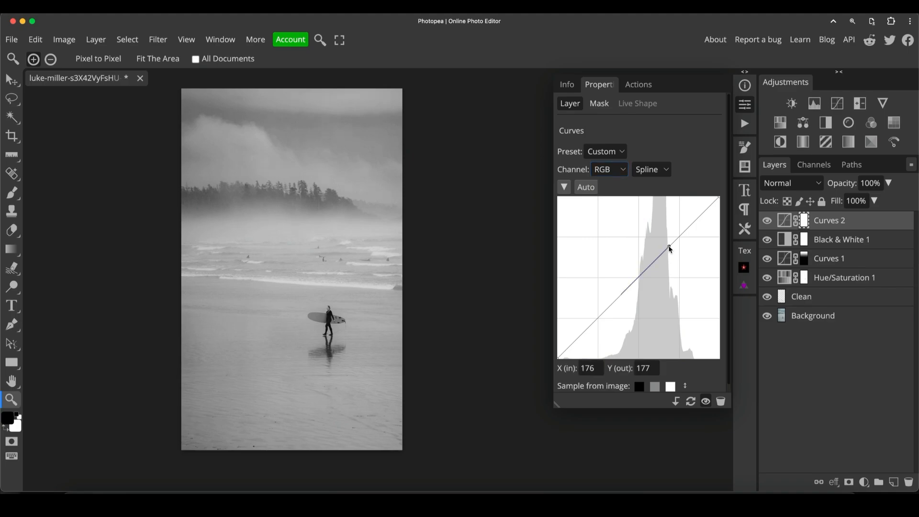
drag(669, 248, 671, 244)
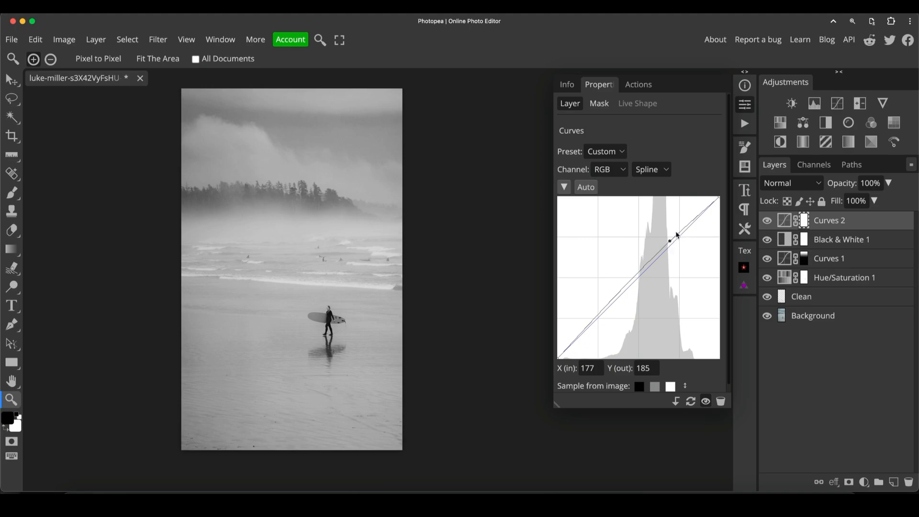
click(597, 315)
drag(598, 316, 600, 321)
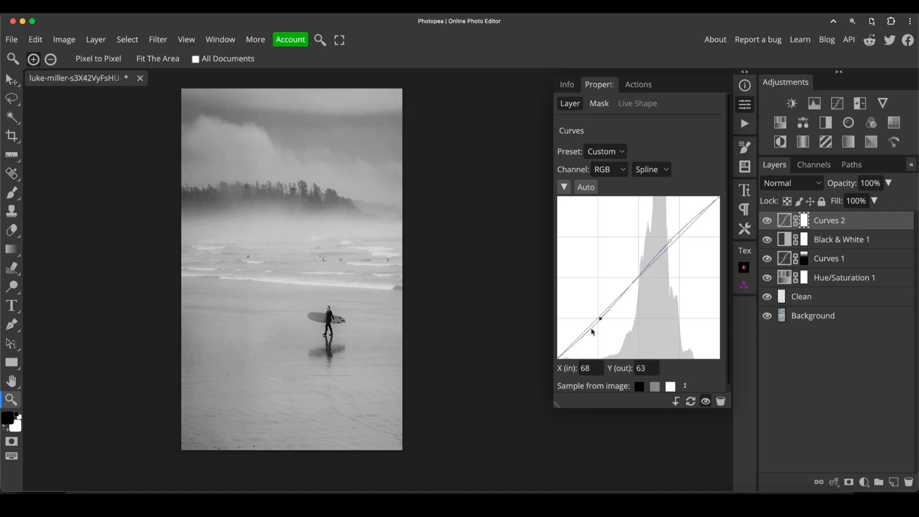
Compare the photo with the newest Curves adjustment hidden and shown, delete that adjustment, and toggle the Black & White layer's visibility.
click(767, 221)
click(767, 221)
click(767, 223)
click(767, 222)
click(767, 223)
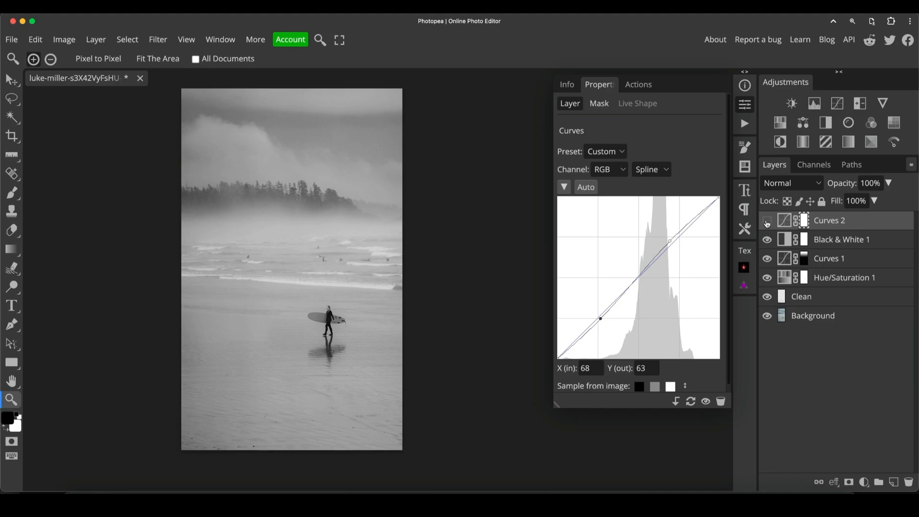
click(767, 223)
click(767, 222)
key(Delete)
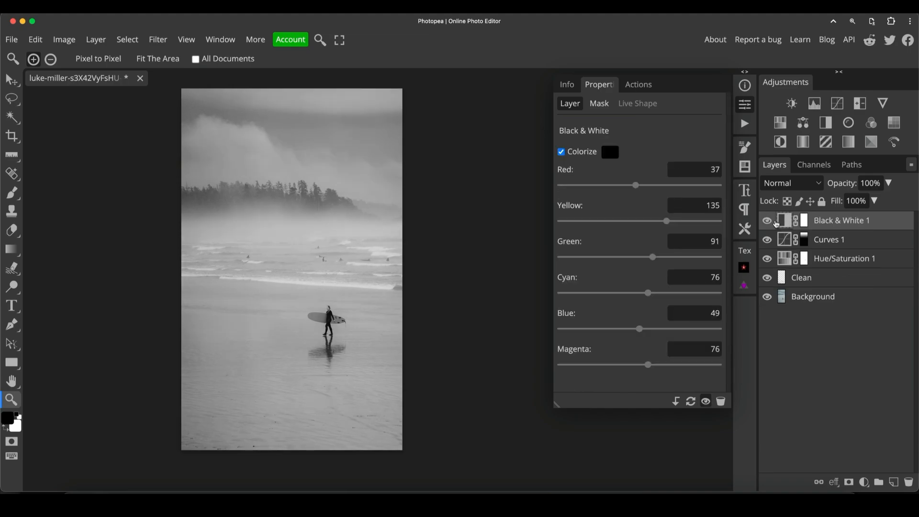
click(767, 221)
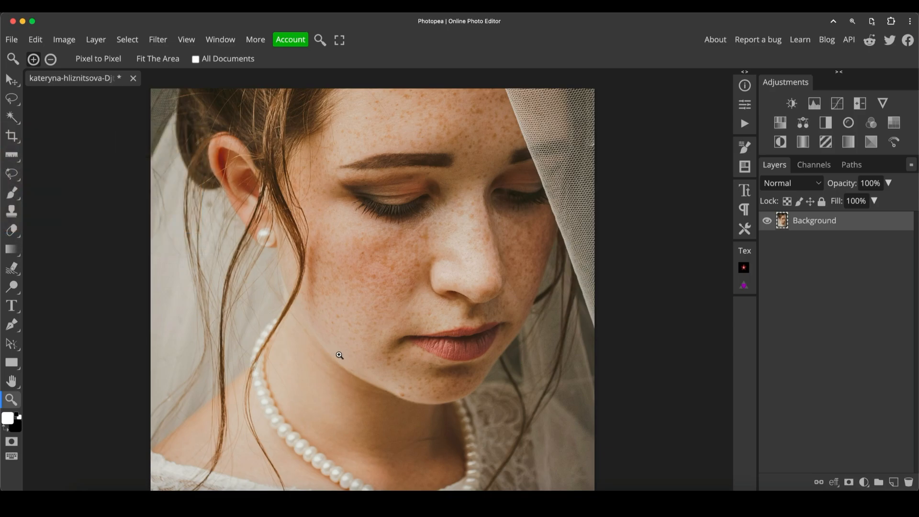
Create an empty layer above the bride portrait and get the Brush ready with white as the foreground colour.
alt+click(377, 352)
click(376, 354)
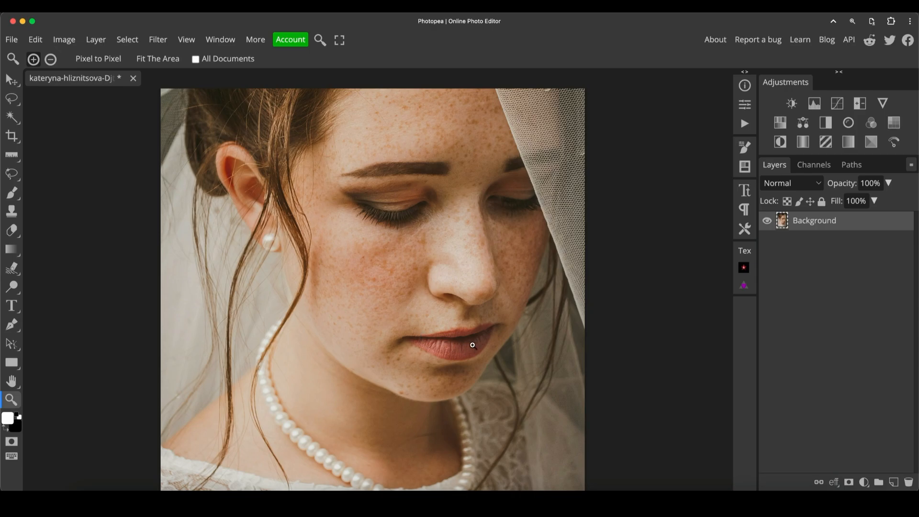
alt+click(442, 345)
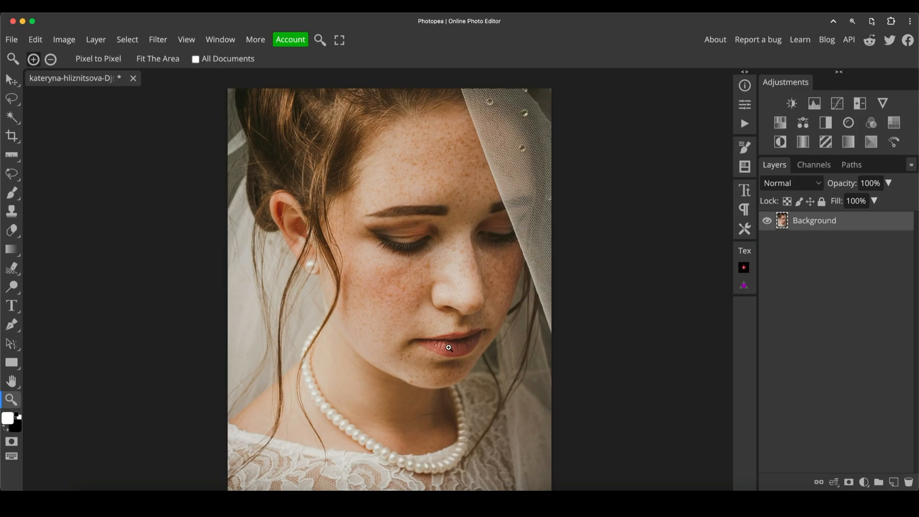
click(459, 349)
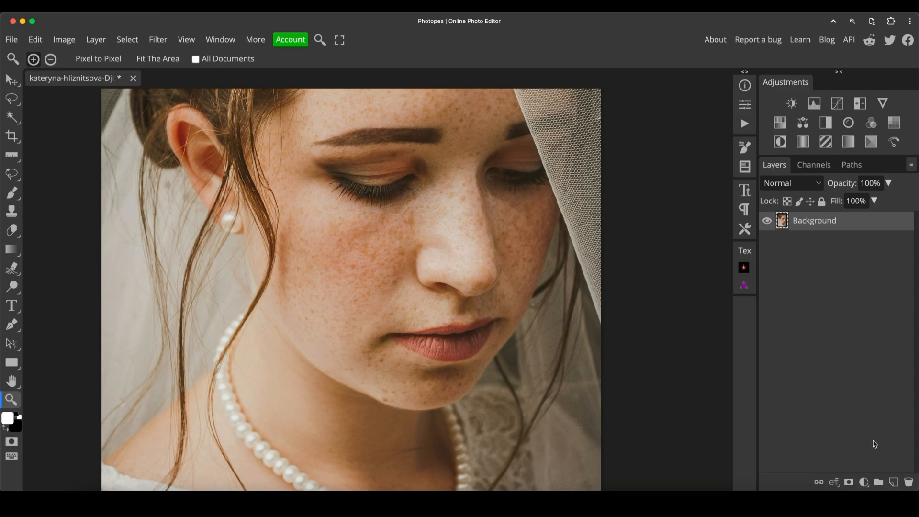
click(894, 482)
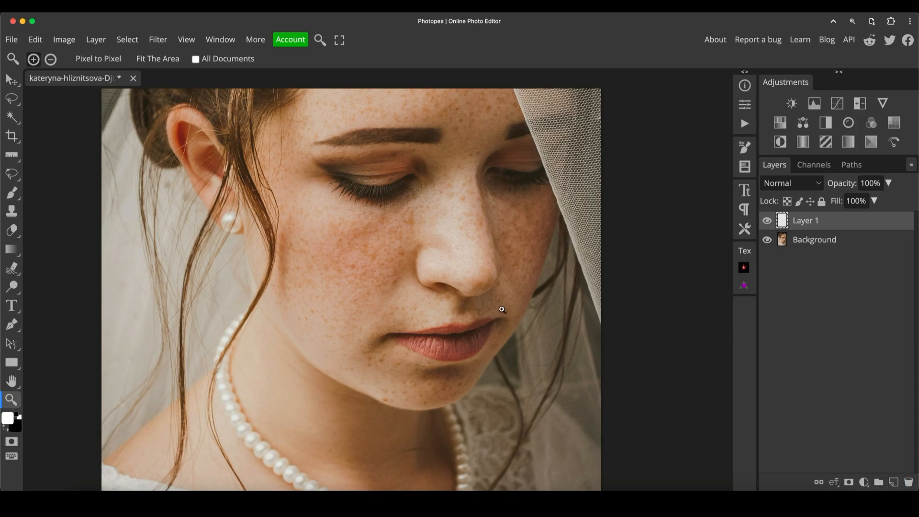
key(b)
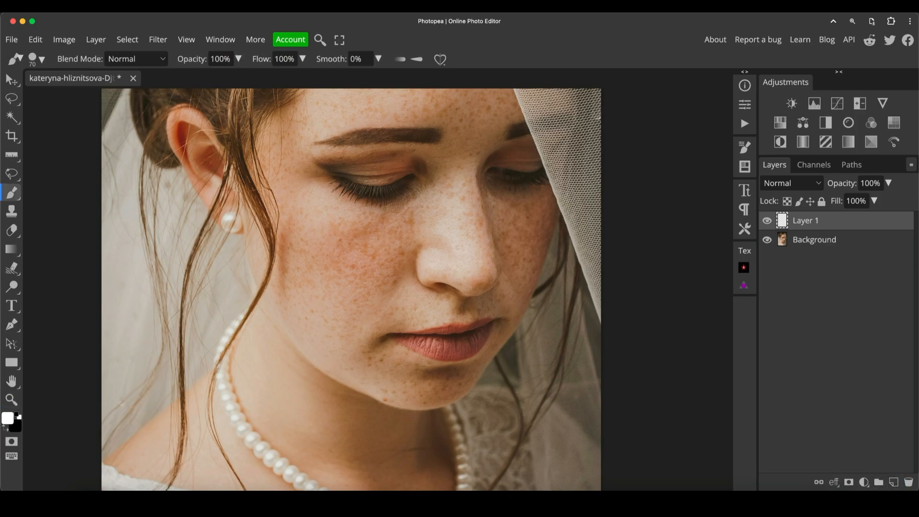
click(8, 418)
click(346, 154)
Paint the bride's lips white on the empty layer with a 90 px brush at 41% hardness.
right_click(459, 316)
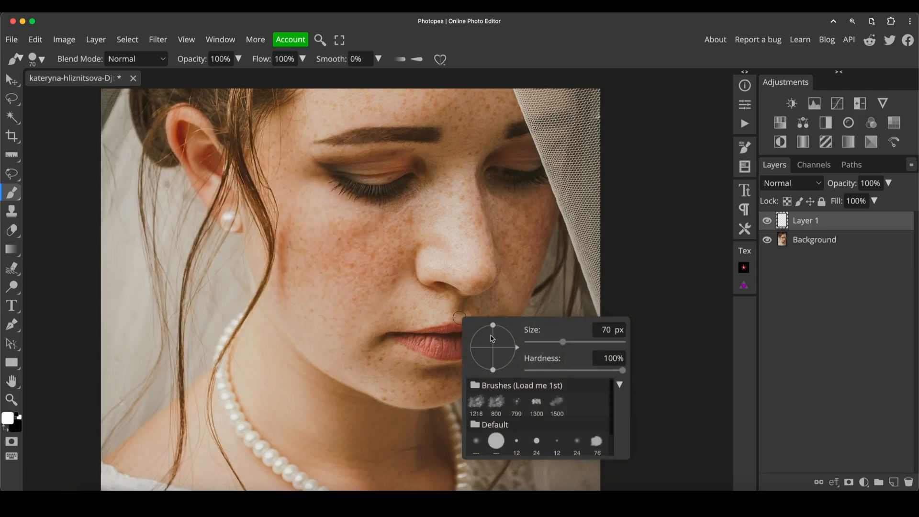
drag(558, 371, 526, 371)
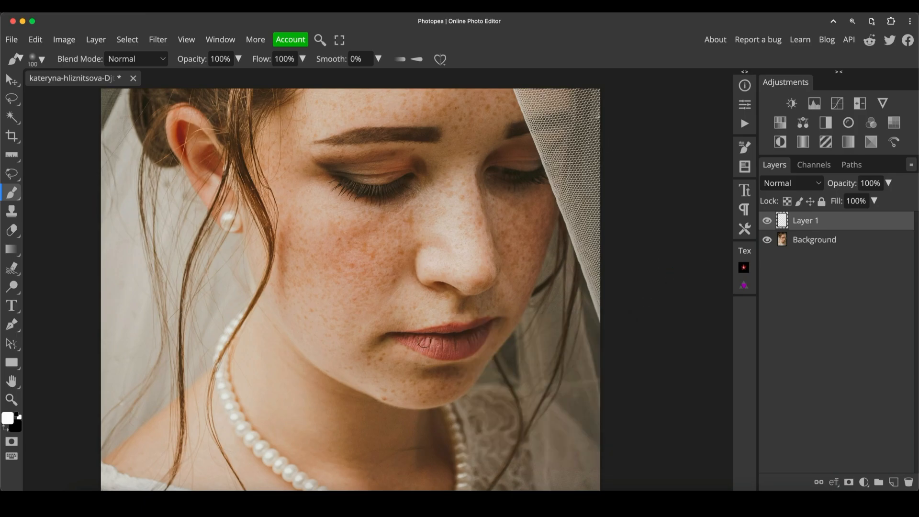
drag(419, 341, 454, 345)
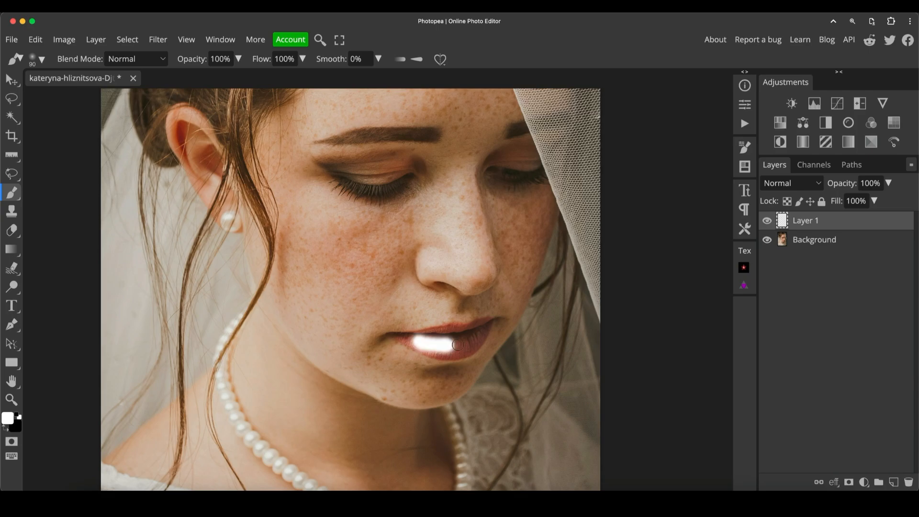
right_click(457, 346)
drag(524, 398, 566, 401)
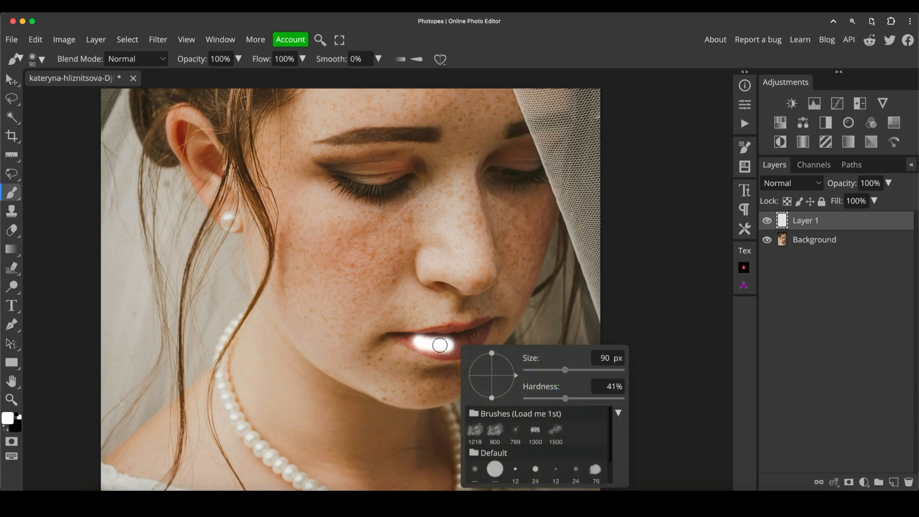
mouse_move(435, 346)
mouse_down()
mouse_move(481, 327)
mouse_move(450, 334)
mouse_move(450, 349)
mouse_up()
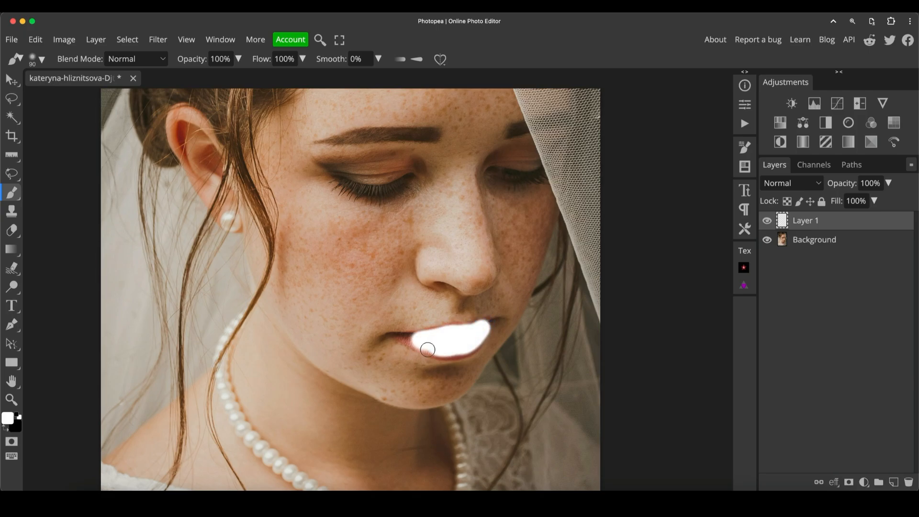
Undo the last dab, paint the left corner of the lips white with a 60 px brush, and compare with the layer hidden.
click(427, 349)
key(super+z)
key(bracketleft)
key(bracketleft)
key(bracketleft)
drag(406, 340, 436, 349)
click(768, 221)
click(770, 223)
In the painted lip layer's blending options, raise the Gray Blend If dark threshold for the Background to 124.
key(super+plus)
drag(593, 307, 552, 223)
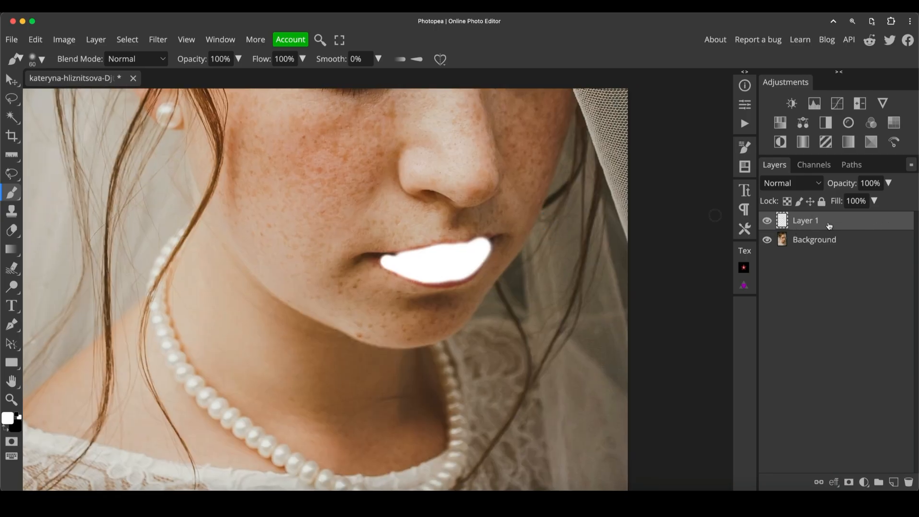
double_click(855, 223)
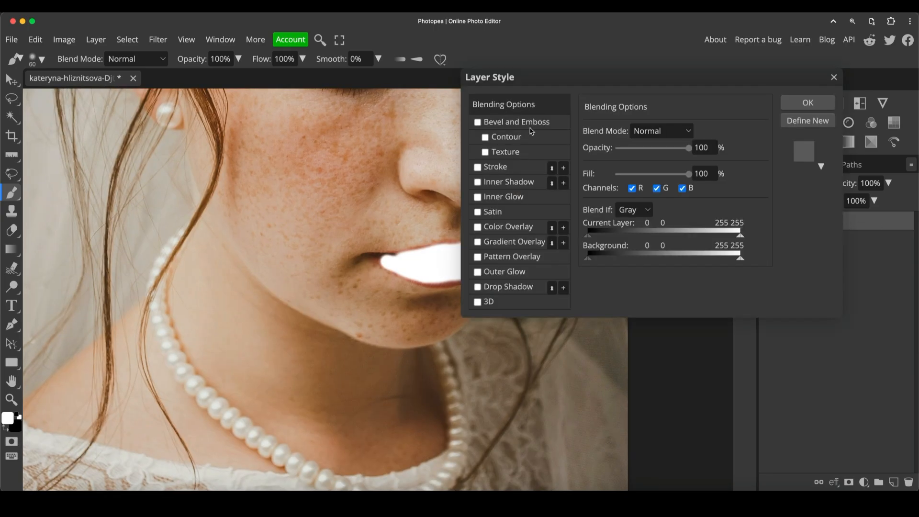
drag(545, 78, 598, 104)
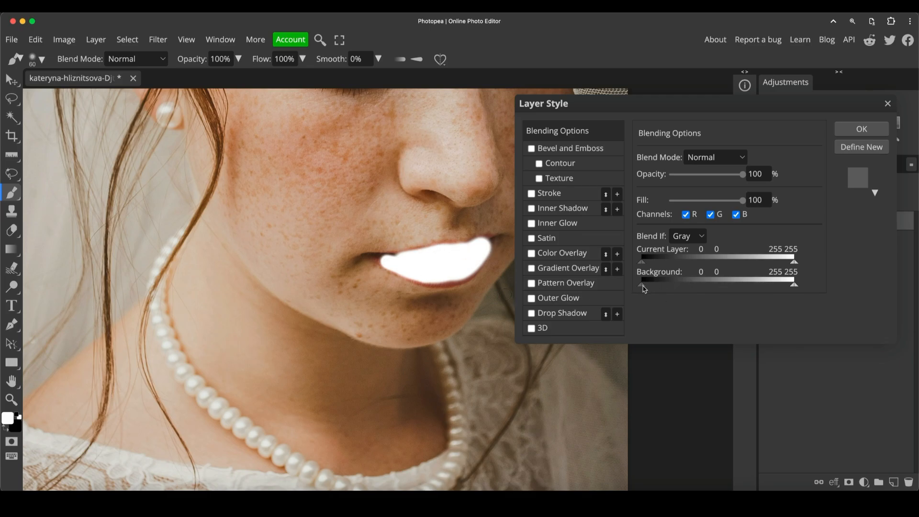
drag(643, 288, 719, 289)
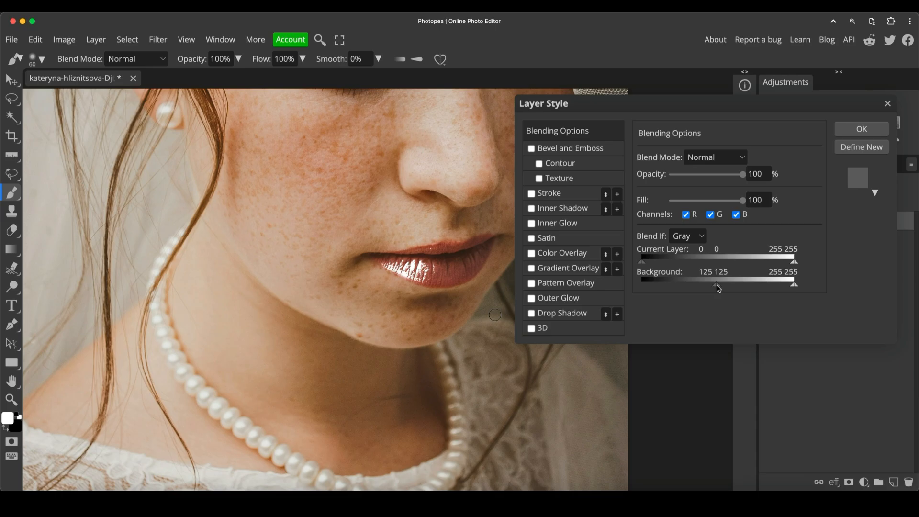
drag(717, 289, 760, 289)
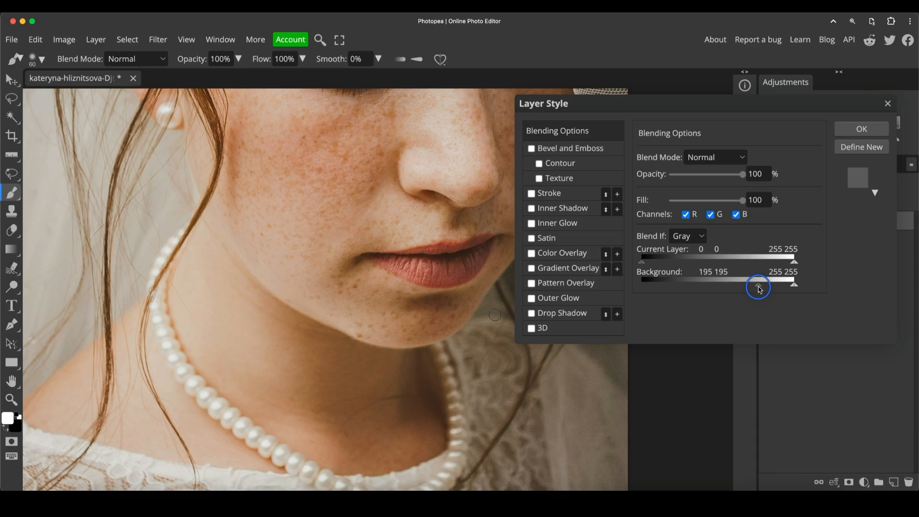
drag(760, 289, 716, 294)
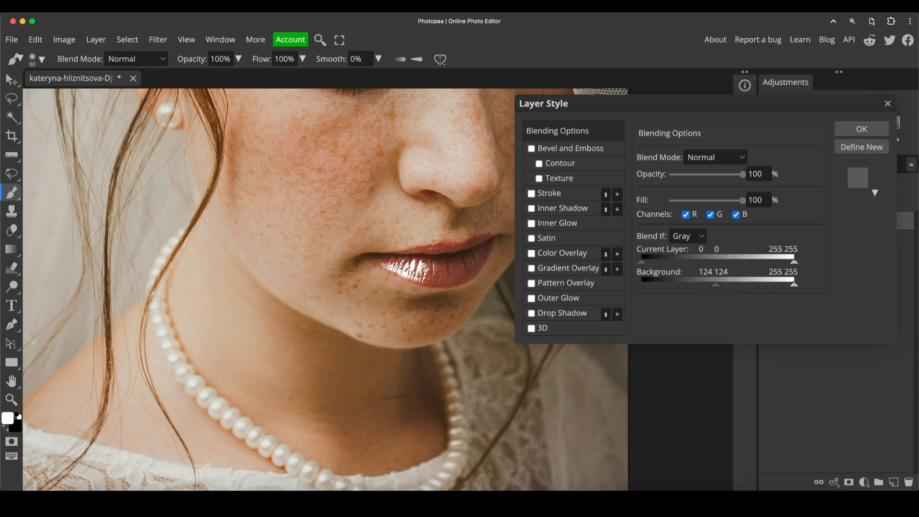
Split the Background's dark Blend If threshold and adjust its halves to soften the white lip highlights, then apply the layer style.
click(719, 288)
drag(719, 288, 722, 290)
drag(722, 289, 739, 291)
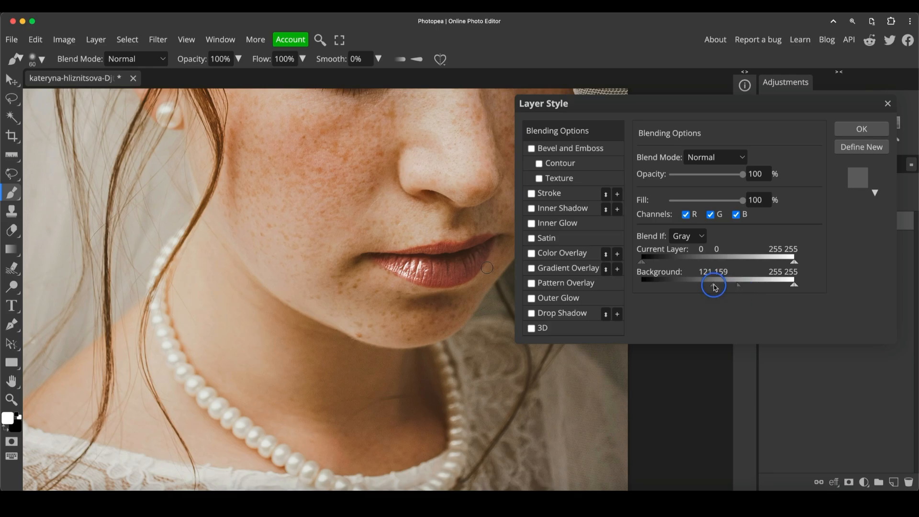
drag(714, 287, 761, 288)
click(868, 131)
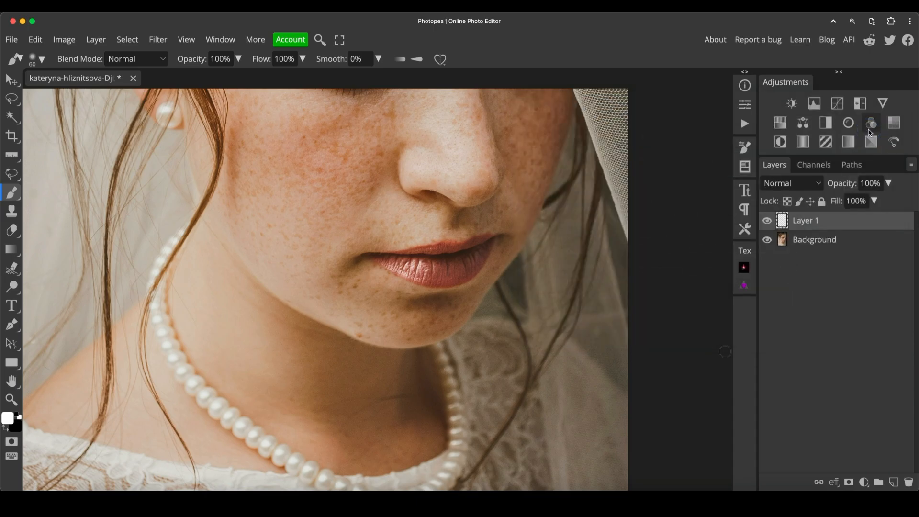
Compare the bride's lips with the painted highlight layer hidden and shown, both close up and on the whole portrait.
click(766, 221)
click(766, 221)
key(ctrl+0)
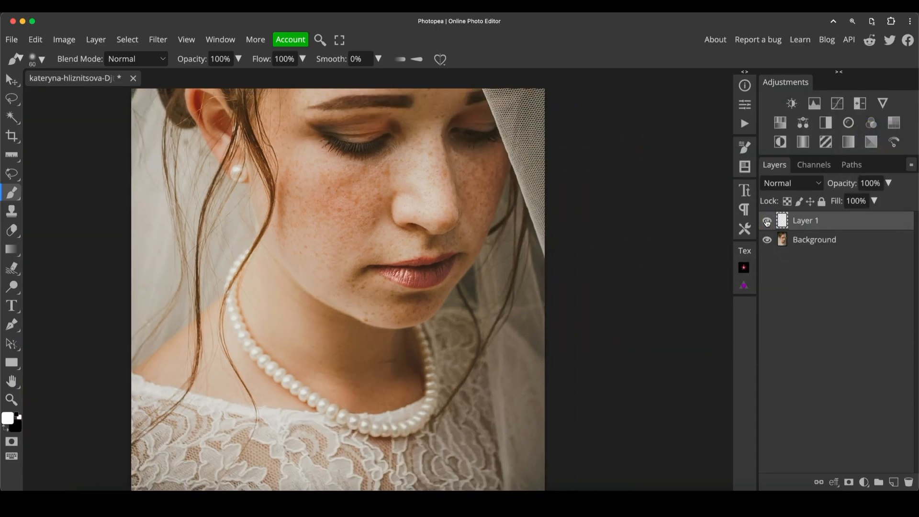
click(766, 222)
key(ctrl+0)
click(767, 222)
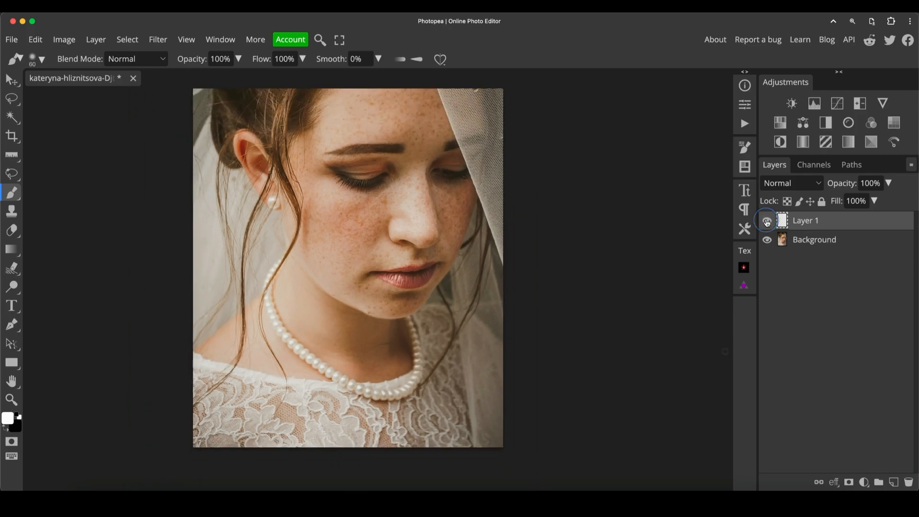
click(767, 223)
click(767, 222)
key(ctrl+minus)
key(ctrl+plus)
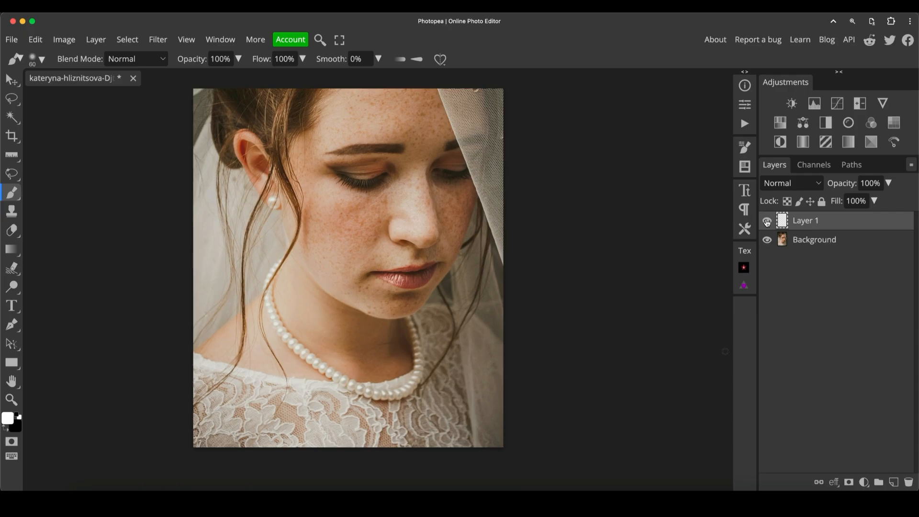
click(767, 222)
click(767, 222)
key(ctrl+plus)
key(ctrl+plus)
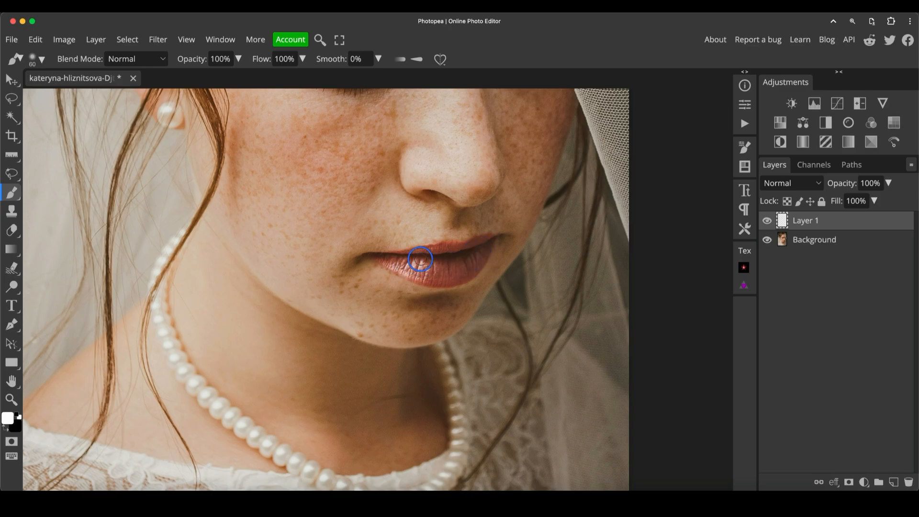
Create an empty layer above Layer 1 and dab white with the 60 px brush over two pearls at the bottom of the necklace.
drag(328, 319, 310, 236)
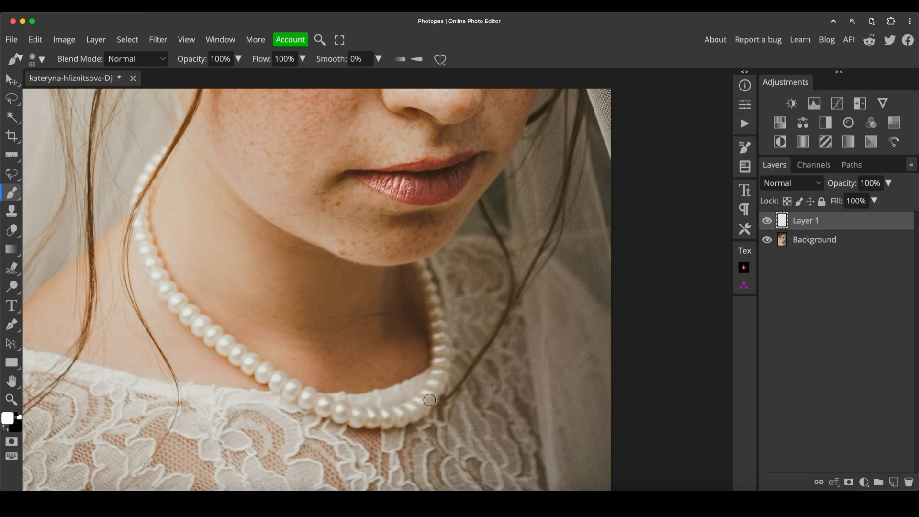
click(782, 220)
click(893, 482)
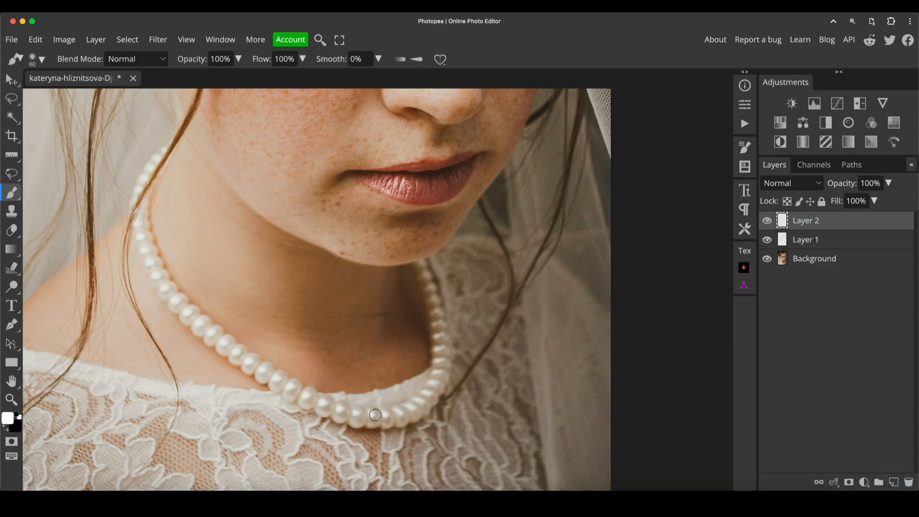
click(355, 414)
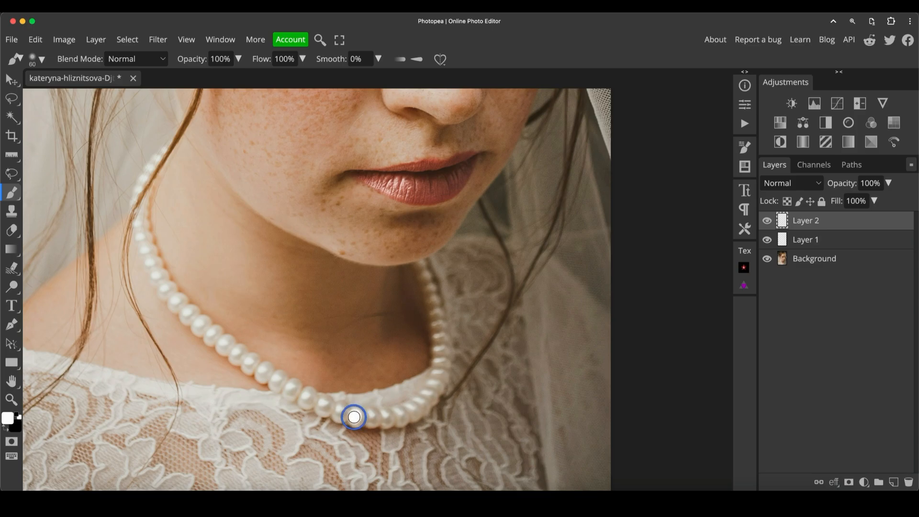
click(372, 419)
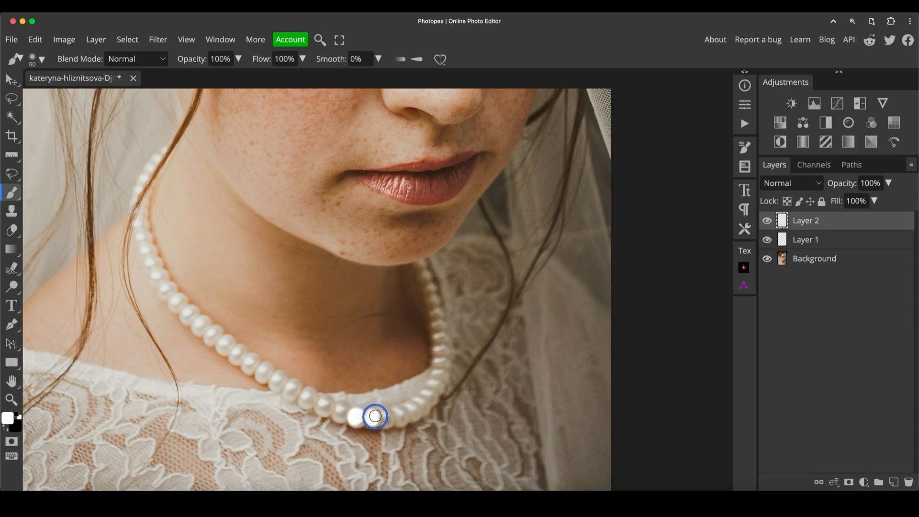
In Layer 2's blending options, split the Background's dark Blend If threshold to about 169 and 206 and apply it.
double_click(851, 221)
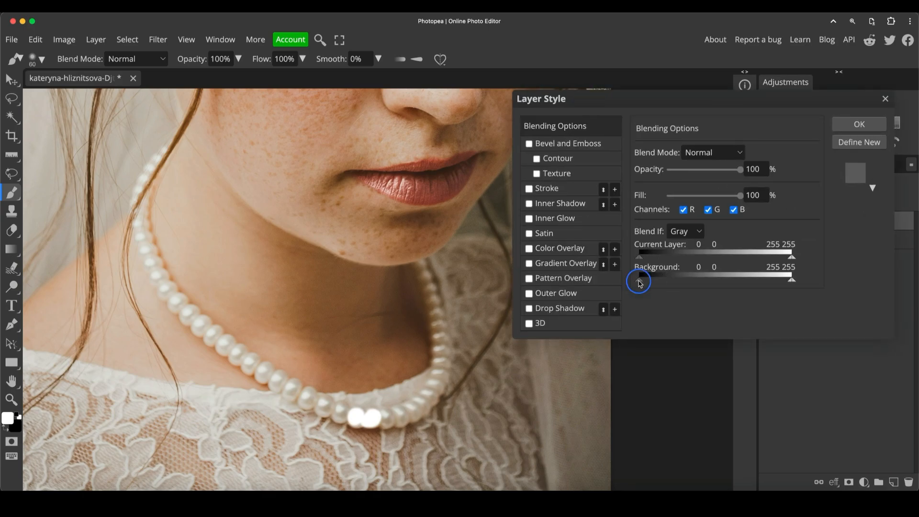
drag(640, 283, 755, 287)
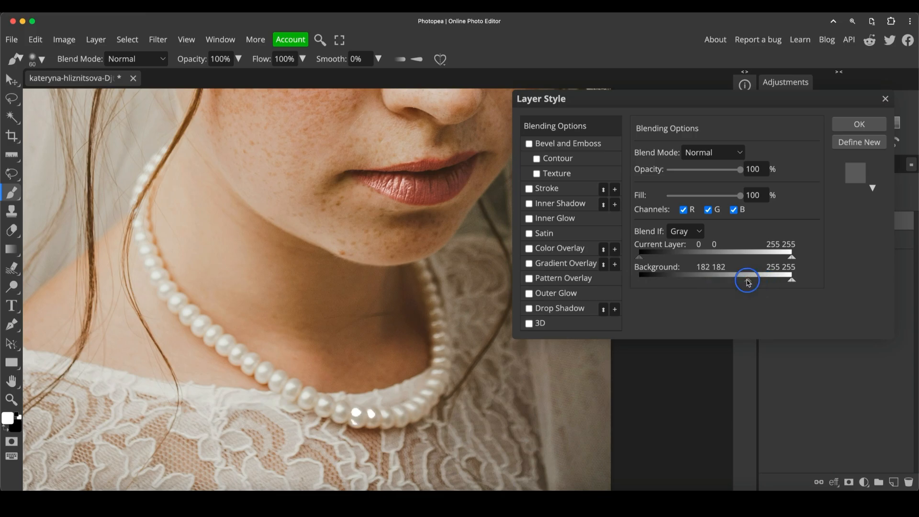
mouse_move(748, 281)
mouse_down()
mouse_move(761, 283)
mouse_move(739, 282)
mouse_up()
mouse_move(762, 282)
mouse_down()
mouse_move(772, 282)
mouse_move(761, 282)
mouse_up()
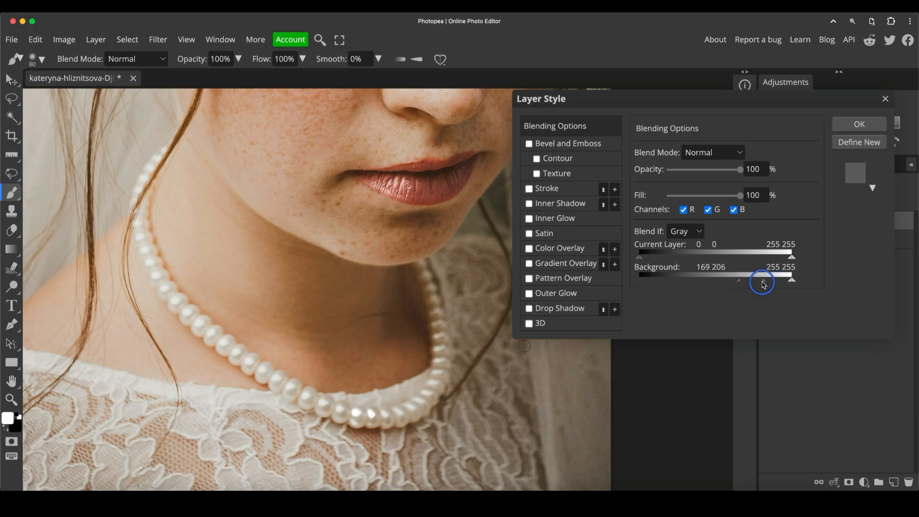
click(859, 124)
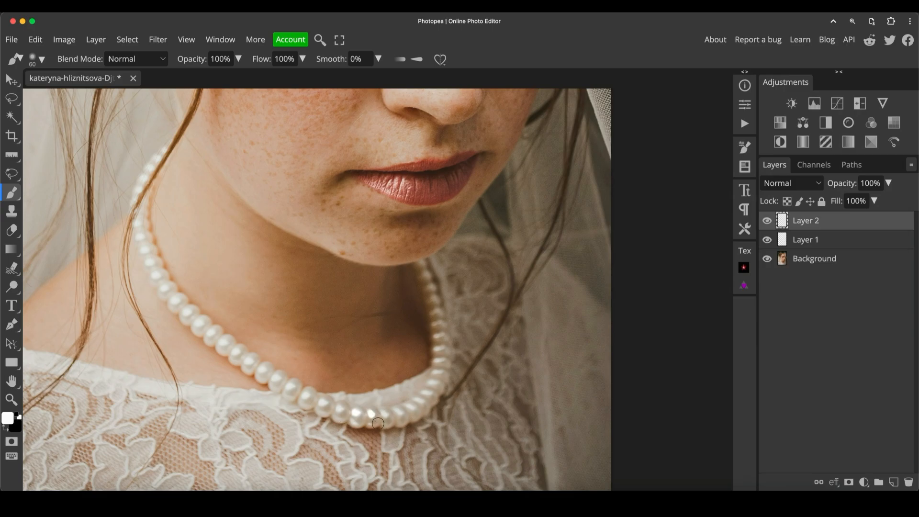
Paint white highlights along the lower and left pearls of the necklace, reducing Layer 2's opacity to 52%.
mouse_move(386, 416)
mouse_down()
mouse_move(456, 369)
mouse_move(335, 408)
mouse_move(315, 399)
mouse_move(342, 411)
mouse_move(304, 409)
mouse_up()
drag(279, 377, 323, 405)
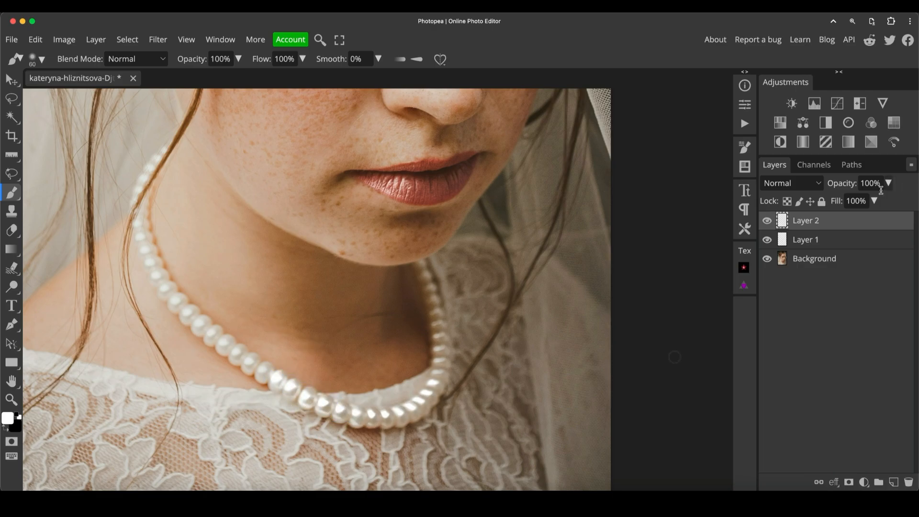
mouse_move(843, 183)
mouse_down()
mouse_move(785, 193)
mouse_move(810, 196)
mouse_up()
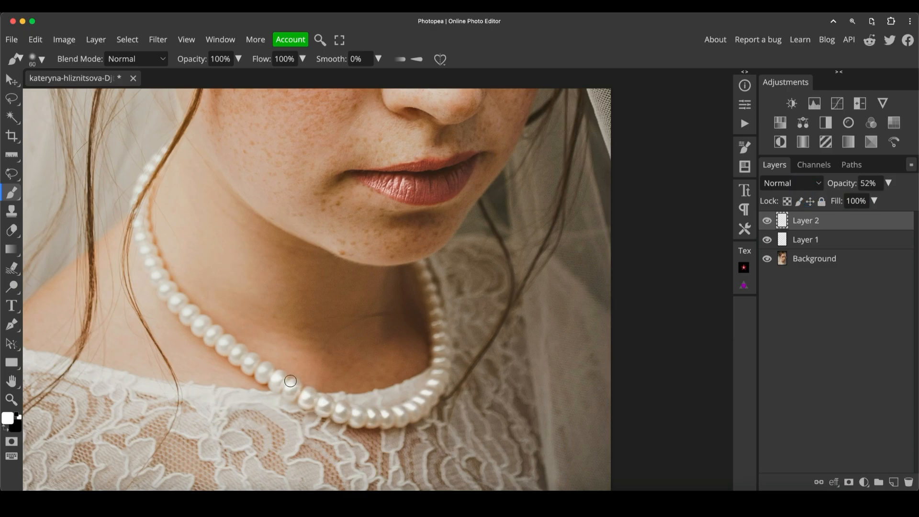
drag(276, 381, 199, 322)
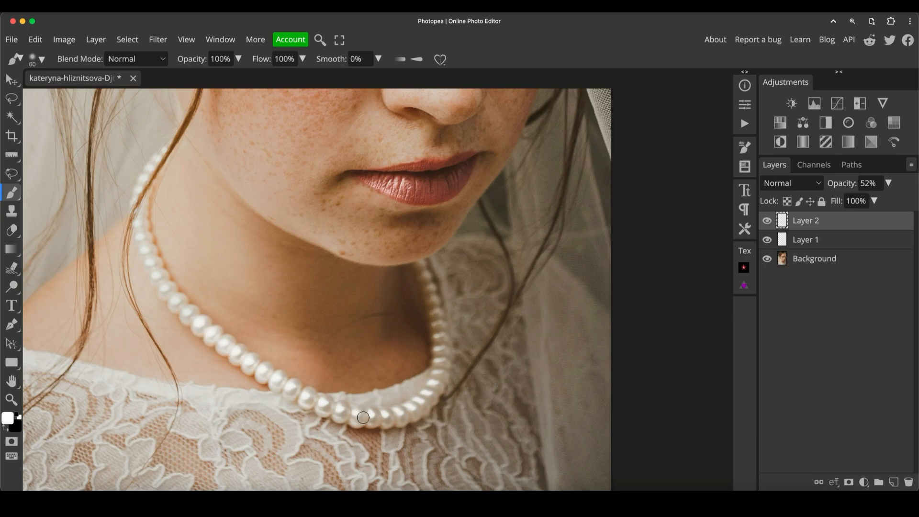